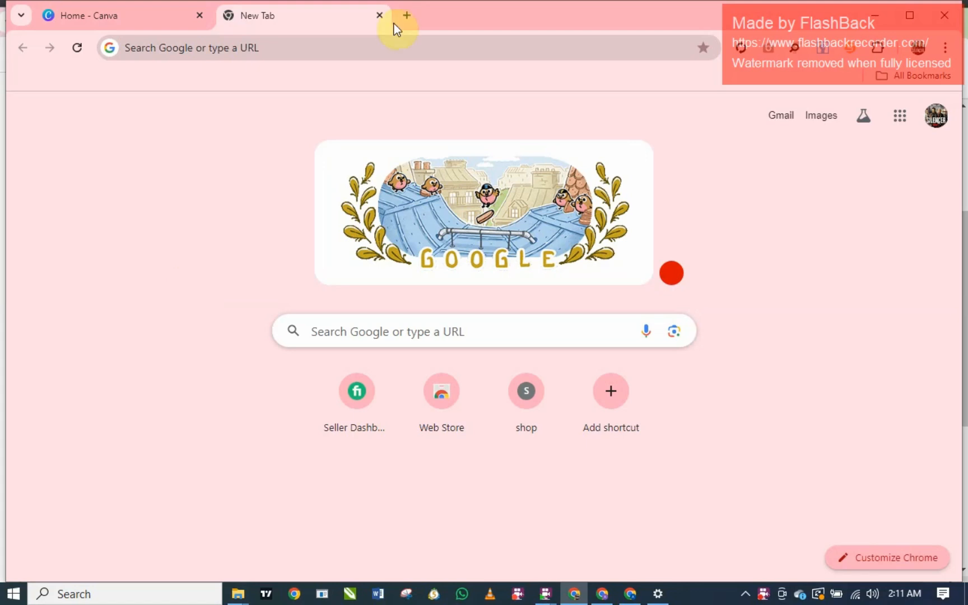
Maximize the browser window and open the Kindle Direct Publishing bookshelf at kdp.amazon.com/en_US/bookshelf.
left_click(915, 17)
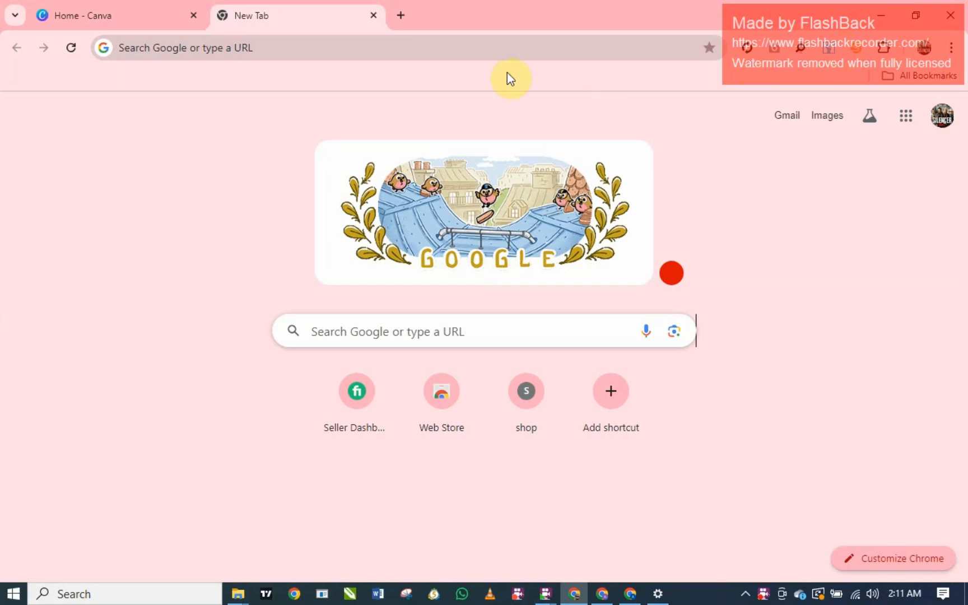
left_click(356, 56)
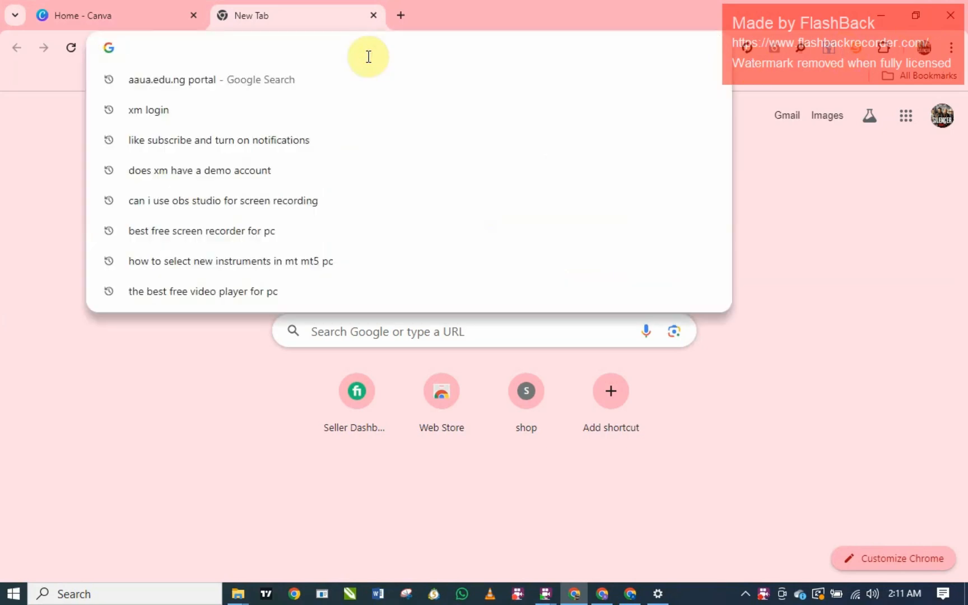
left_click(800, 238)
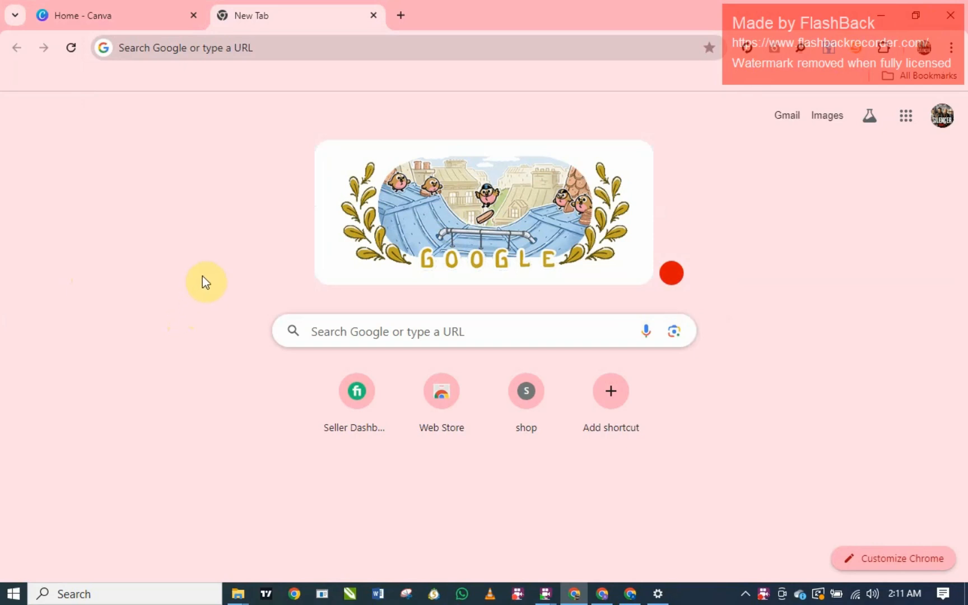
left_click(348, 51)
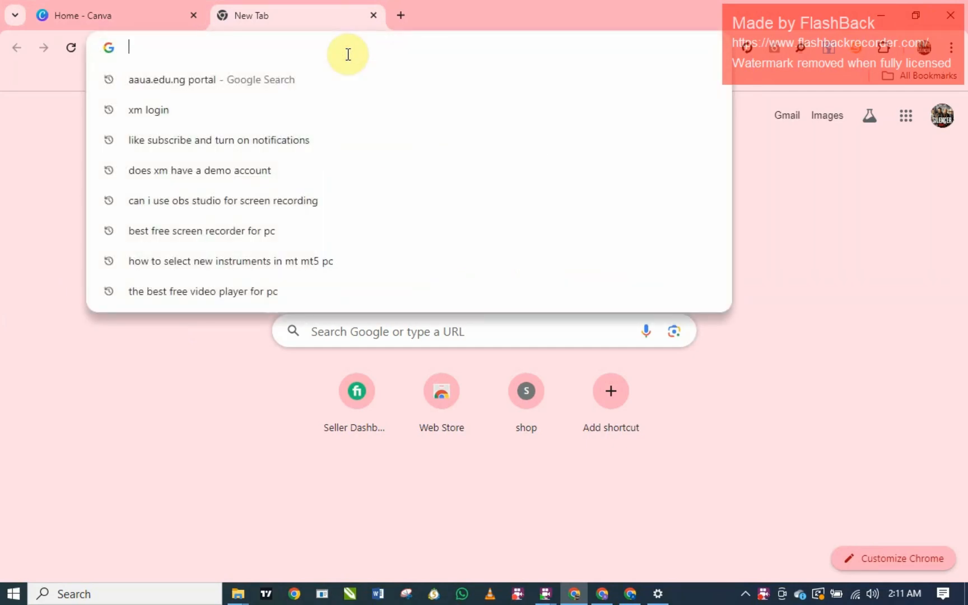
type("a")
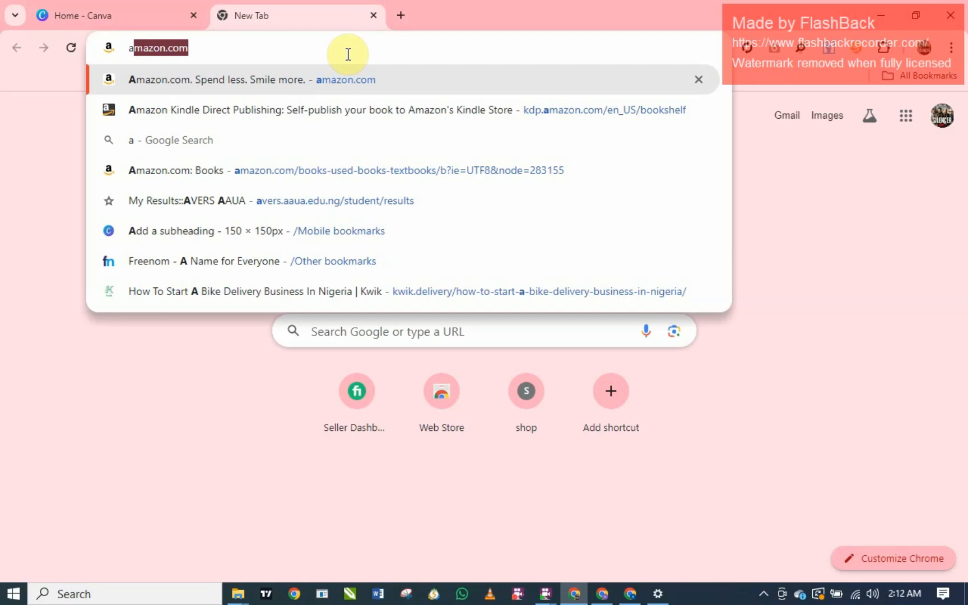
type("ma")
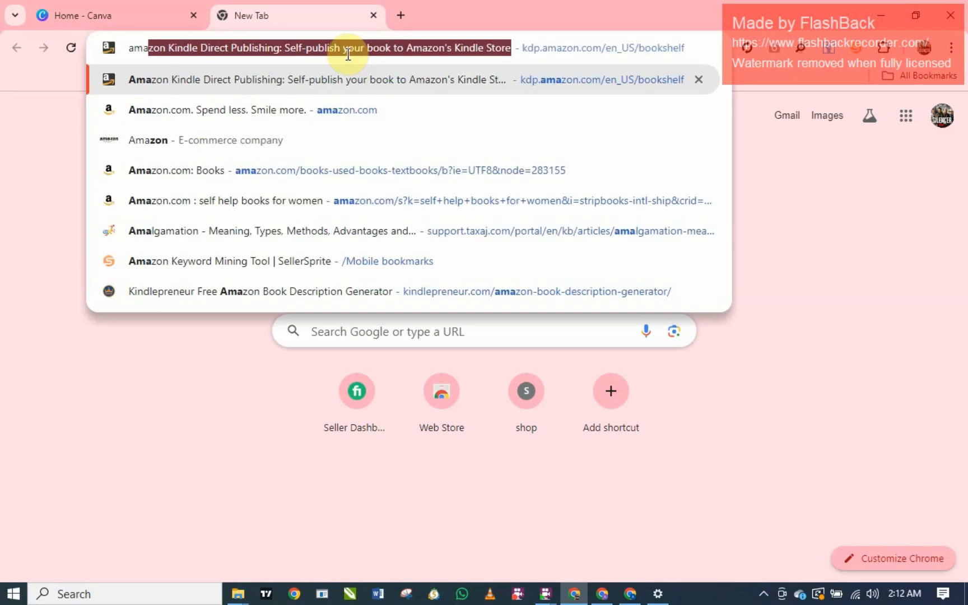
key("Return")
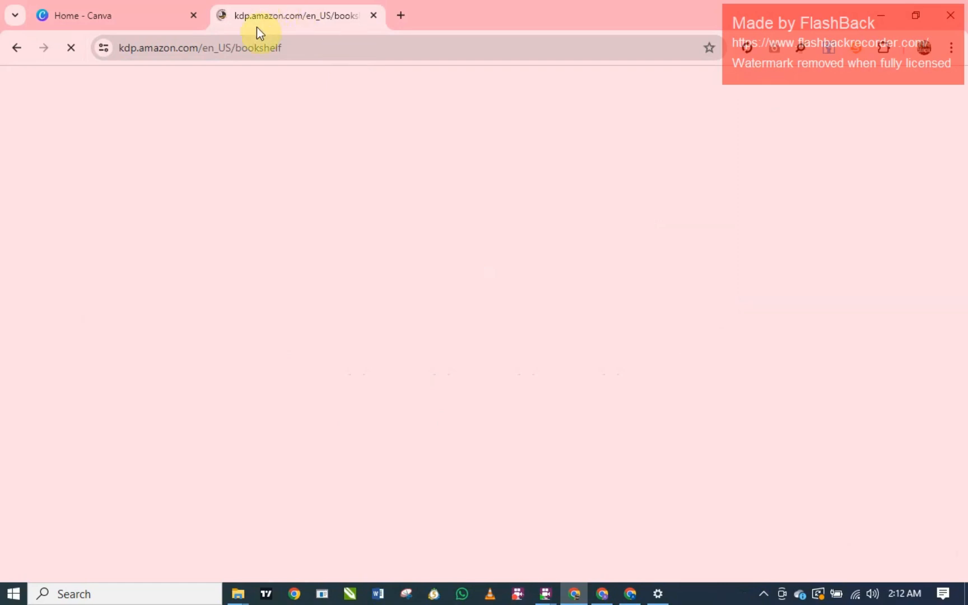
Examine the bookshelf page, including the published paperback's entry and the options for creating a new title.
scroll(432, 385, "down", 3)
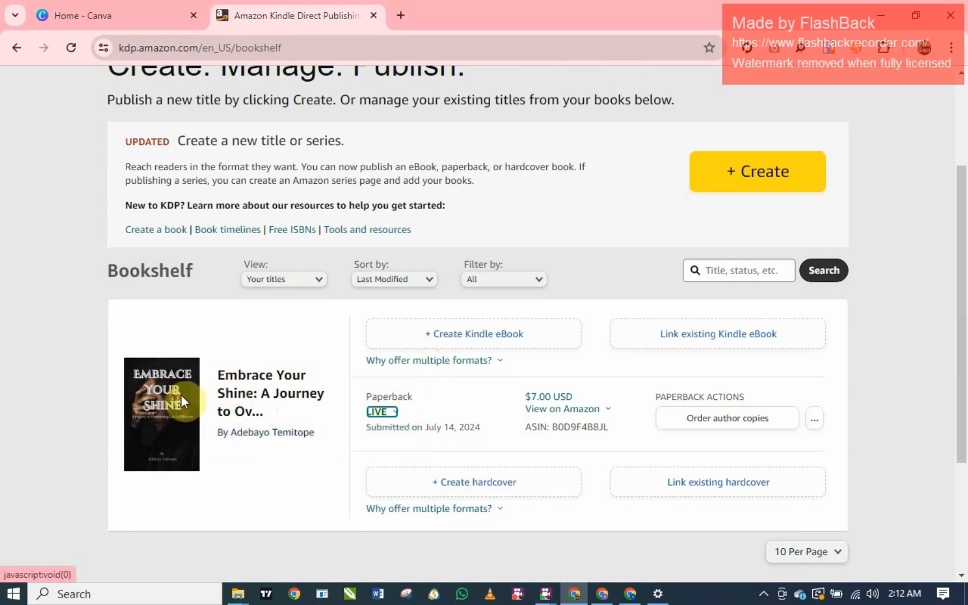
scroll(560, 431, "down", 2)
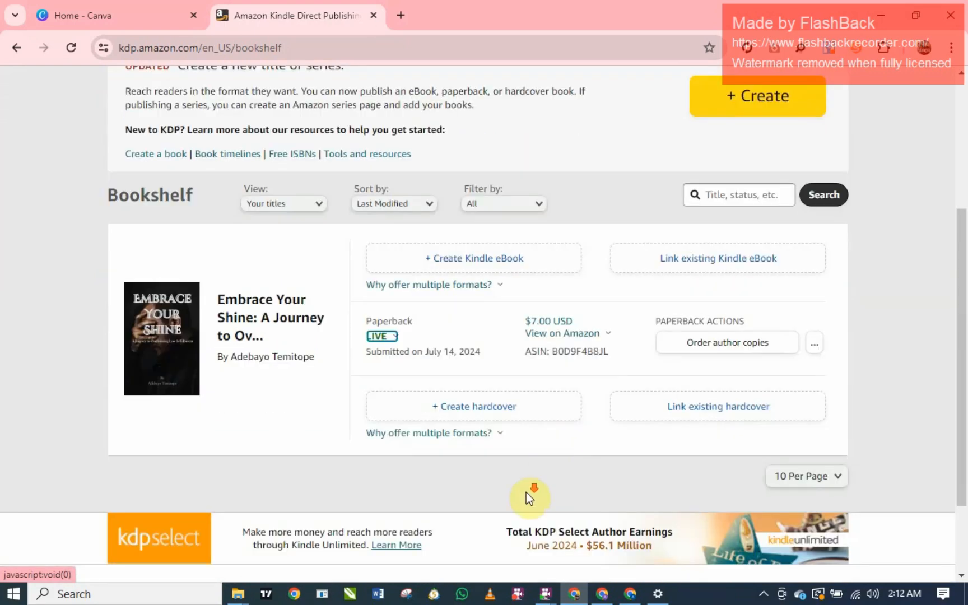
scroll(532, 495, "down", 2)
scroll(526, 476, "up", 4)
scroll(522, 463, "up", 2)
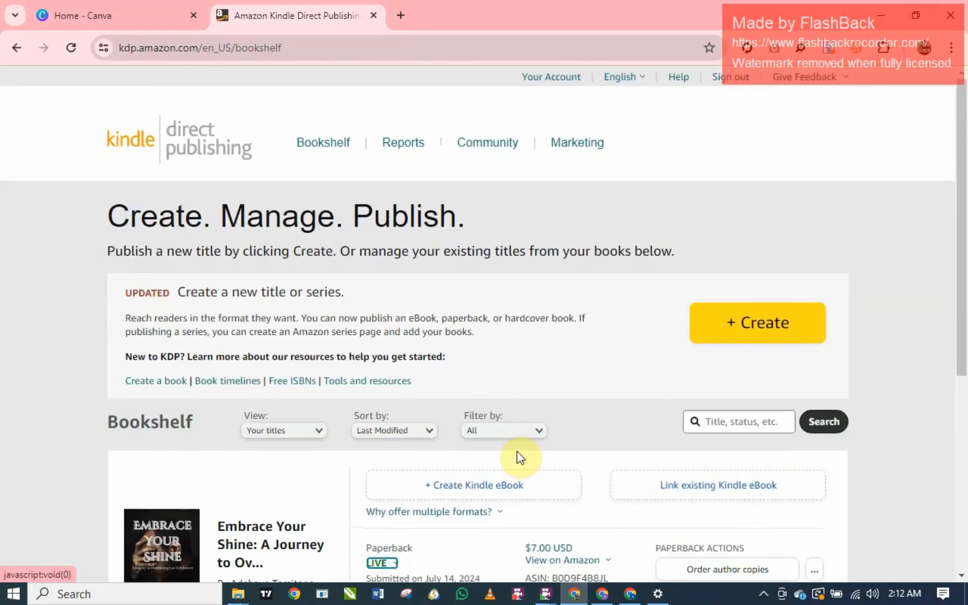
scroll(517, 454, "down", 1)
scroll(381, 502, "down", 1)
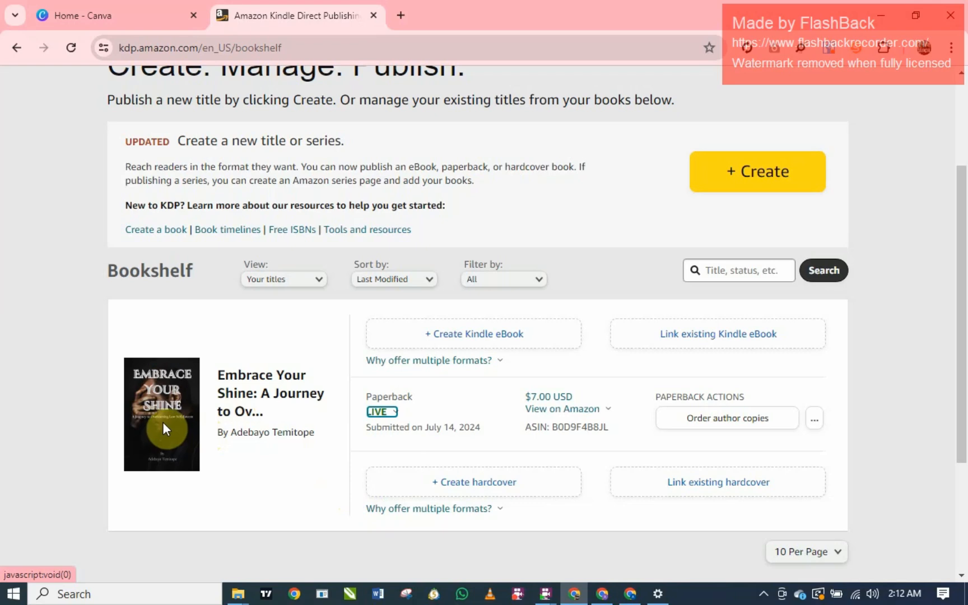
scroll(300, 346, "up", 3)
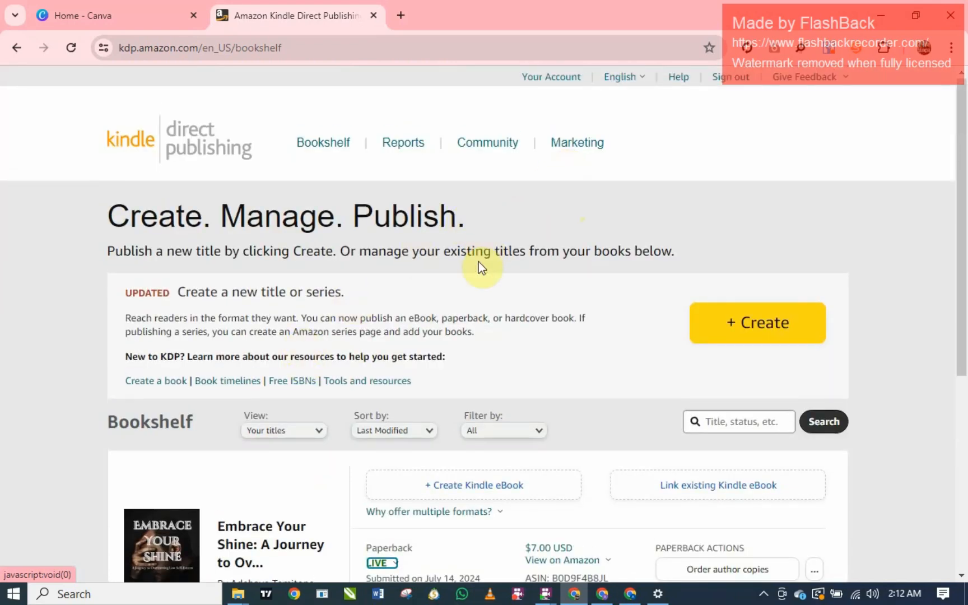
Open the KDP Help Center, look over its topics and open the Format Your Hardcover article.
left_click(683, 78)
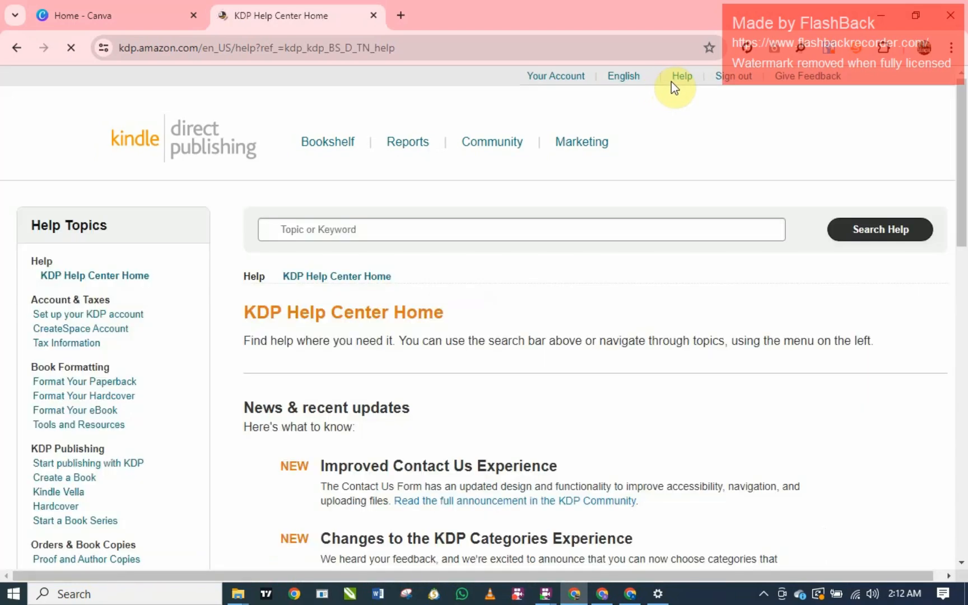
scroll(318, 292, "down", 3)
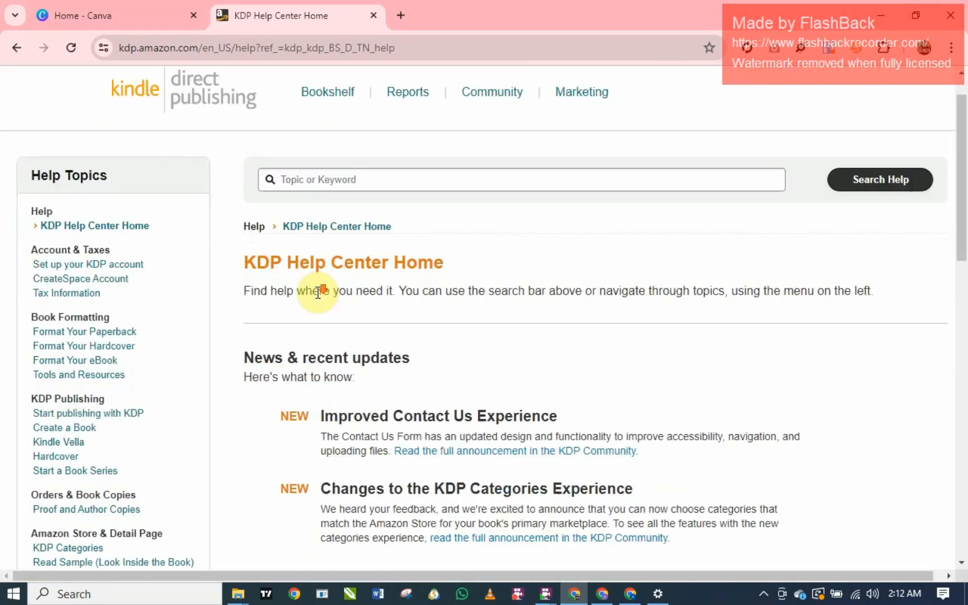
scroll(318, 292, "down", 6)
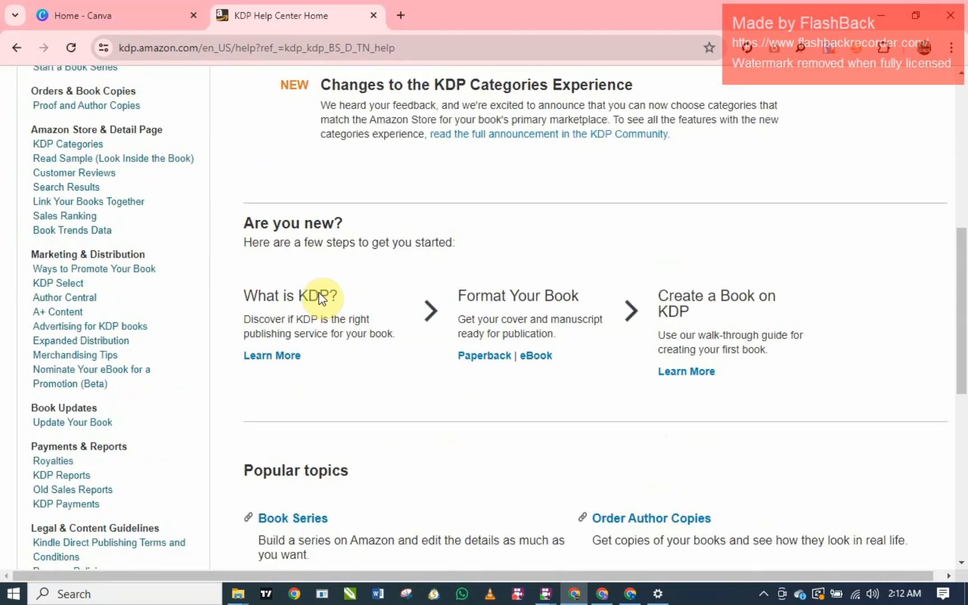
scroll(328, 347, "down", 3)
scroll(339, 426, "down", 3)
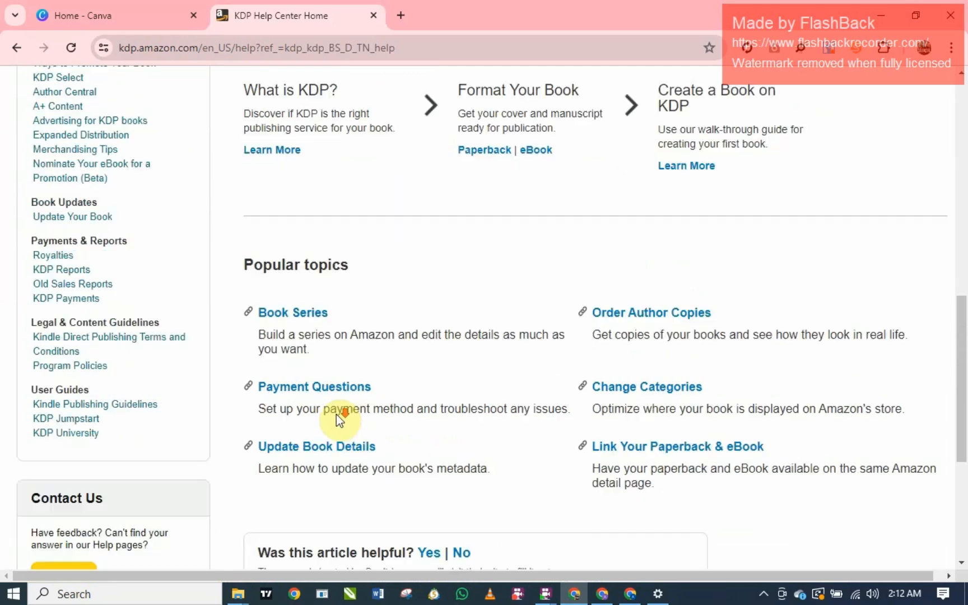
scroll(335, 414, "up", 6)
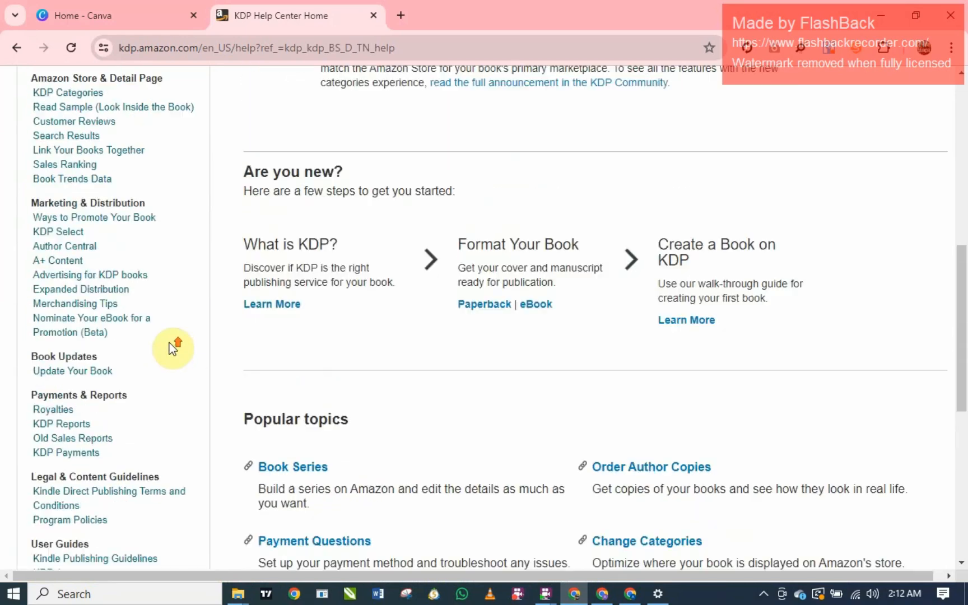
scroll(170, 343, "up", 4)
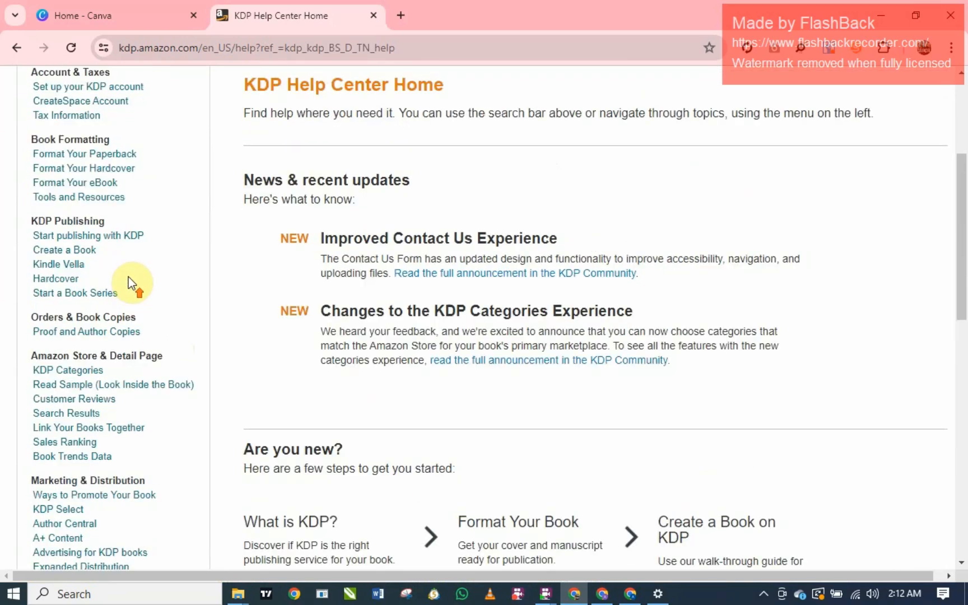
scroll(116, 278, "up", 2)
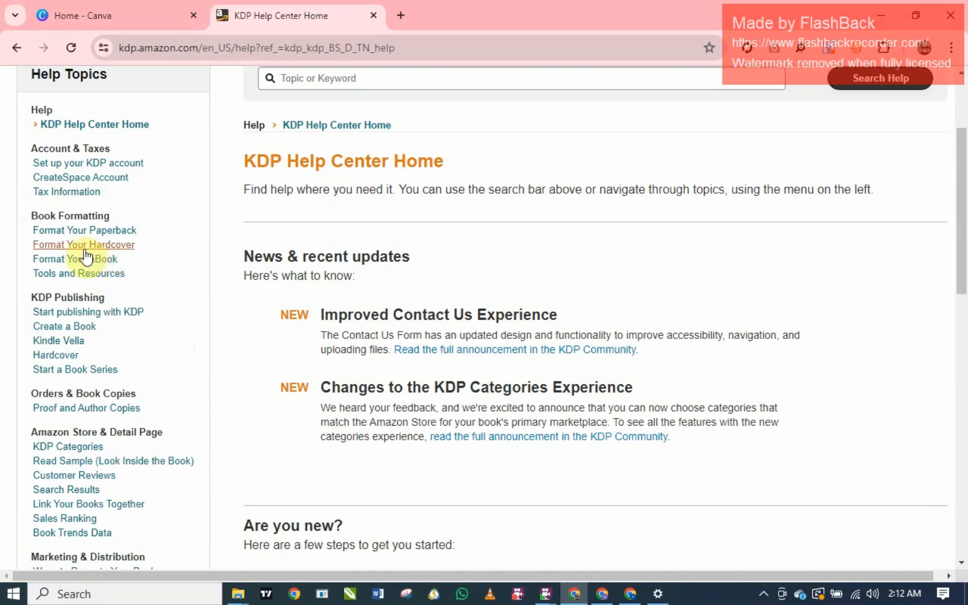
left_click(91, 246)
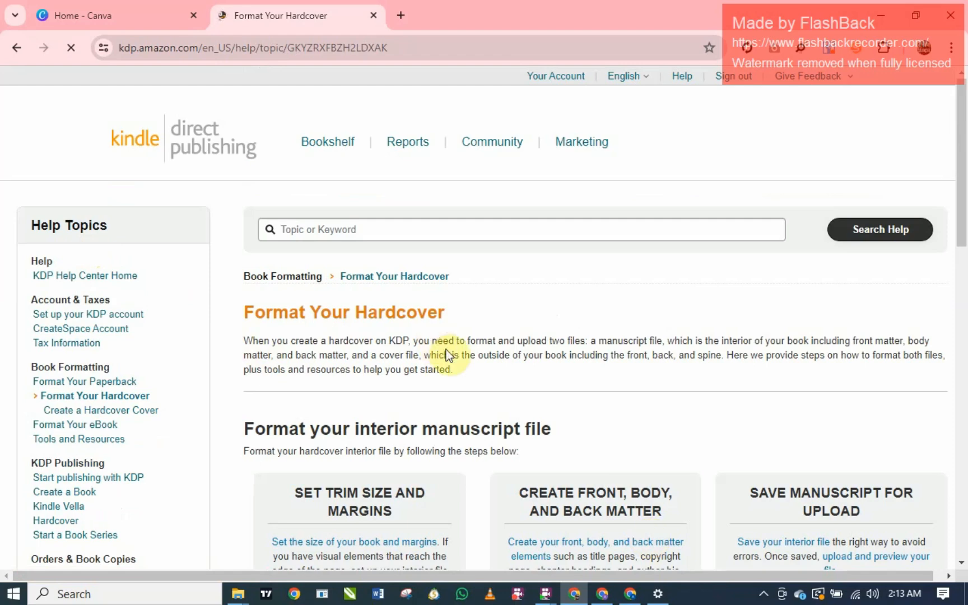
Open the custom cover template calculator linked in the article's section on formatting the cover file.
scroll(468, 363, "down", 5)
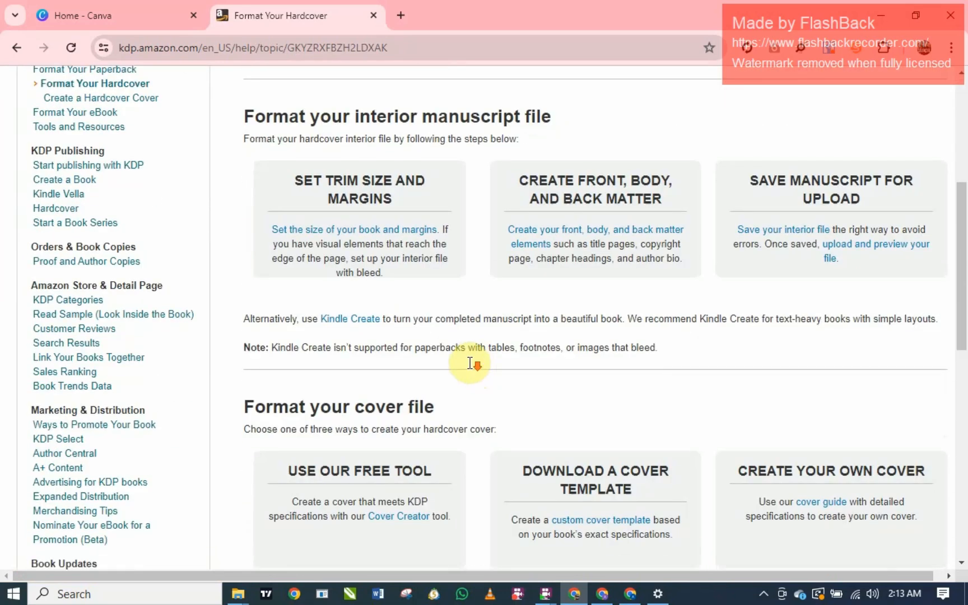
scroll(468, 362, "down", 3)
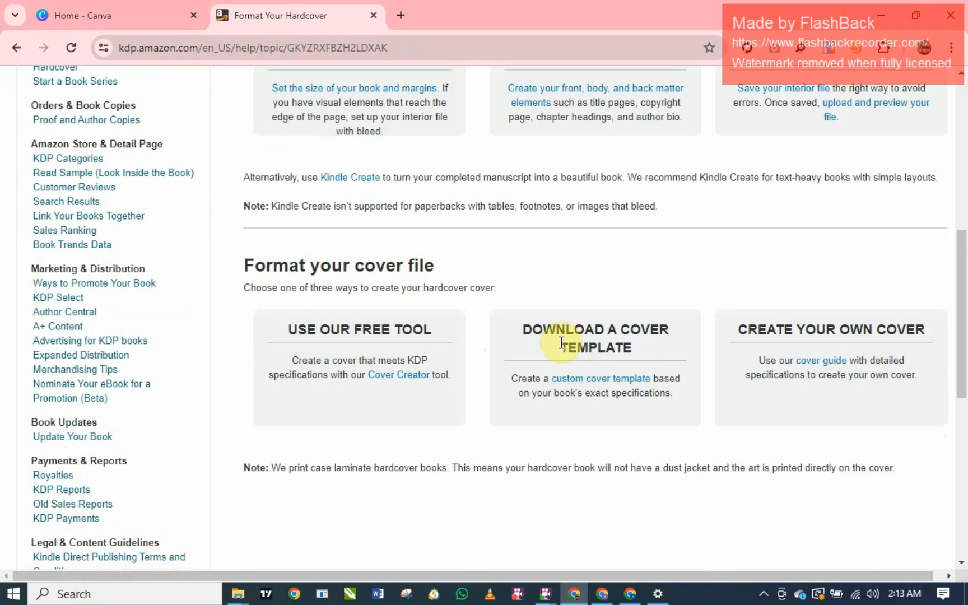
left_click(598, 381)
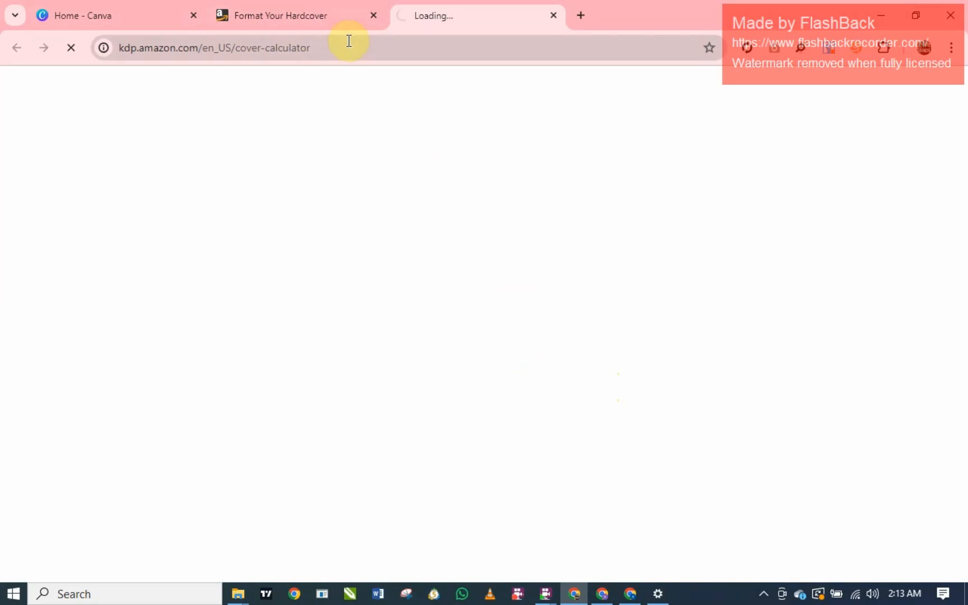
left_click(303, 16)
left_click(419, 16)
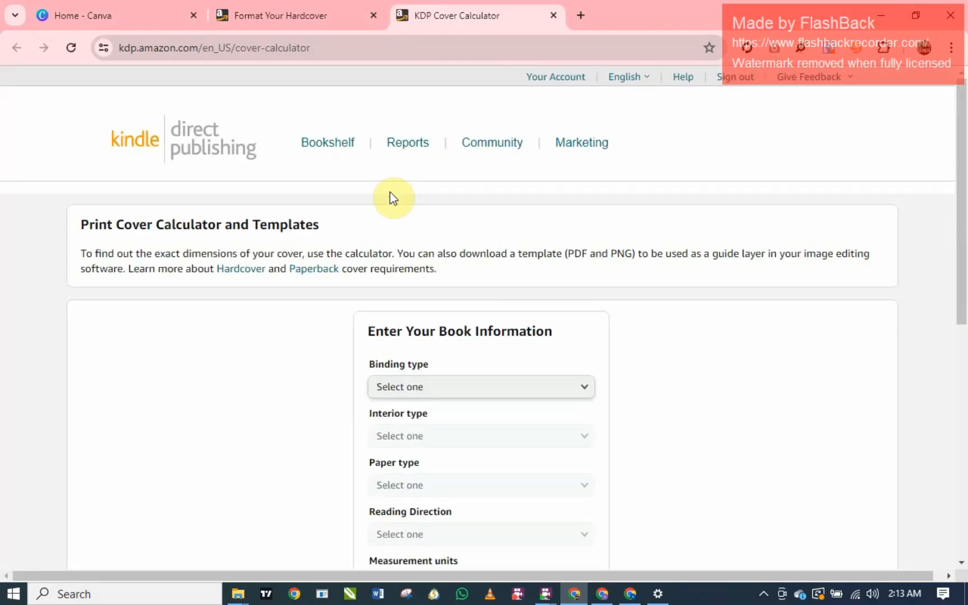
Specify the book as Paperback binding with a Standard color interior on White paper.
scroll(424, 453, "down", 3)
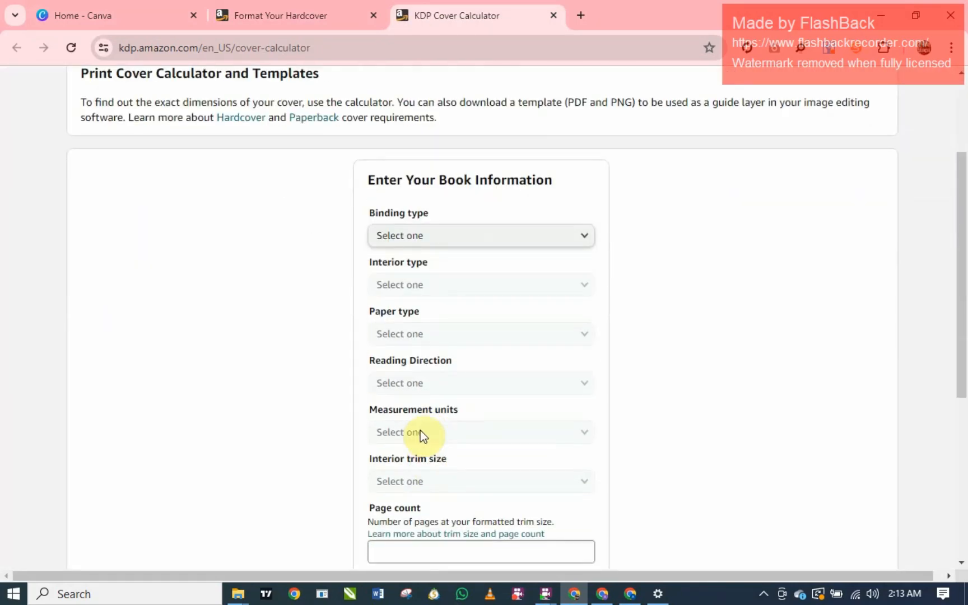
left_click(504, 244)
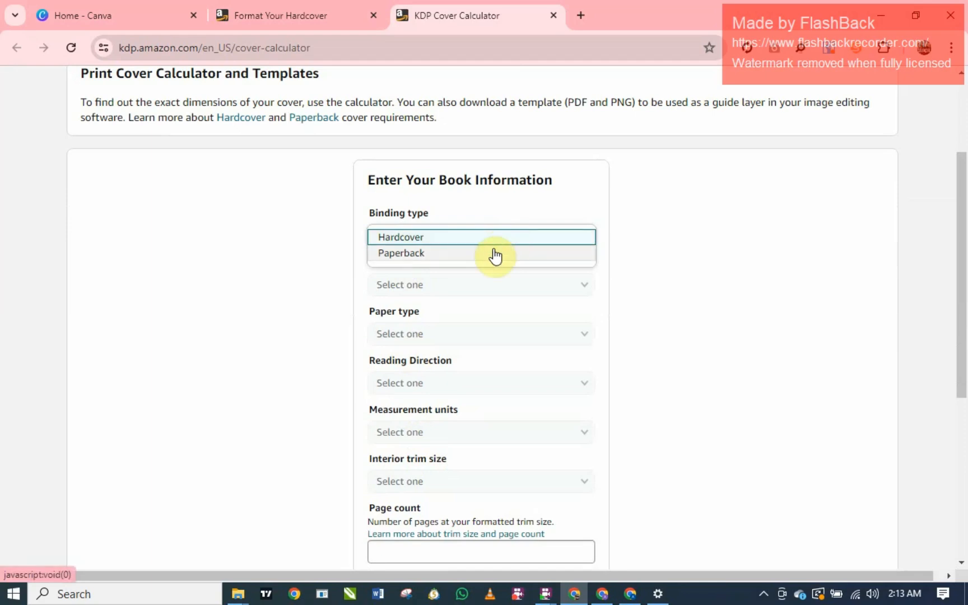
left_click(494, 252)
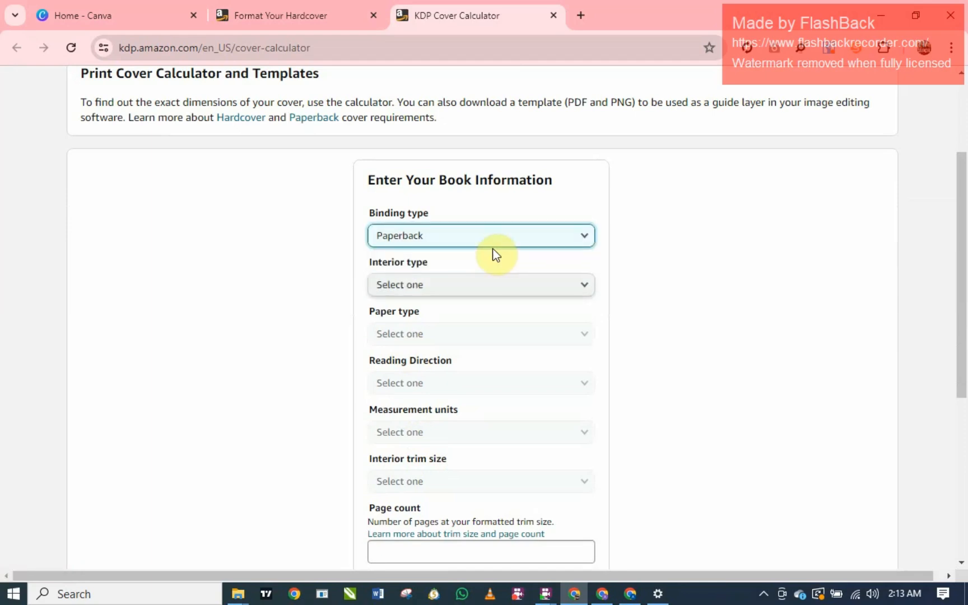
left_click(477, 294)
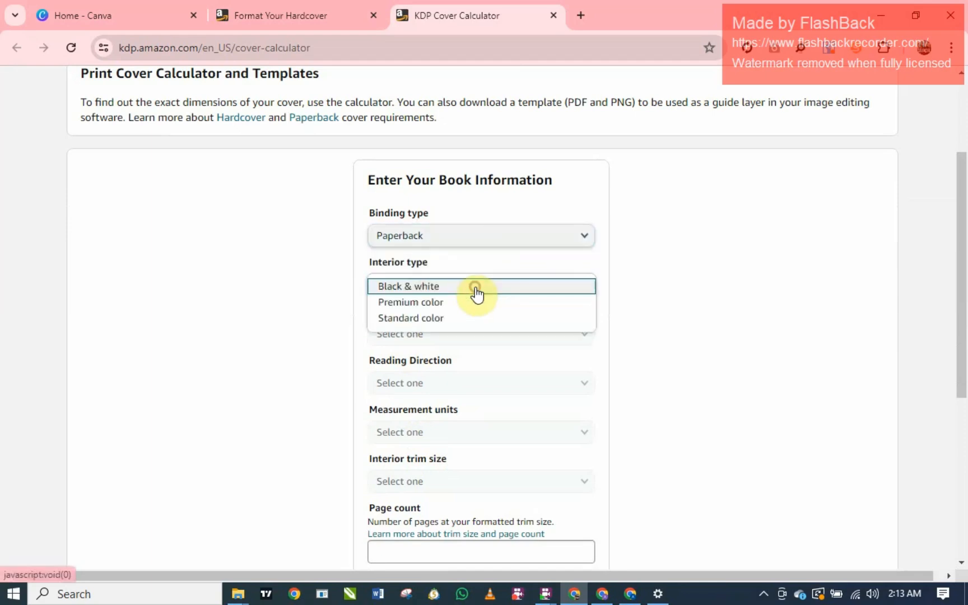
left_click(474, 324)
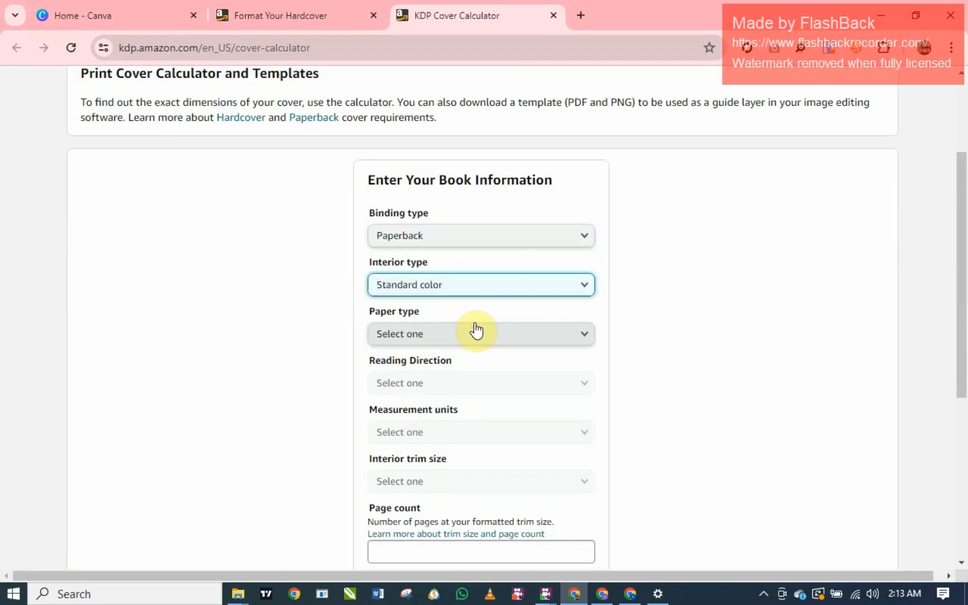
left_click(475, 336)
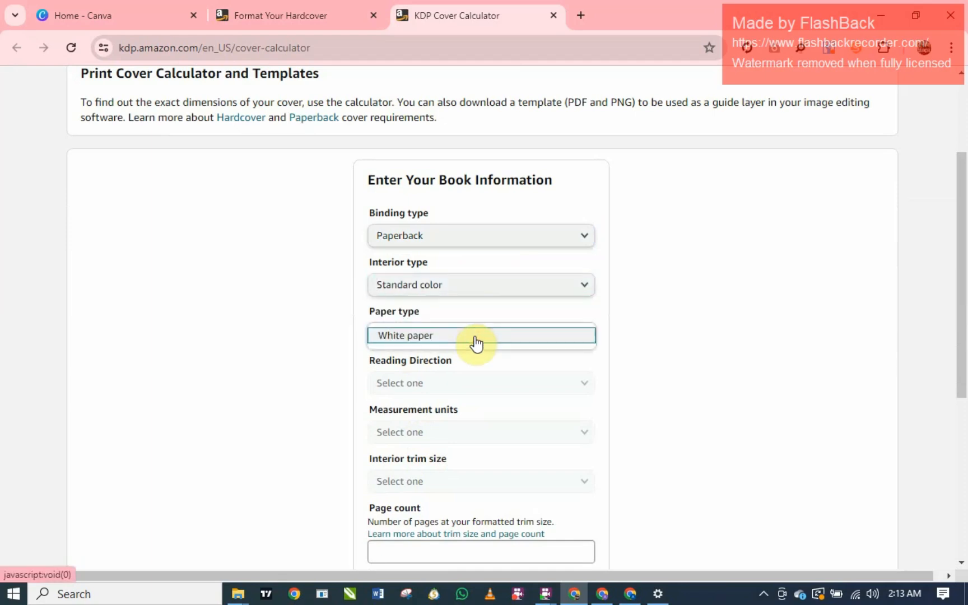
left_click(475, 339)
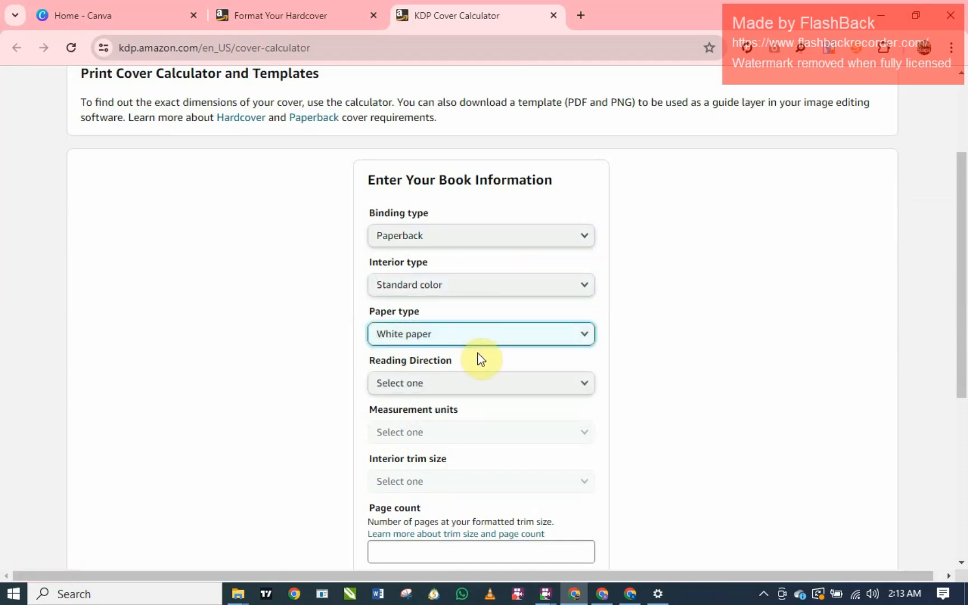
Set the book's reading direction to Left to Right and the measurement units to Inches.
left_click(462, 385)
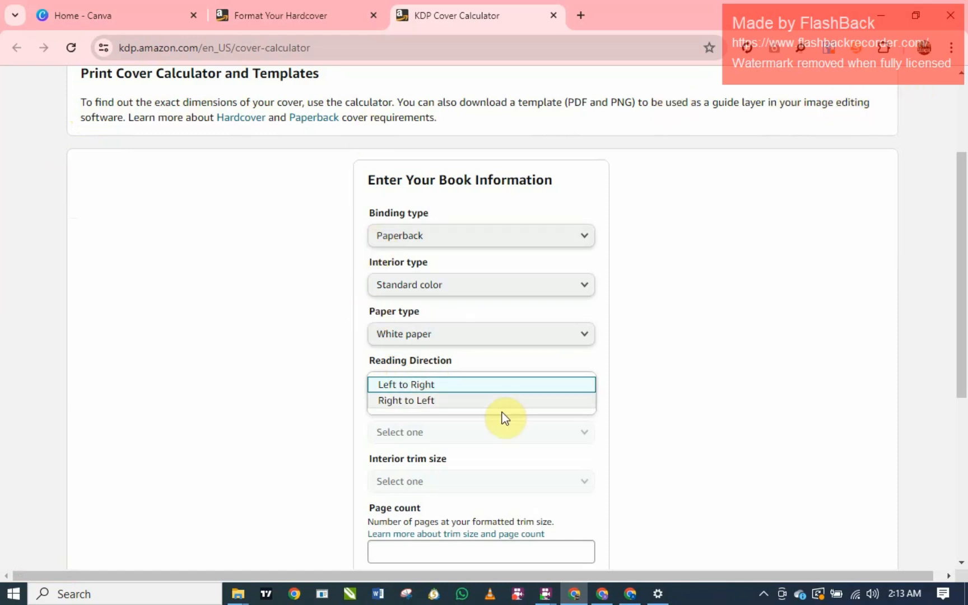
left_click(503, 384)
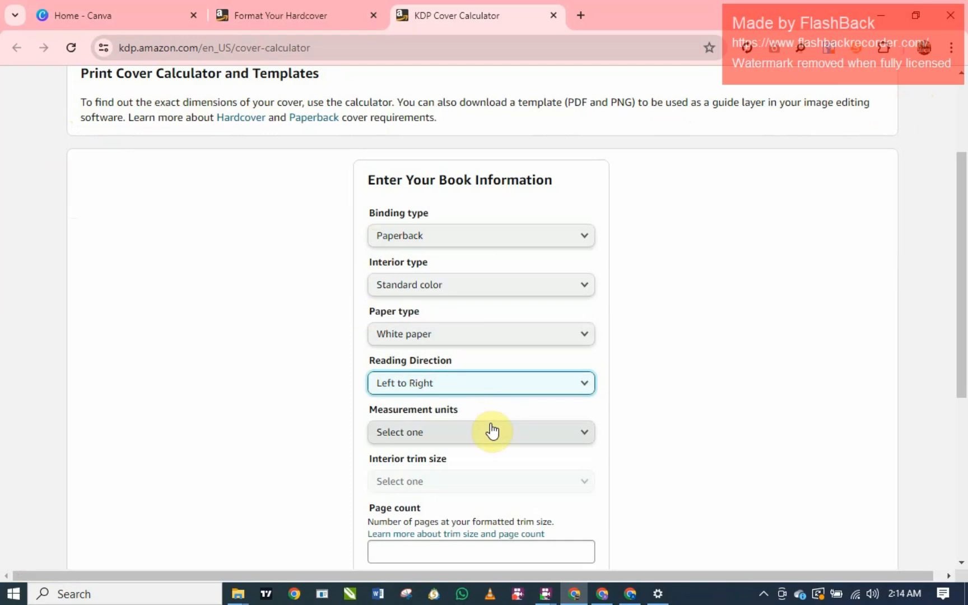
left_click(467, 433)
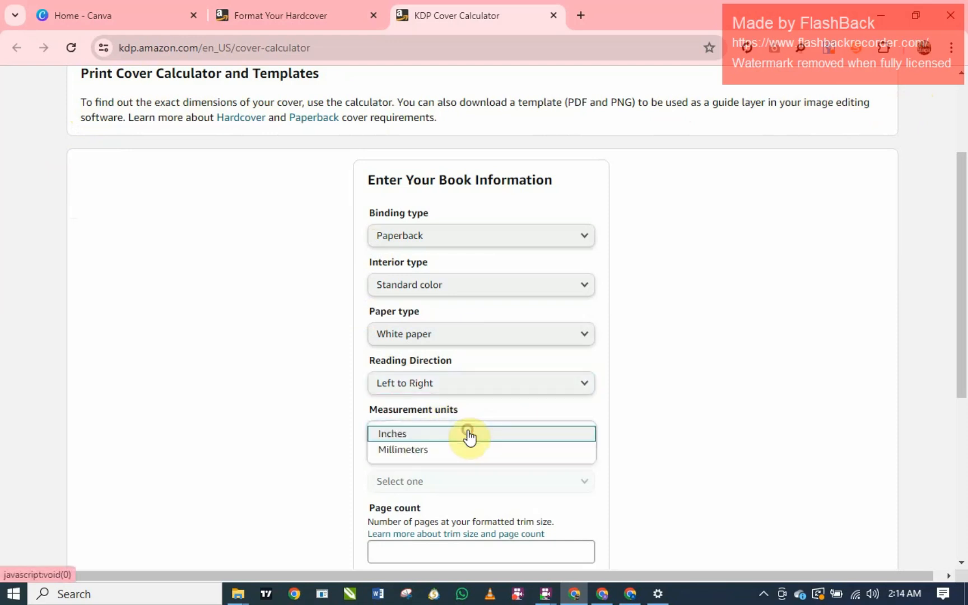
left_click(452, 436)
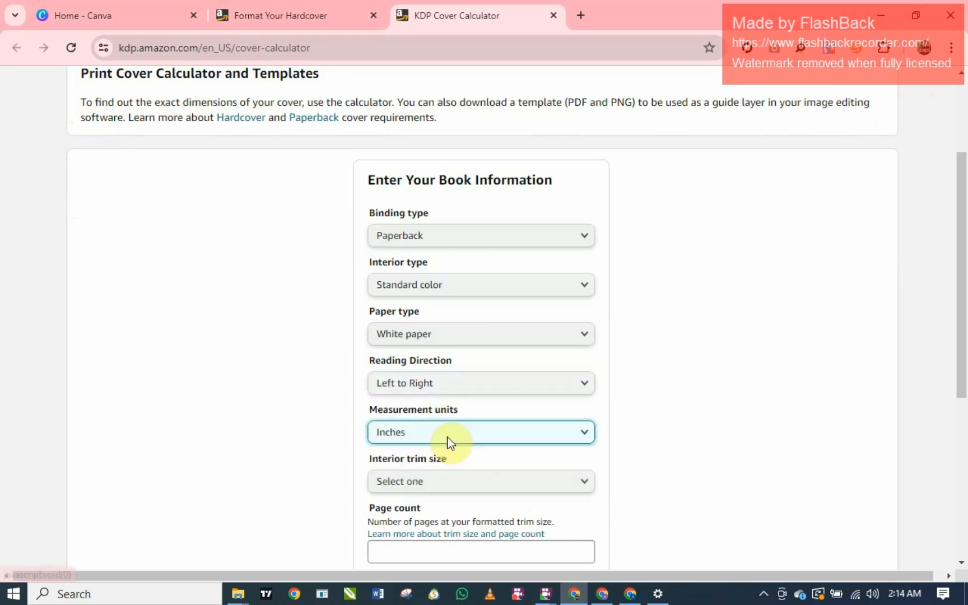
Calculate the cover dimensions for an interior trim size of 8.5 x 11 in and a page count of 32.
left_click(452, 484)
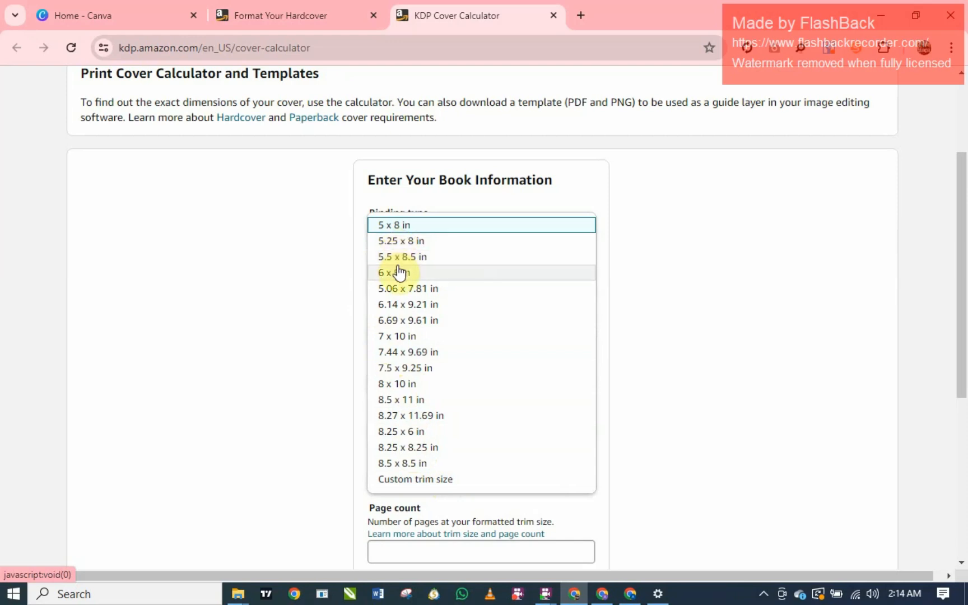
left_click(401, 403)
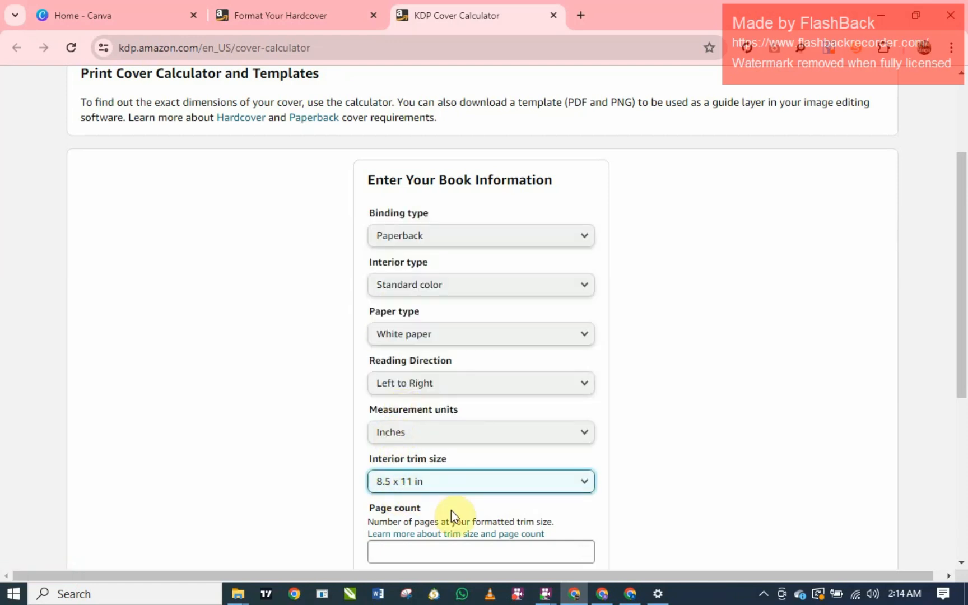
scroll(459, 513, "down", 1)
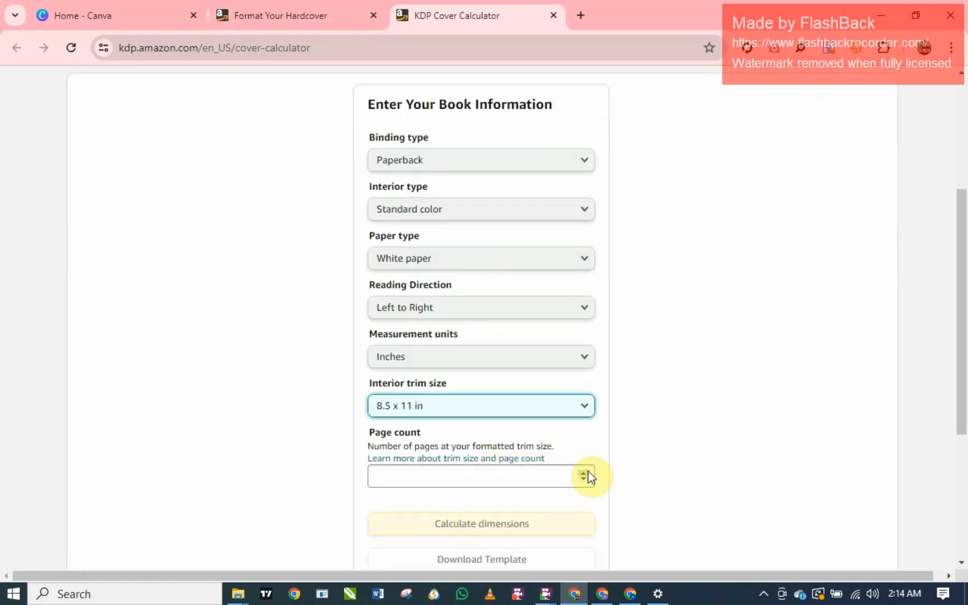
left_click(530, 474)
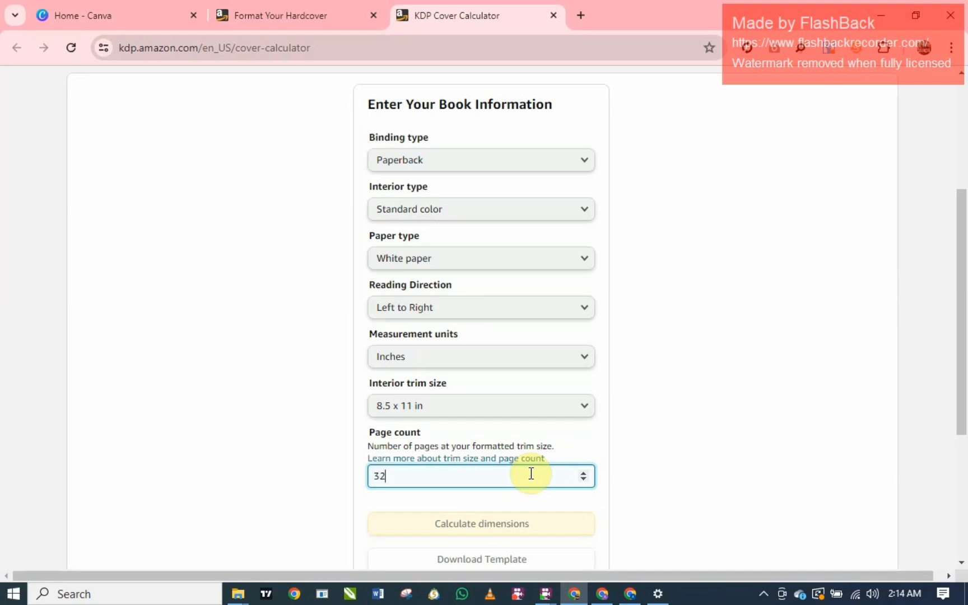
left_click(530, 494)
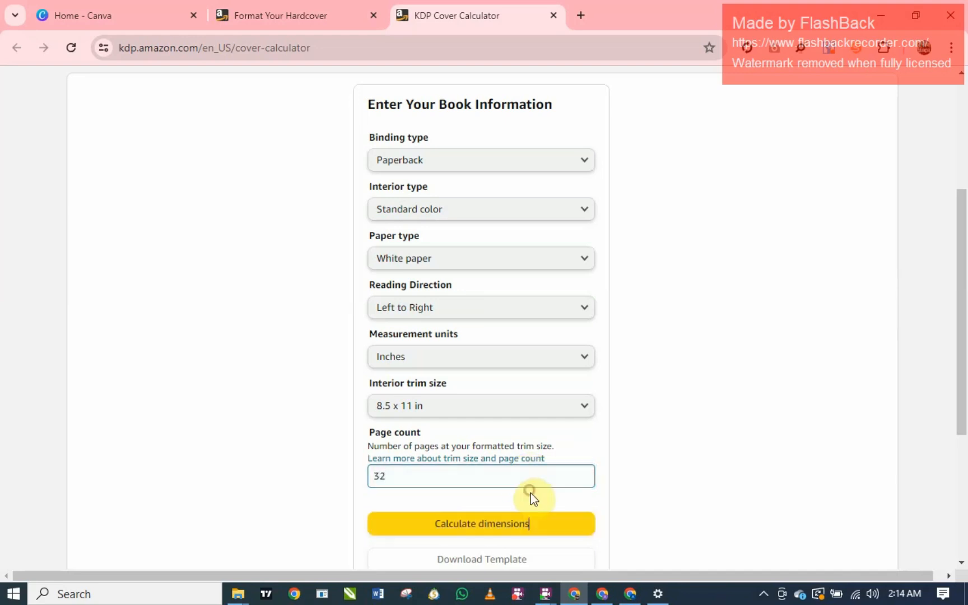
left_click(495, 528)
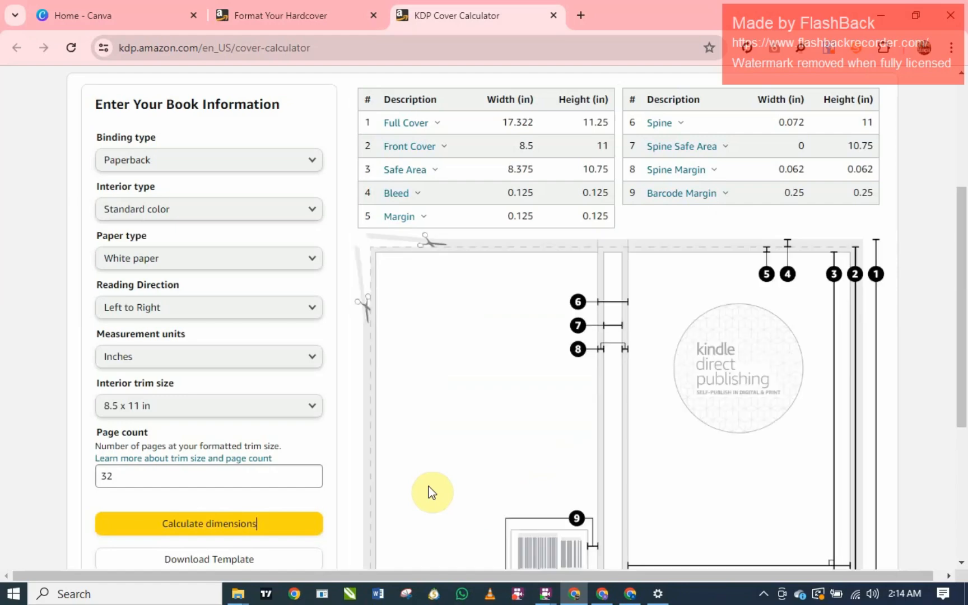
Examine the calculated full cover, front cover, safe area, bleed, margin, spine and barcode dimensions and match them to the numbered cover diagram.
scroll(466, 475, "down", 4)
scroll(683, 281, "up", 9)
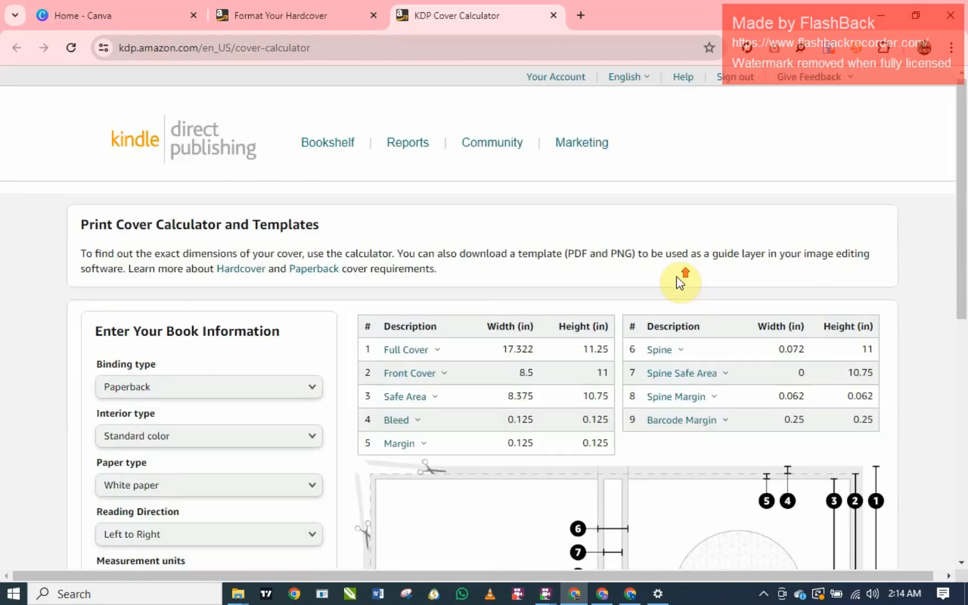
scroll(629, 304, "down", 3)
scroll(632, 304, "down", 1)
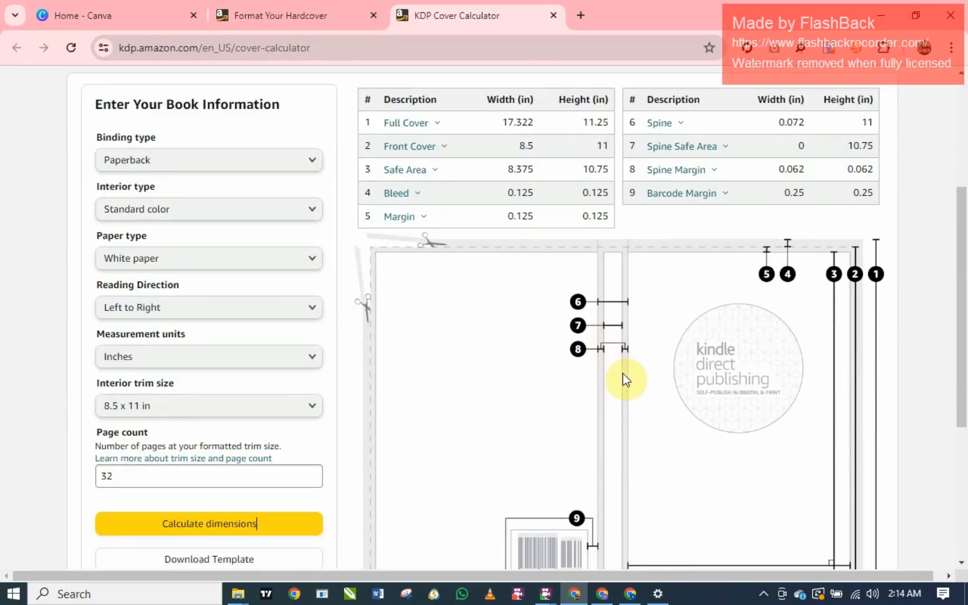
scroll(685, 402, "up", 2)
scroll(684, 403, "down", 3)
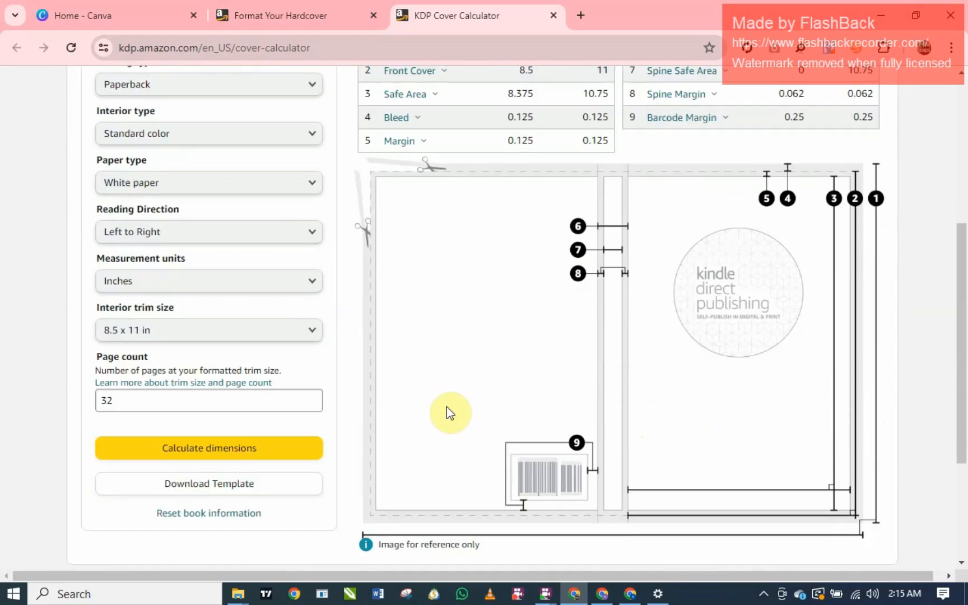
scroll(608, 267, "up", 2)
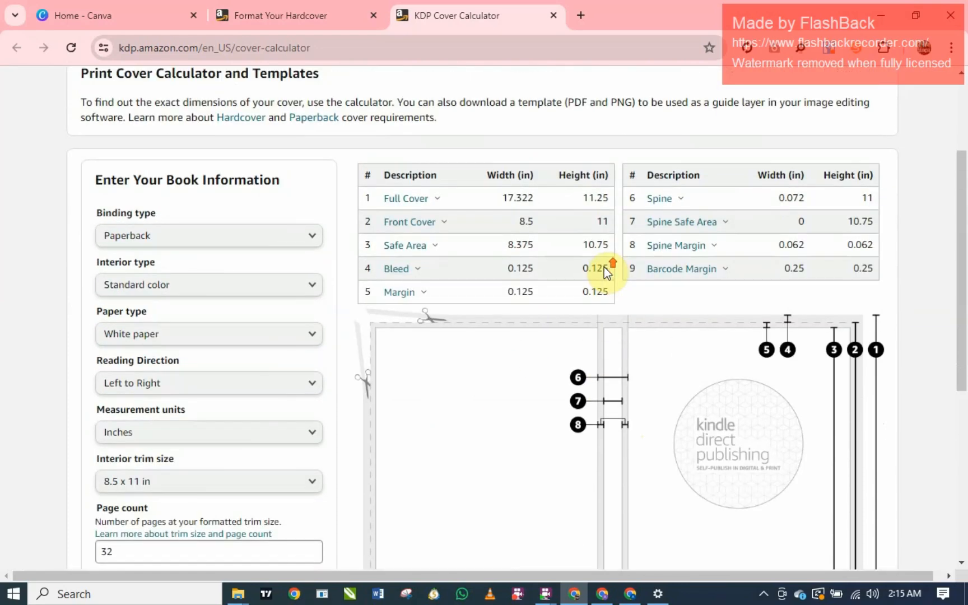
scroll(569, 358, "down", 1)
scroll(567, 360, "up", 3)
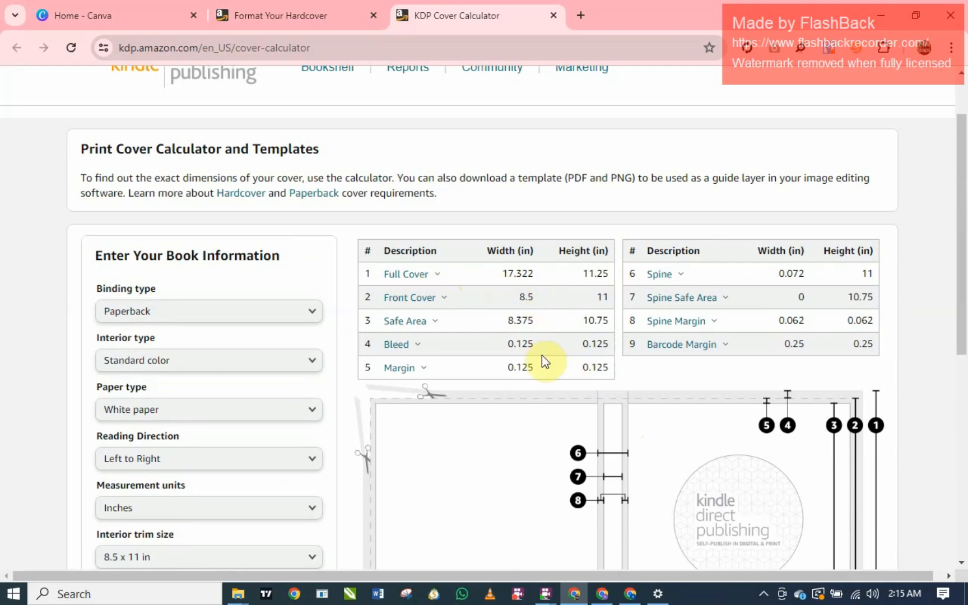
scroll(542, 358, "down", 1)
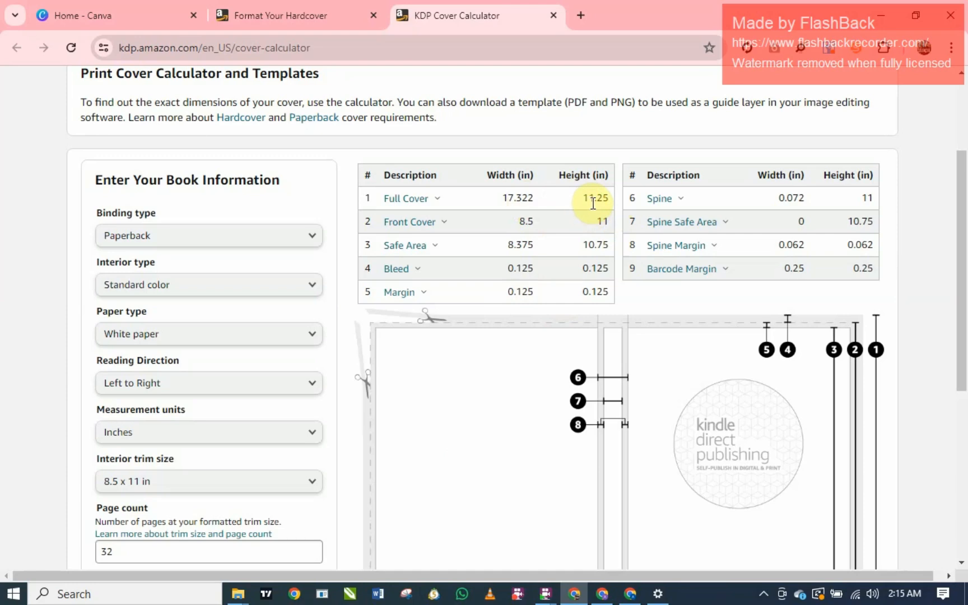
scroll(551, 425, "down", 2)
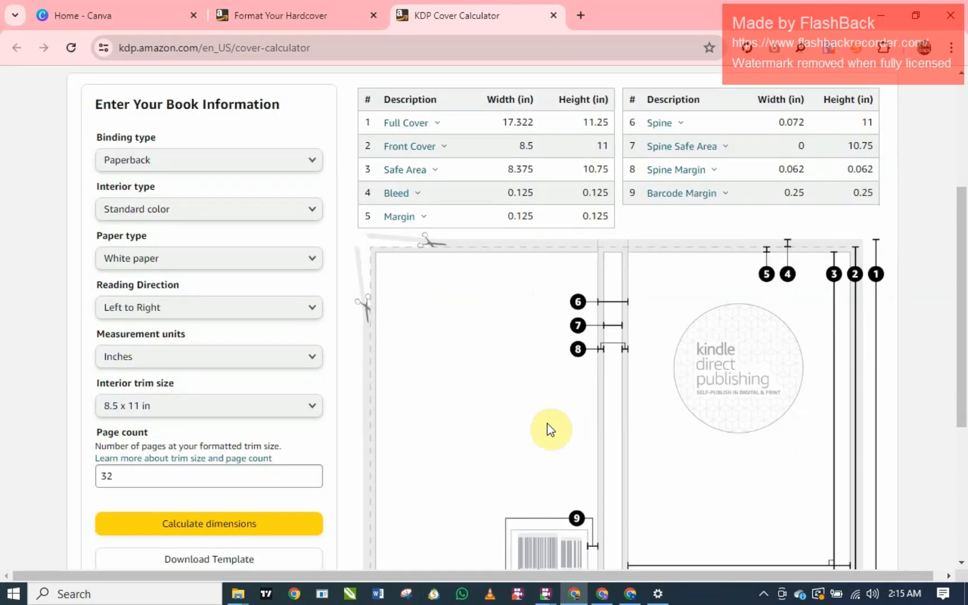
scroll(553, 423, "up", 3)
scroll(524, 415, "down", 3)
scroll(560, 366, "down", 1)
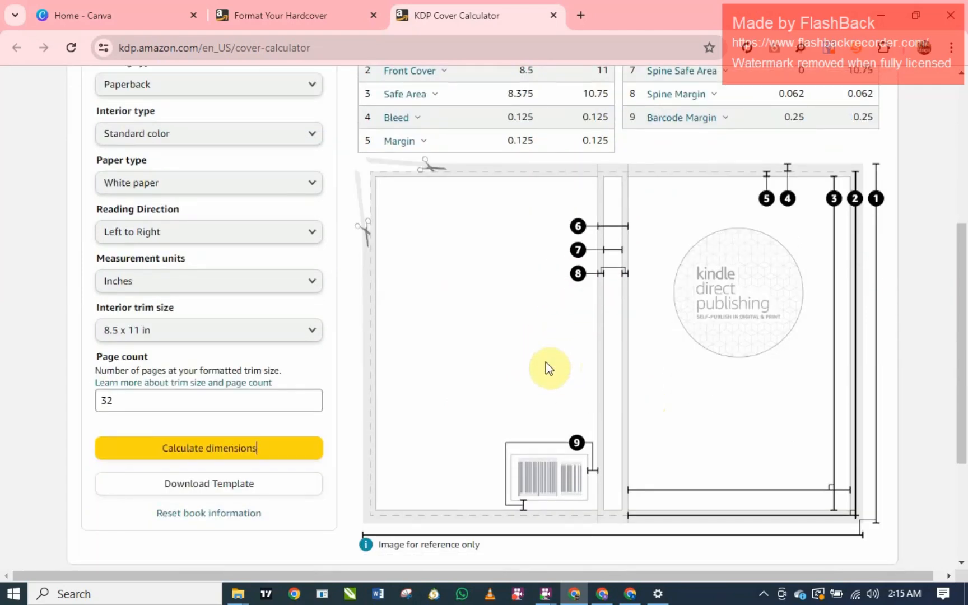
scroll(543, 361, "down", 1)
scroll(521, 325, "up", 1)
scroll(455, 212, "up", 1)
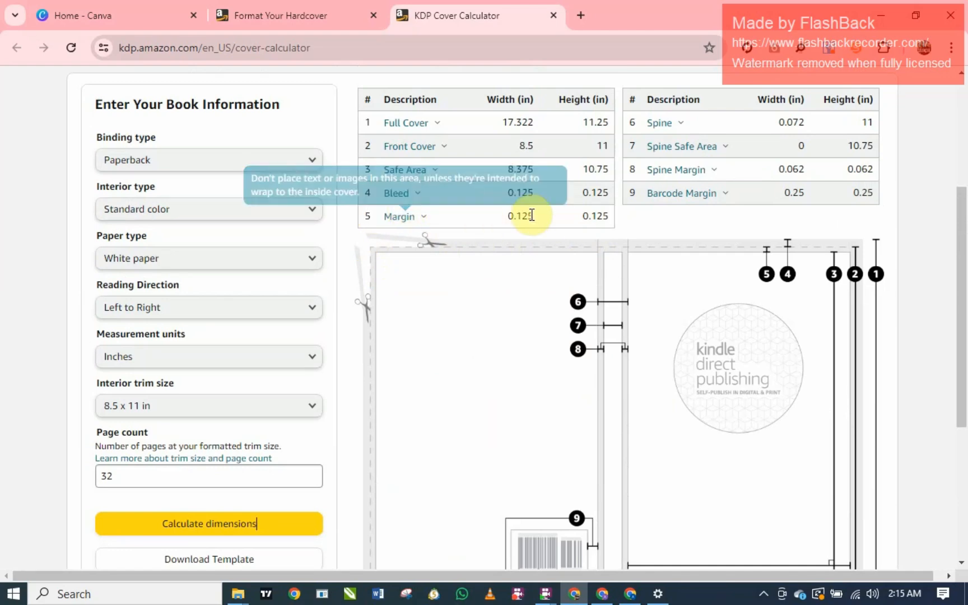
scroll(514, 425, "down", 1)
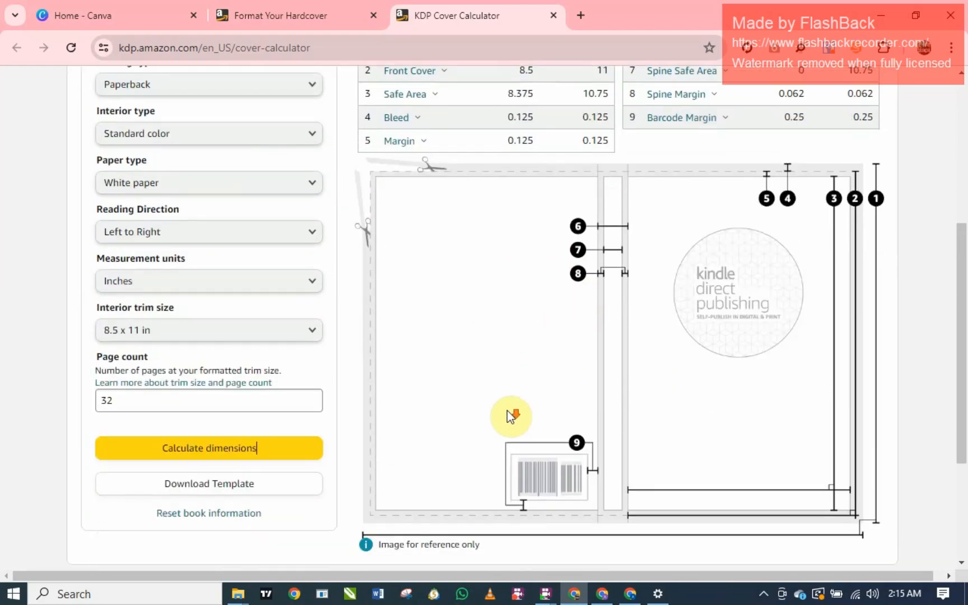
scroll(510, 404, "up", 1)
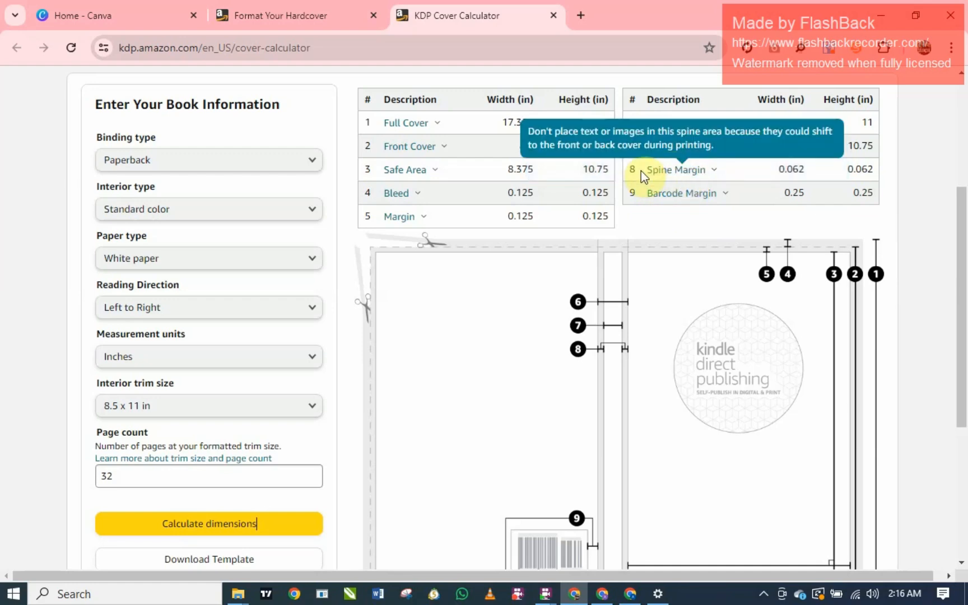
scroll(533, 349, "down", 1)
scroll(537, 354, "up", 4)
scroll(525, 345, "down", 3)
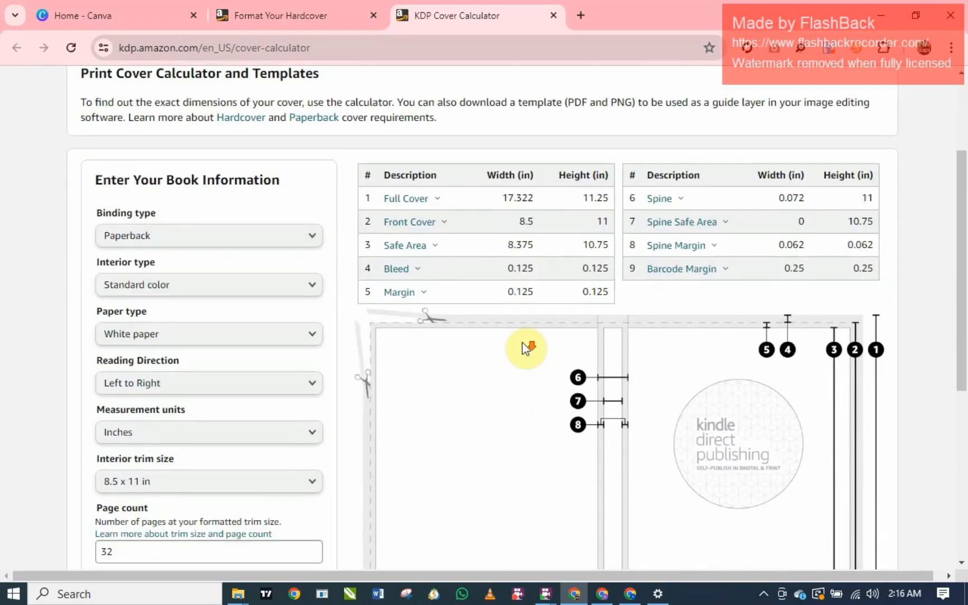
Download the paperback cover template and check the ZIP file in the browser's recent download history.
scroll(503, 368, "down", 1)
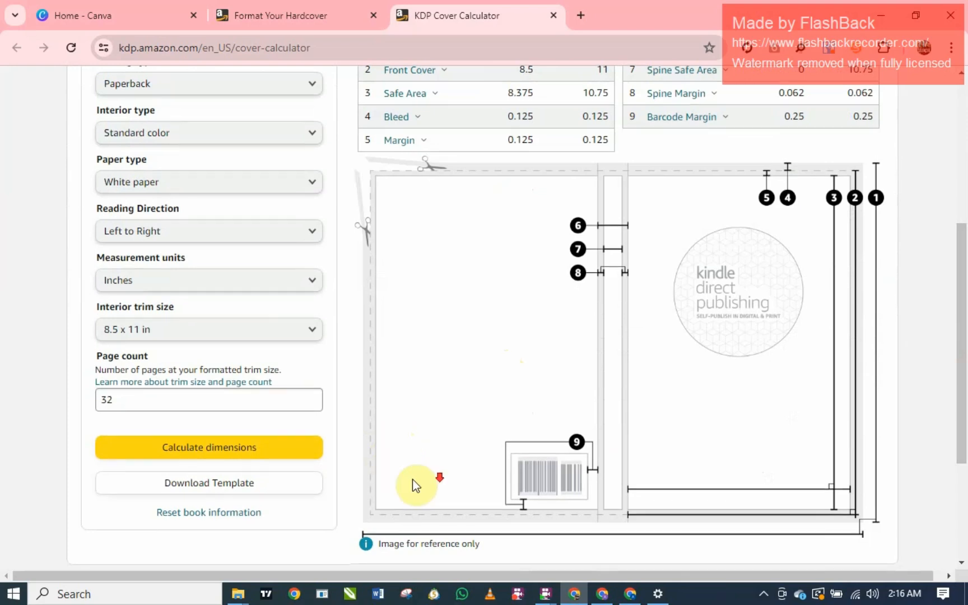
scroll(412, 481, "down", 1)
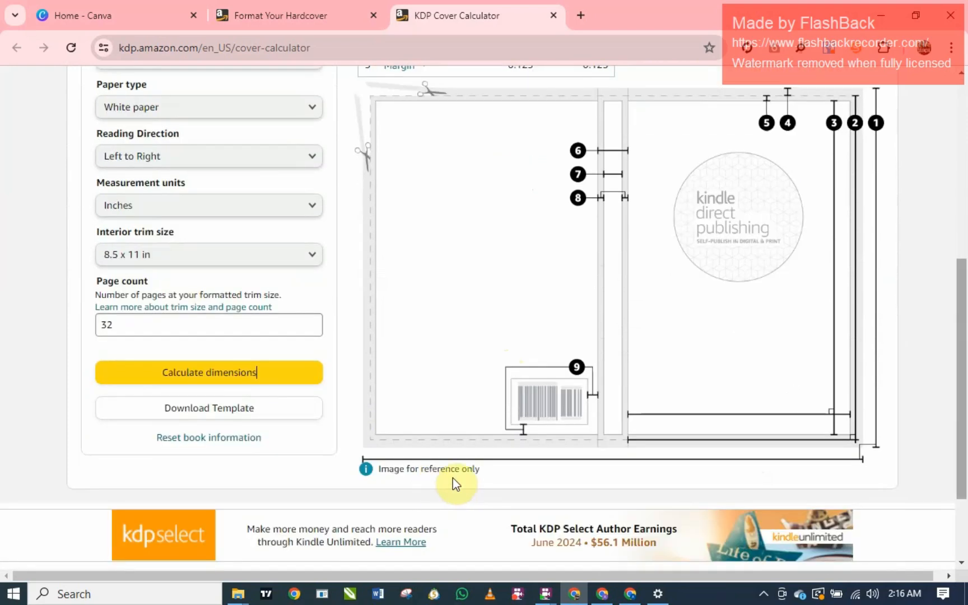
left_click(243, 412)
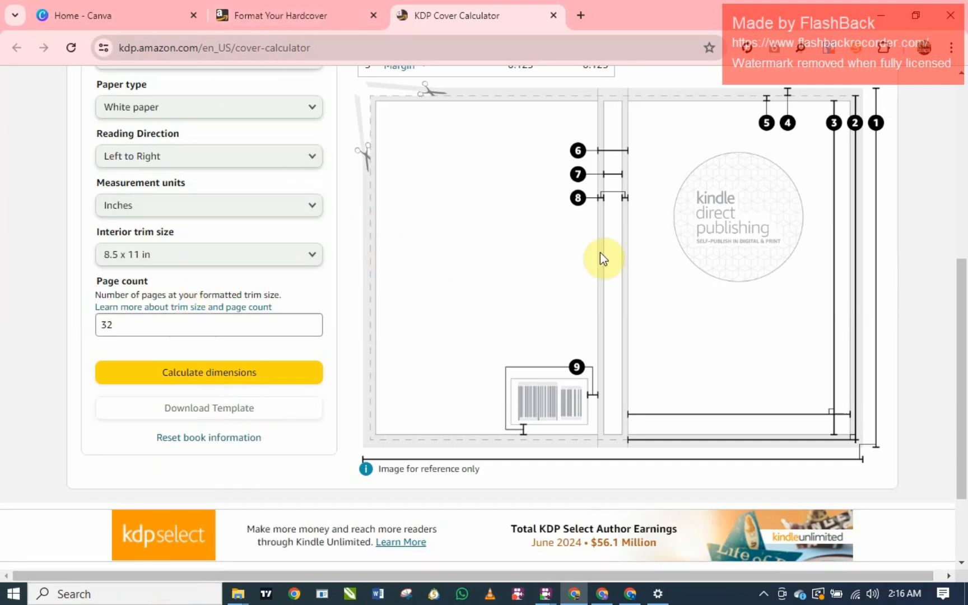
left_click(895, 56)
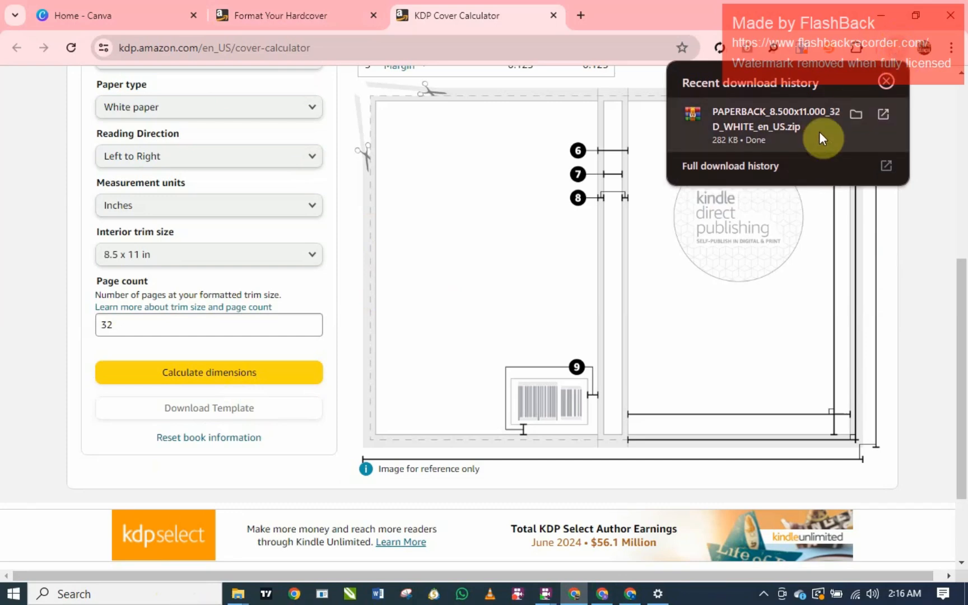
left_click(940, 136)
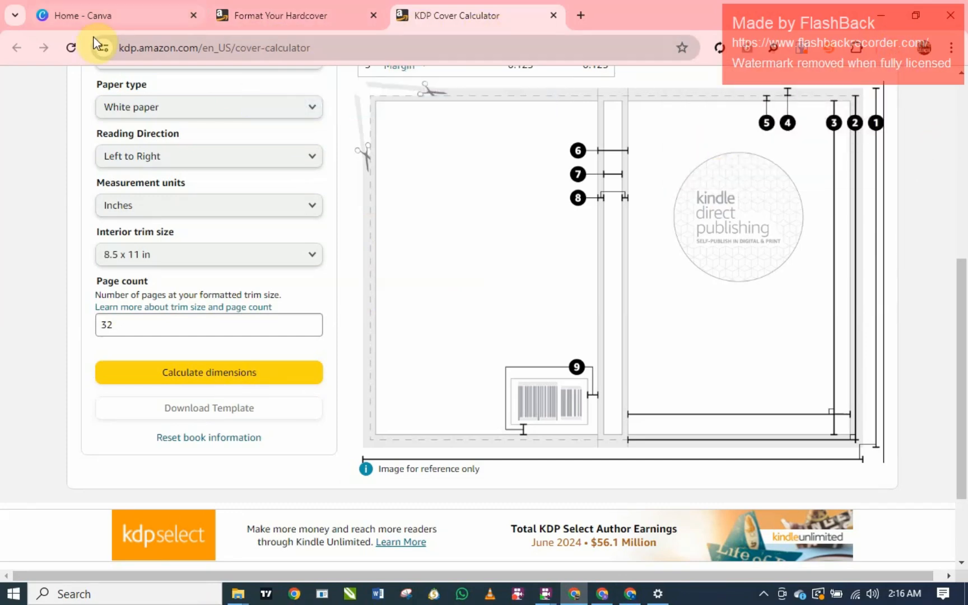
Switch to the Canva home page and look over the teams available to the account.
left_click(137, 18)
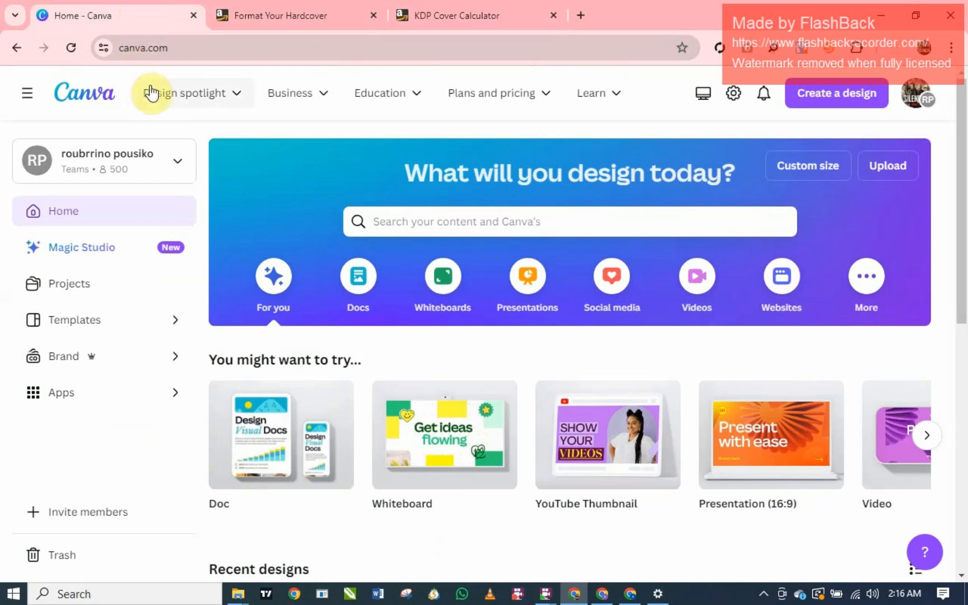
scroll(239, 333, "down", 4)
scroll(237, 331, "up", 4)
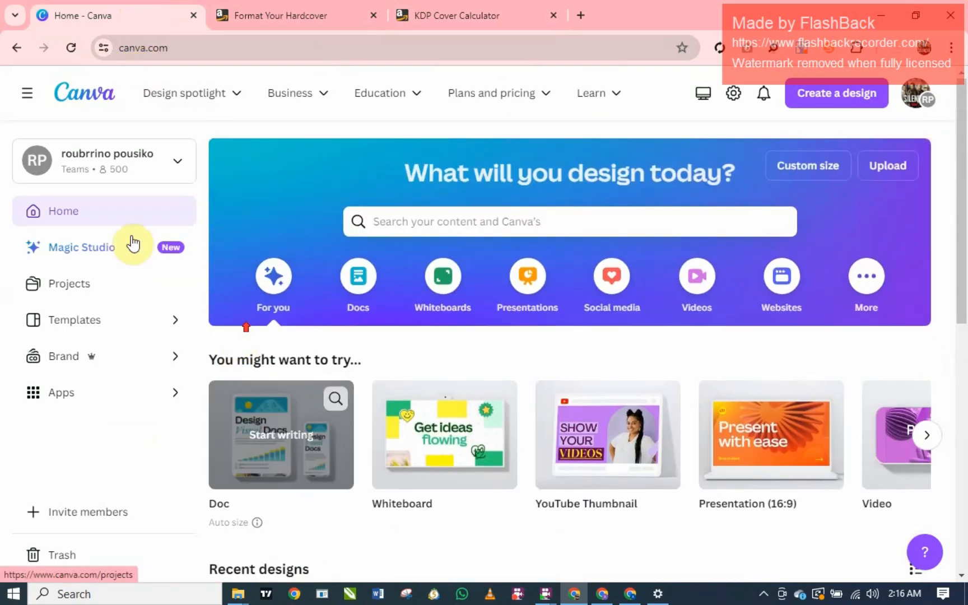
left_click(177, 167)
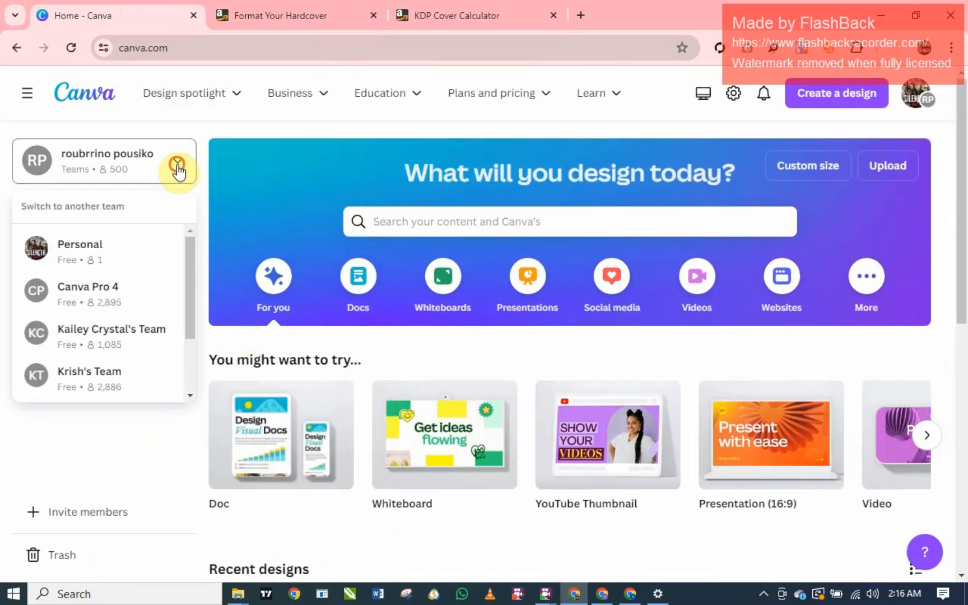
left_click(177, 167)
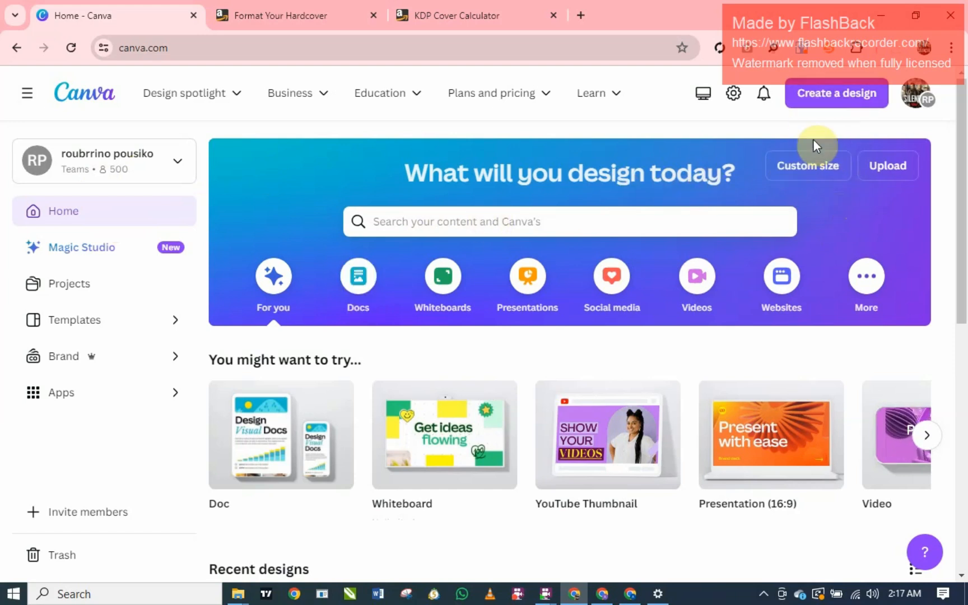
Begin creating a new design, look through the suggested design types and choose a custom size.
left_click(843, 106)
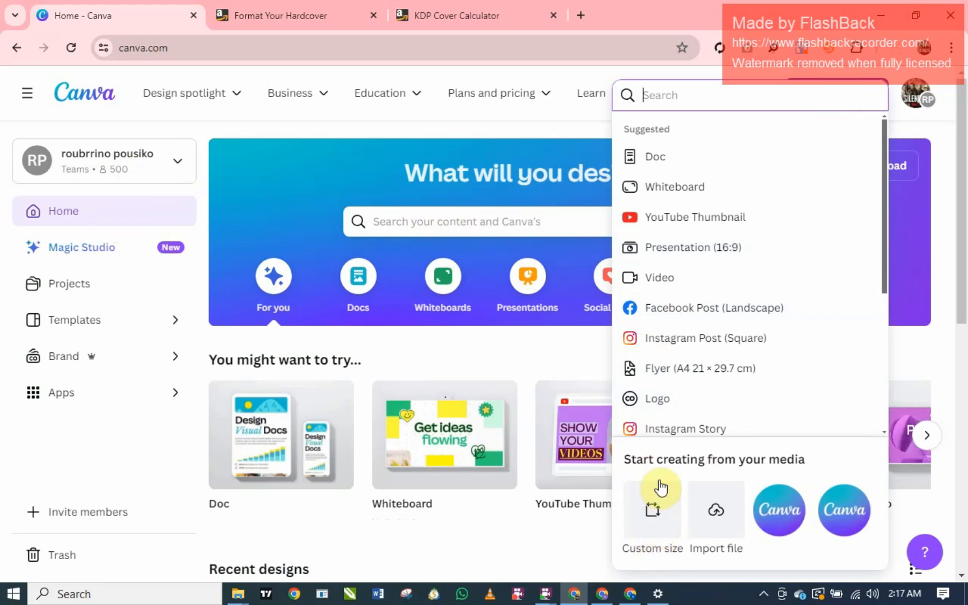
scroll(663, 394, "down", 4)
scroll(666, 394, "up", 2)
scroll(667, 393, "down", 3)
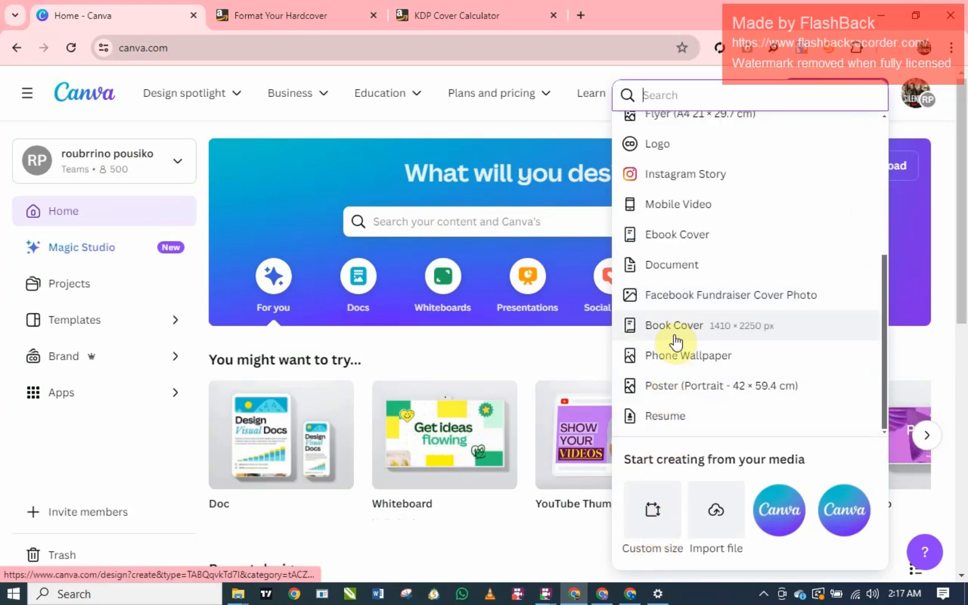
scroll(711, 353, "down", 3)
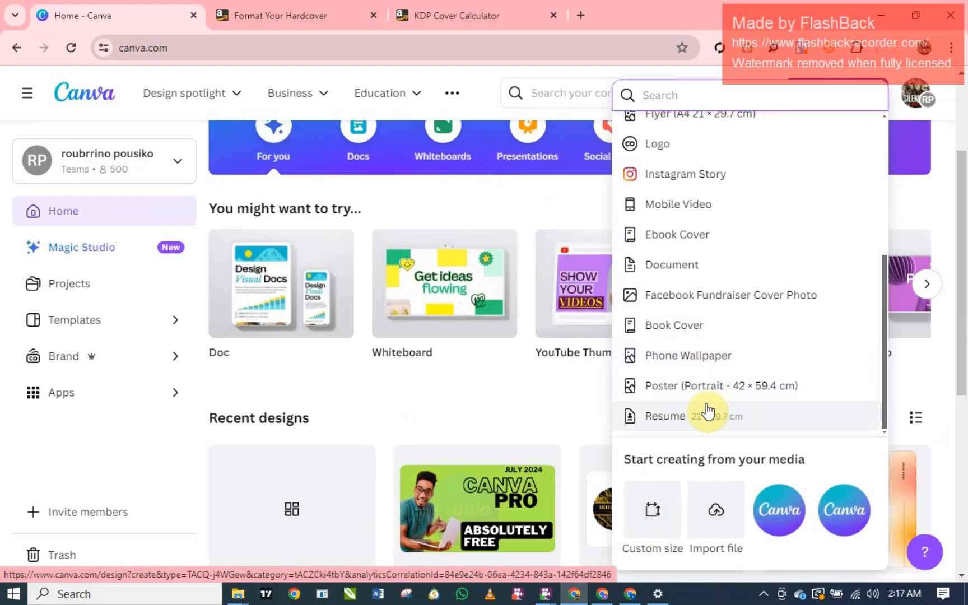
scroll(683, 447, "down", 2)
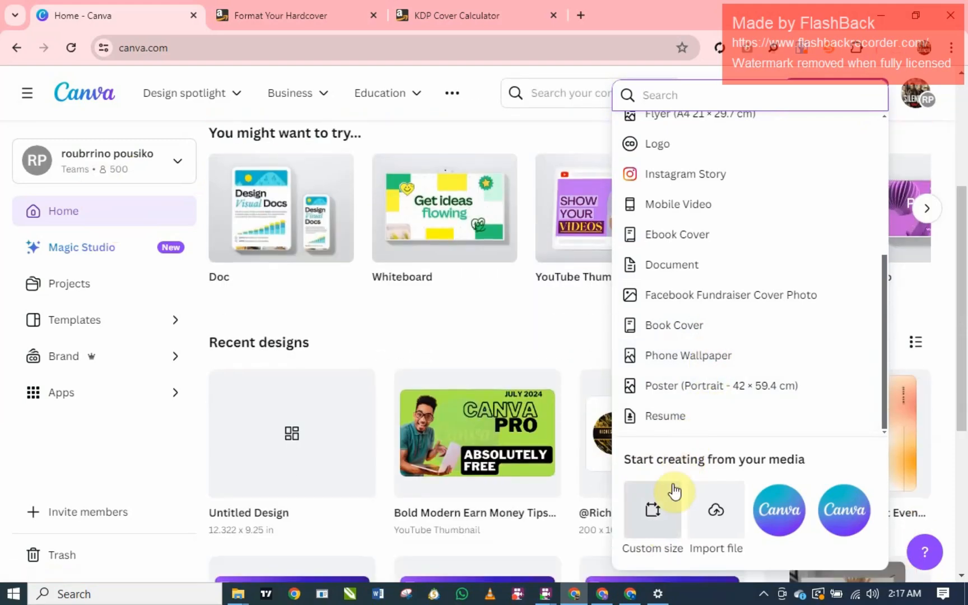
left_click(652, 522)
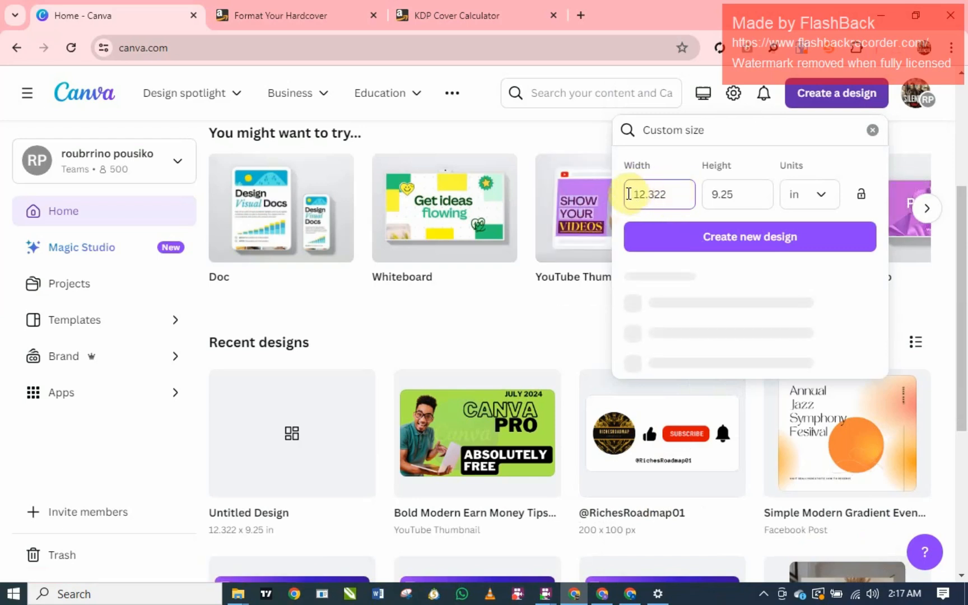
Clear the prefilled width and height of the custom-size design, keeping the units in inches.
left_click_drag(671, 195, 604, 223)
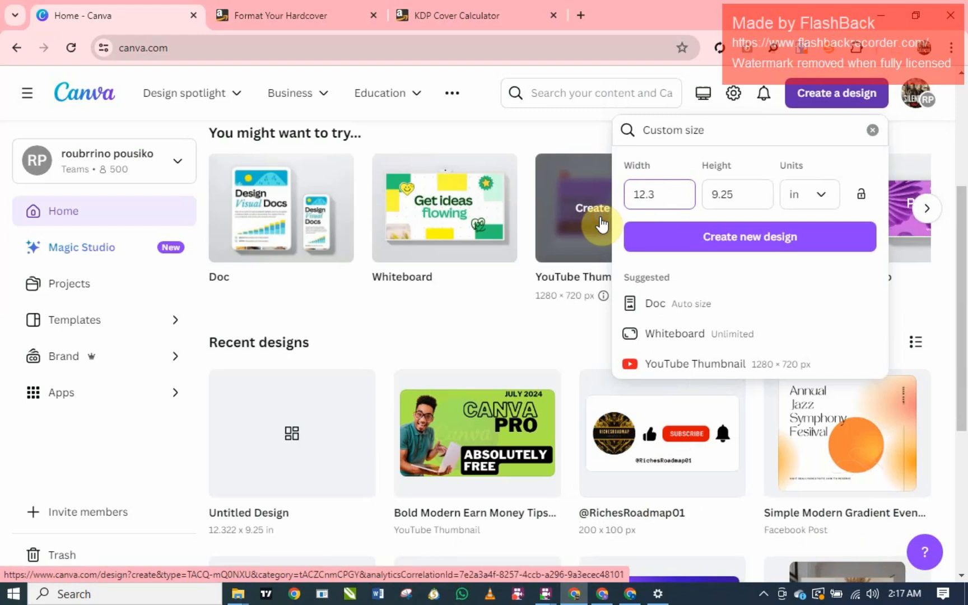
key("BackSpace")
key("BackSpace")
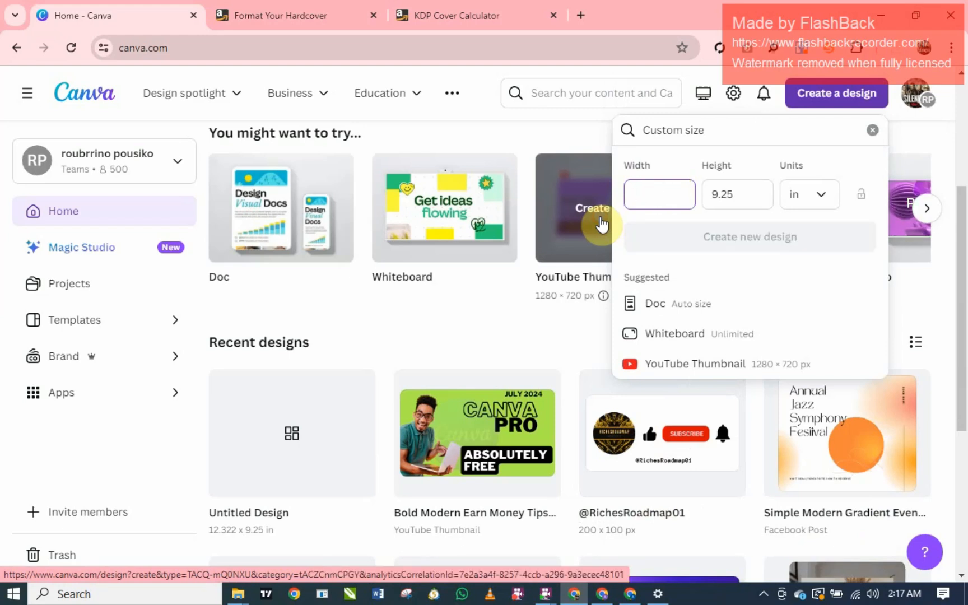
left_click(751, 197)
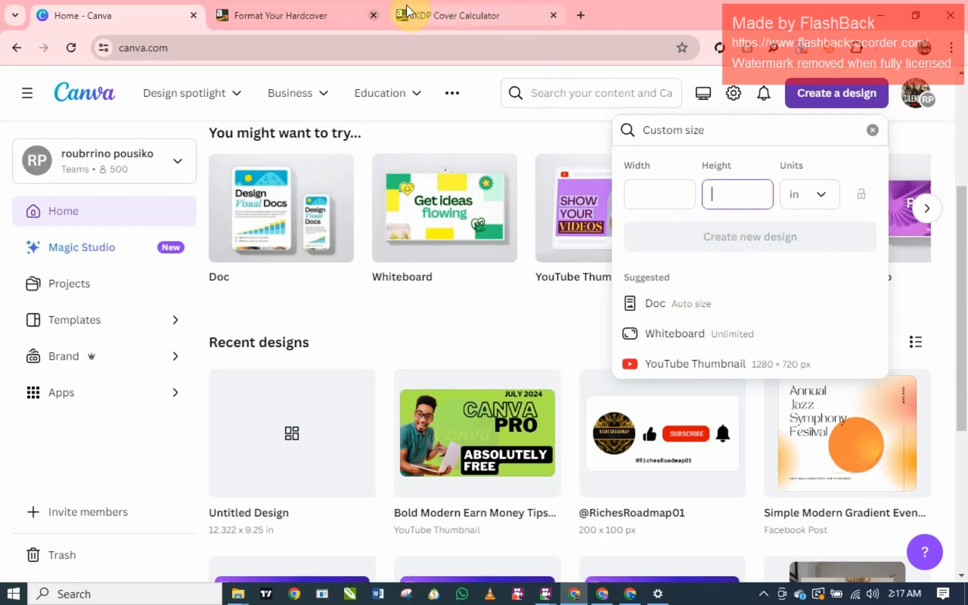
Copy the full cover width from the KDP Cover Calculator and set it as the Canva custom design's width, 17.322 in.
left_click(482, 20)
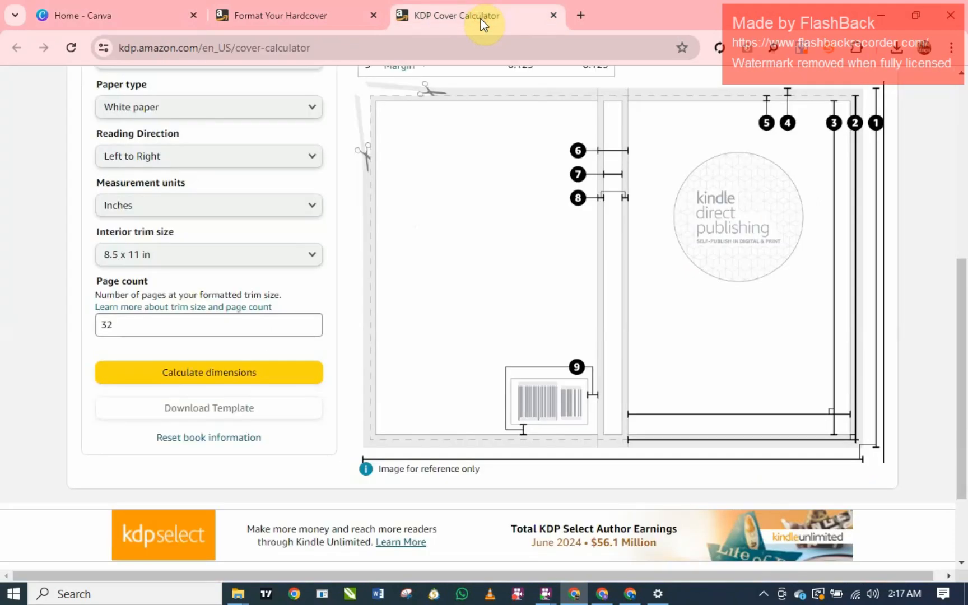
scroll(690, 286, "up", 3)
scroll(671, 288, "up", 1)
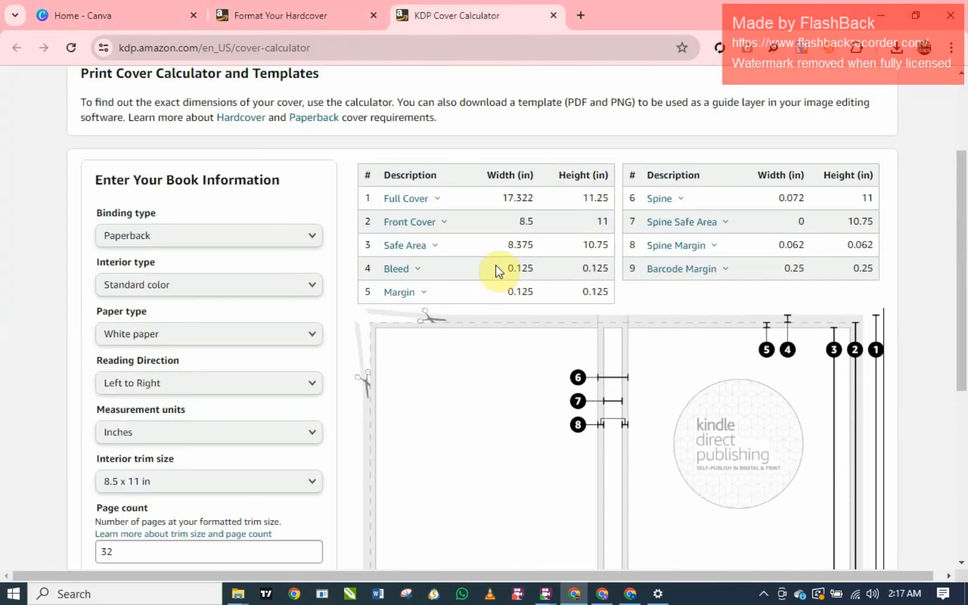
left_click_drag(534, 199, 495, 202)
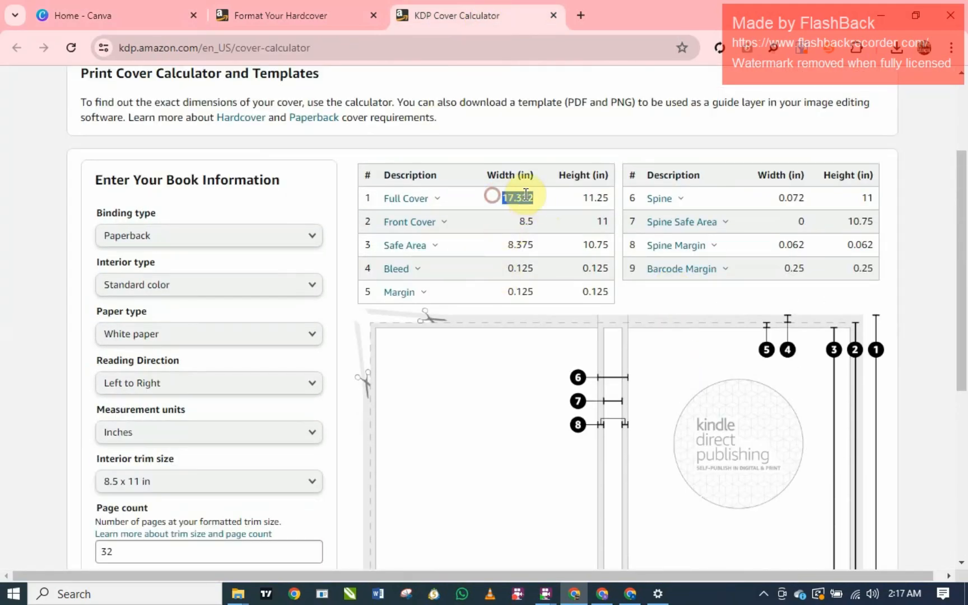
right_click(517, 193)
left_click(554, 210)
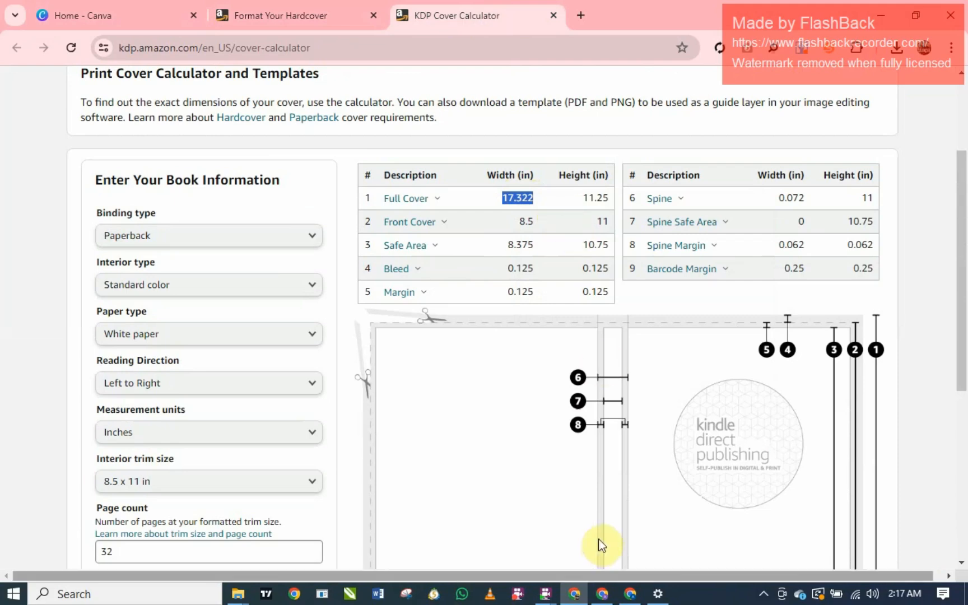
left_click(112, 15)
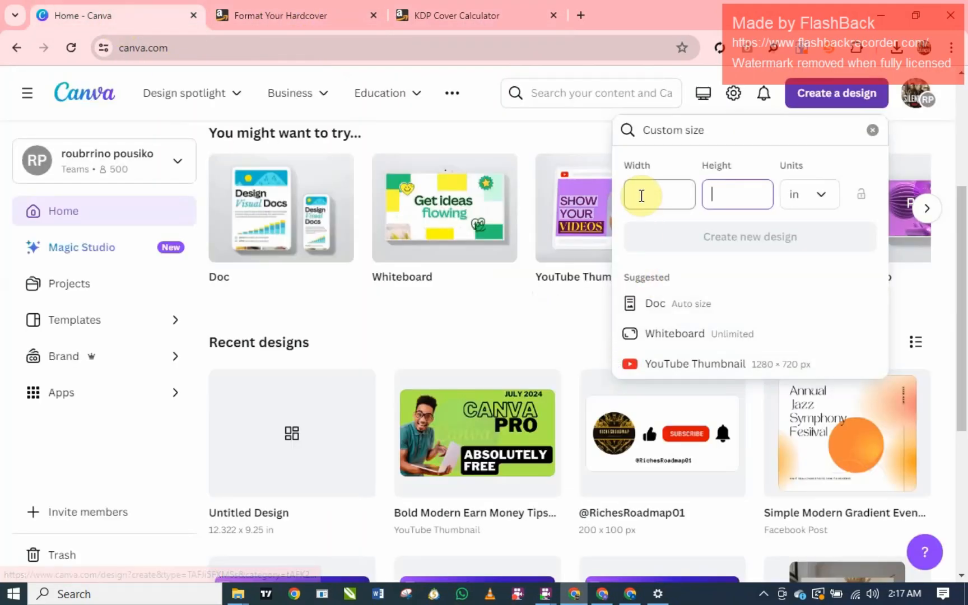
left_click(641, 196)
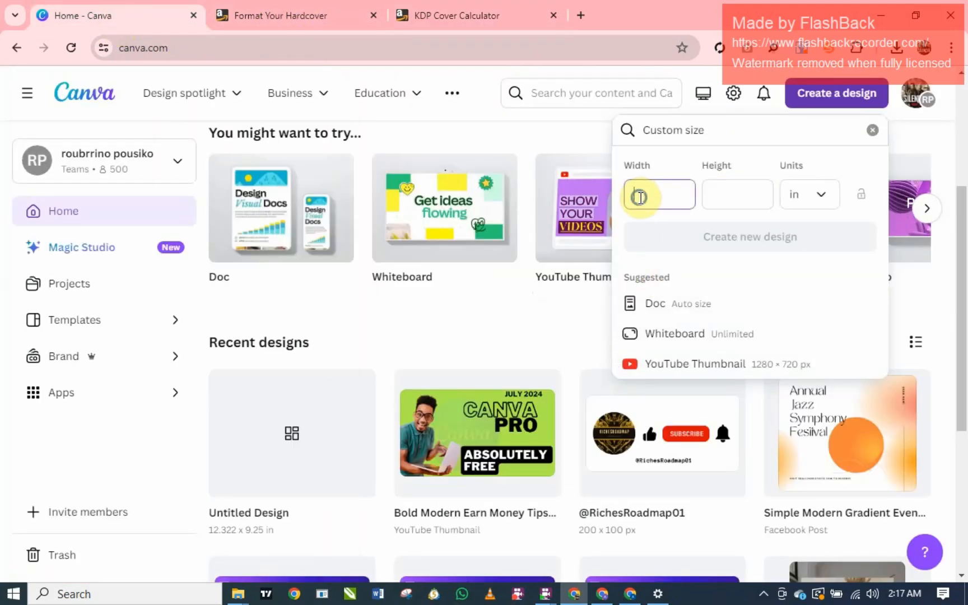
right_click(640, 197)
left_click(681, 308)
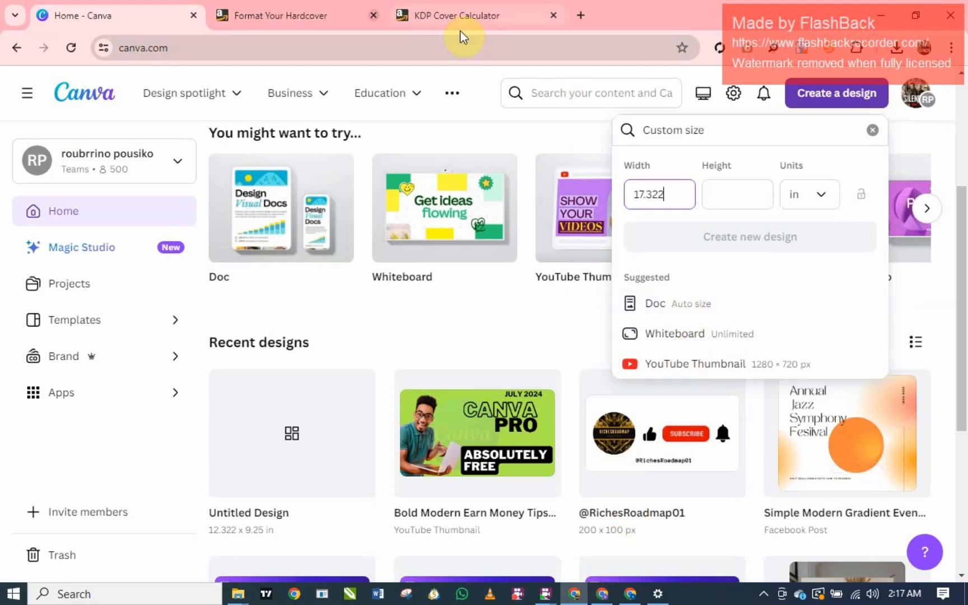
Copy the full cover height from the KDP Cover Calculator and set it as the Canva custom design's height, 11.25 in.
left_click(443, 15)
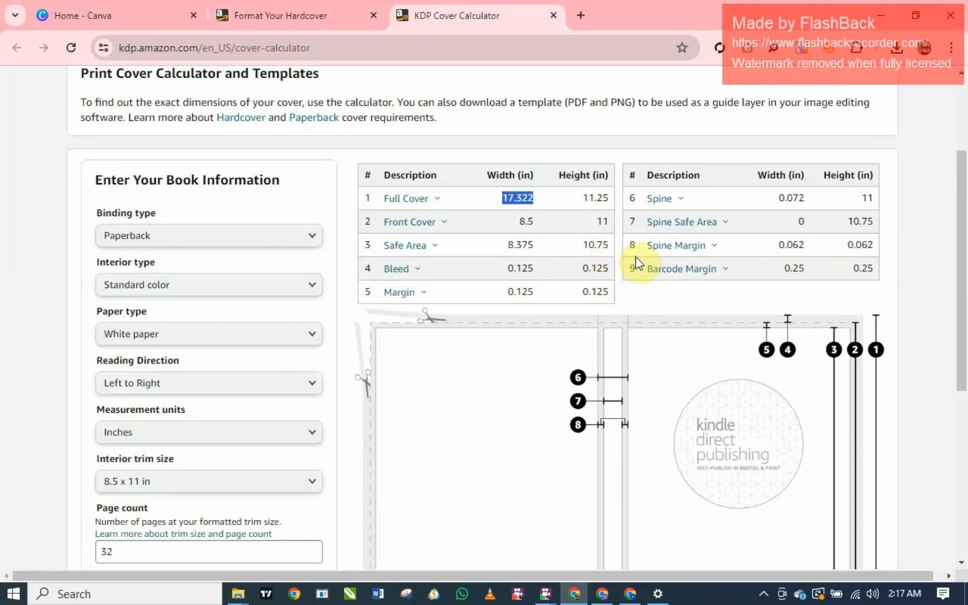
double_click(583, 197)
right_click(609, 197)
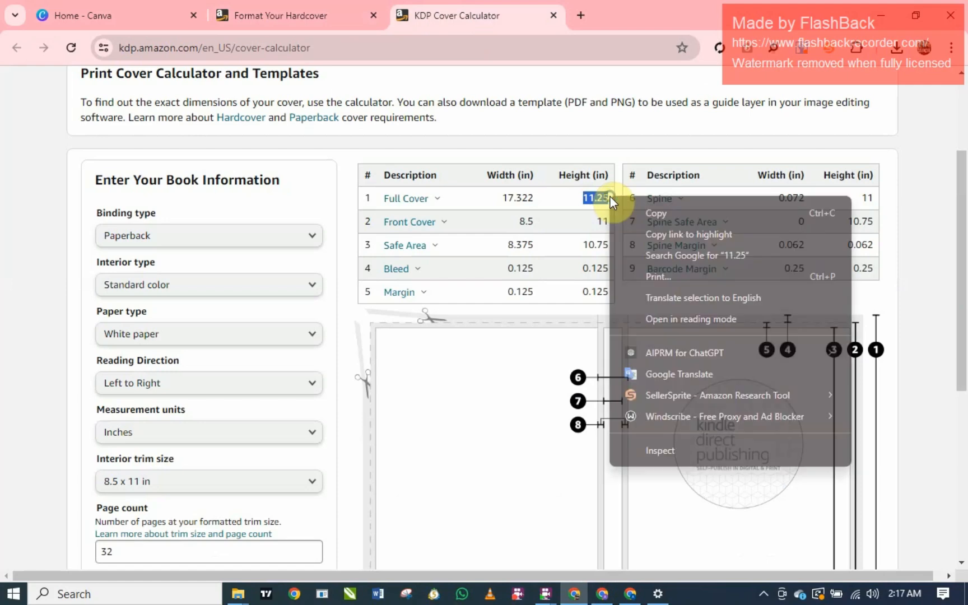
left_click(653, 208)
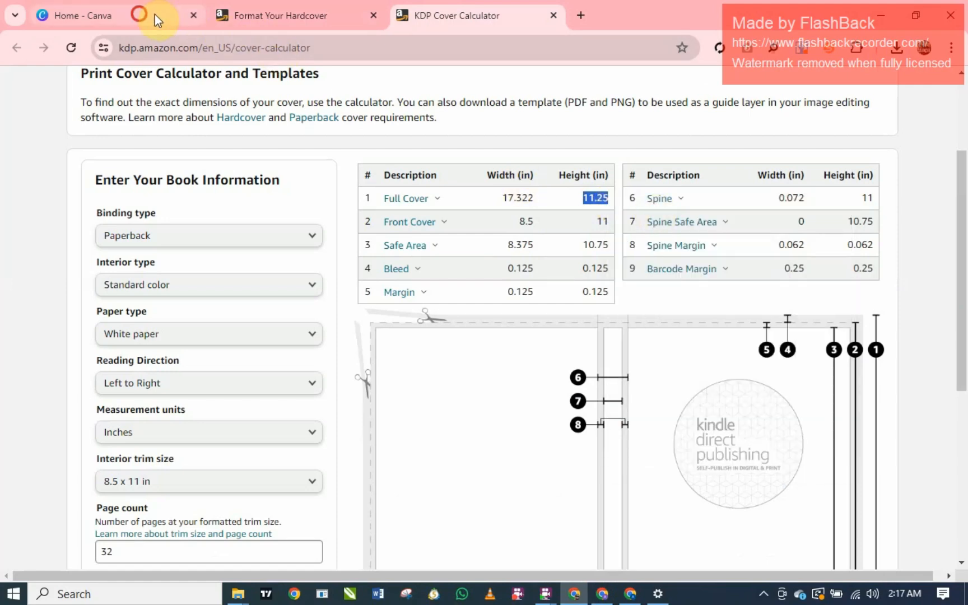
left_click(134, 15)
right_click(721, 190)
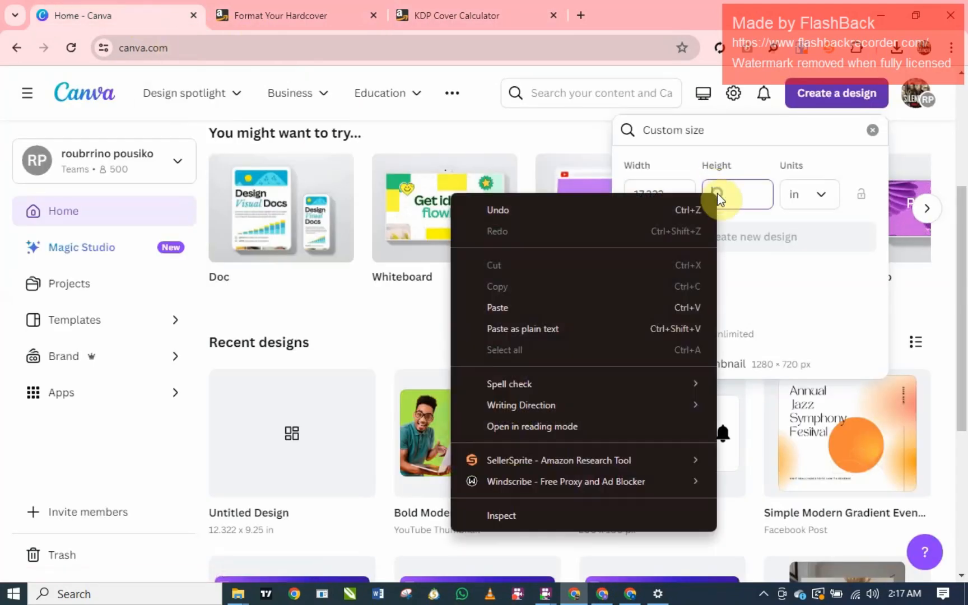
left_click(555, 308)
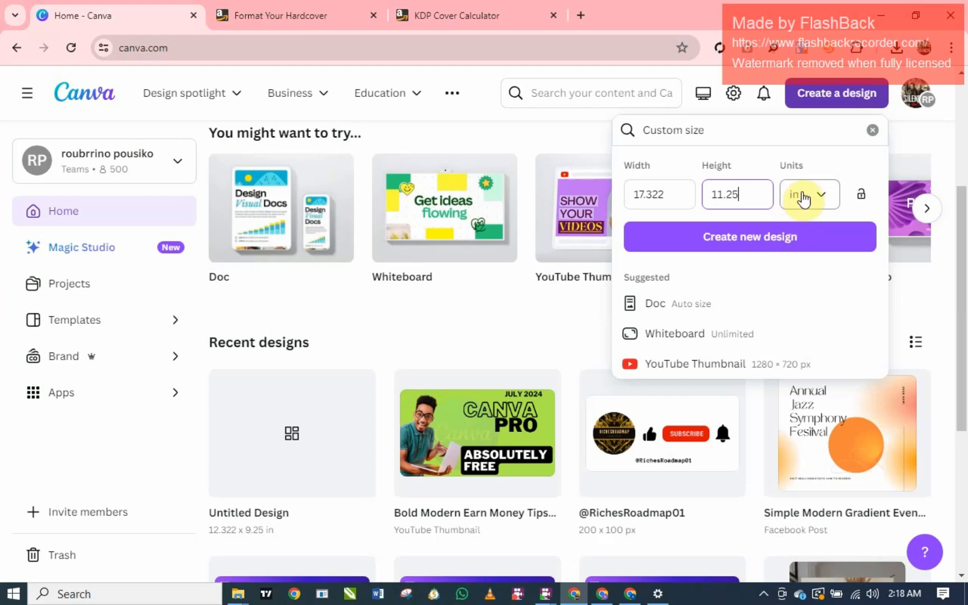
Create the new custom-size design and bring its editor page into view.
left_click(796, 237)
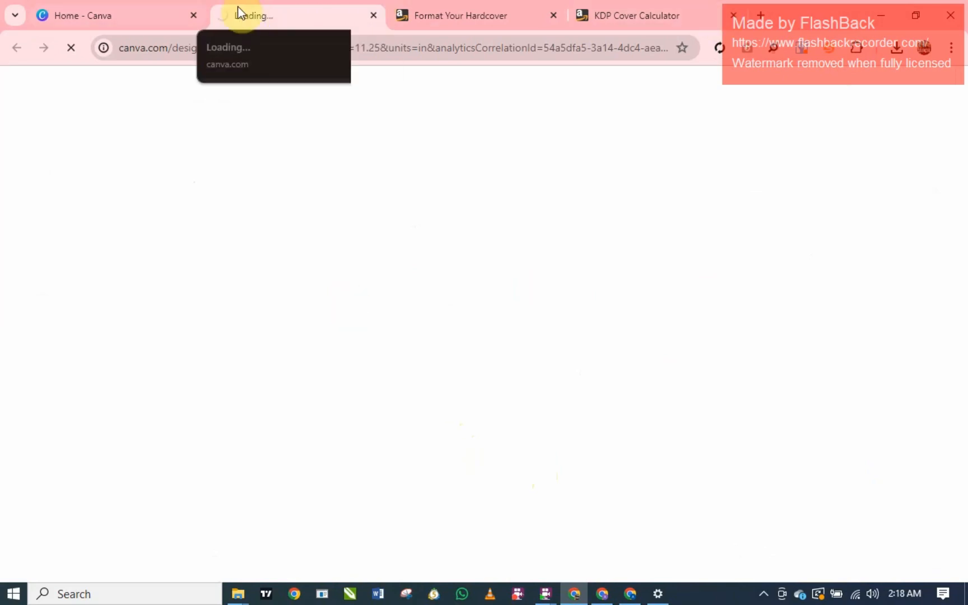
left_click(175, 15)
left_click(283, 19)
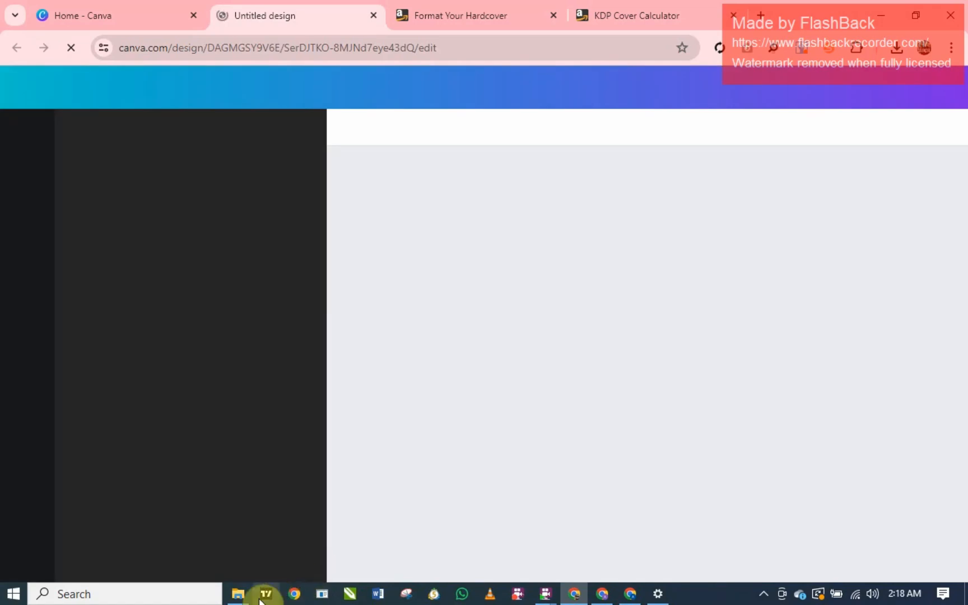
Open the PAPERBACK_8.500x11.000_32_STANDARD_WHITE_en_US archive from the Downloads folder in WinRAR and dismiss the licence purchase reminders.
left_click(239, 595)
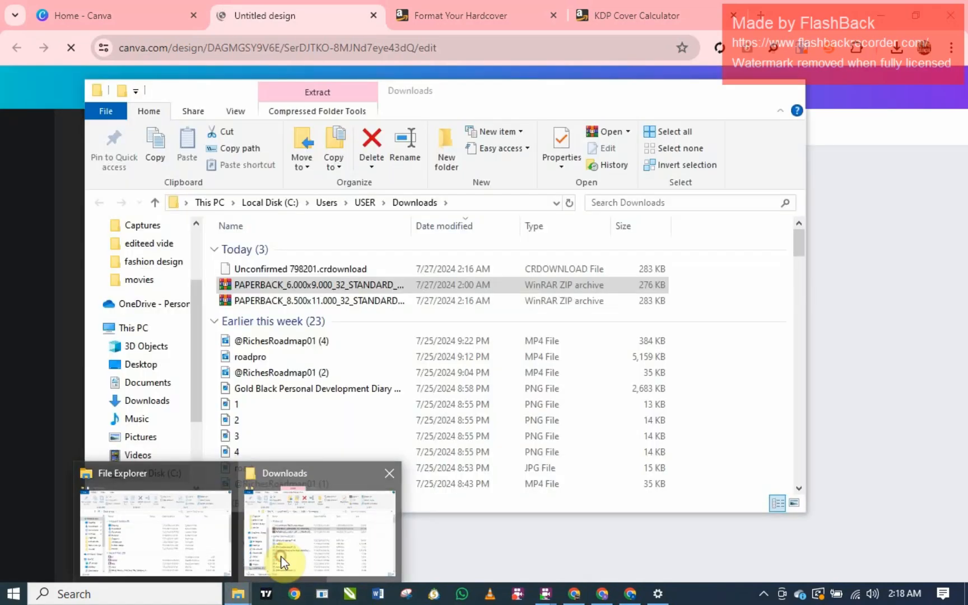
left_click(287, 563)
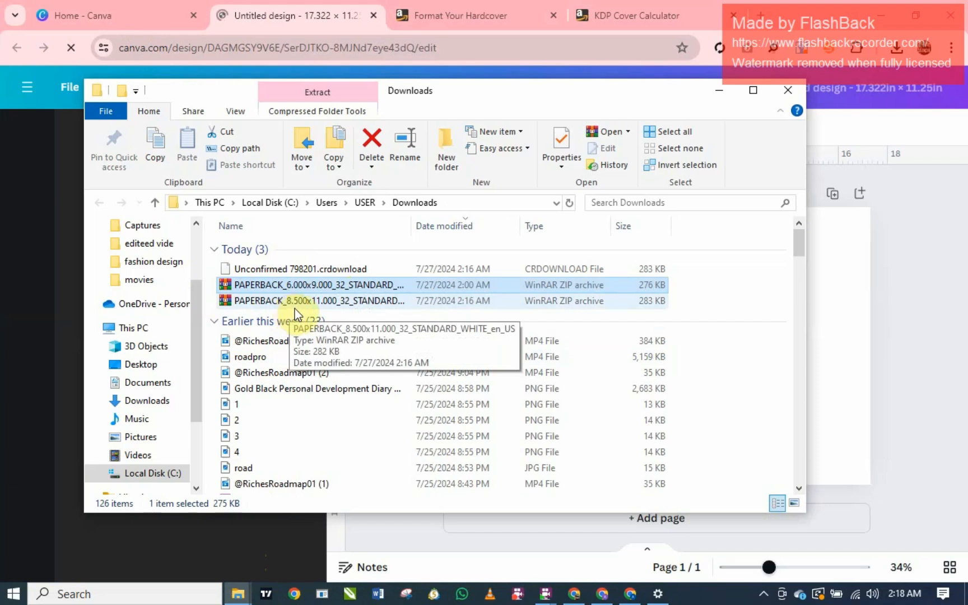
left_click(341, 302)
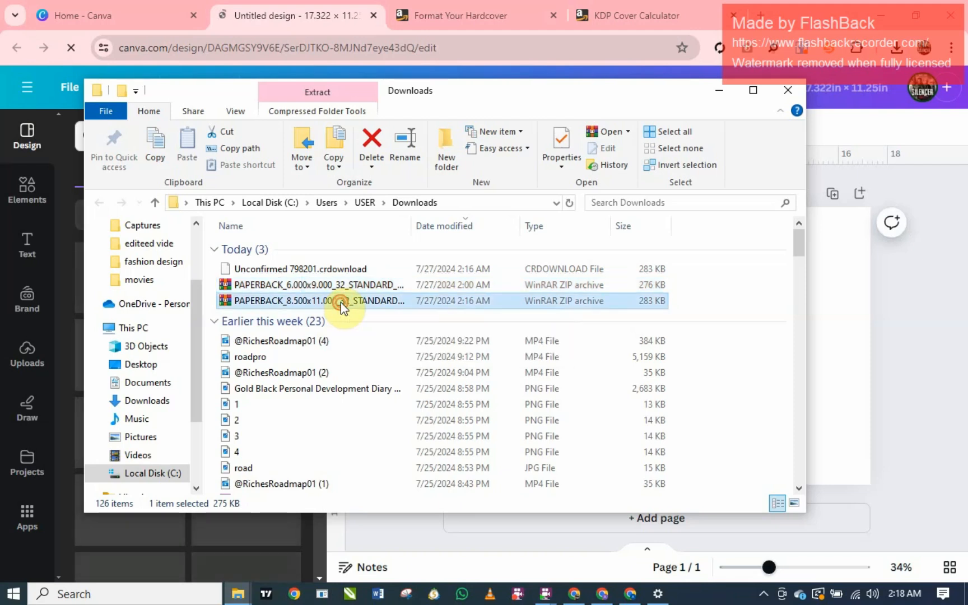
double_click(341, 302)
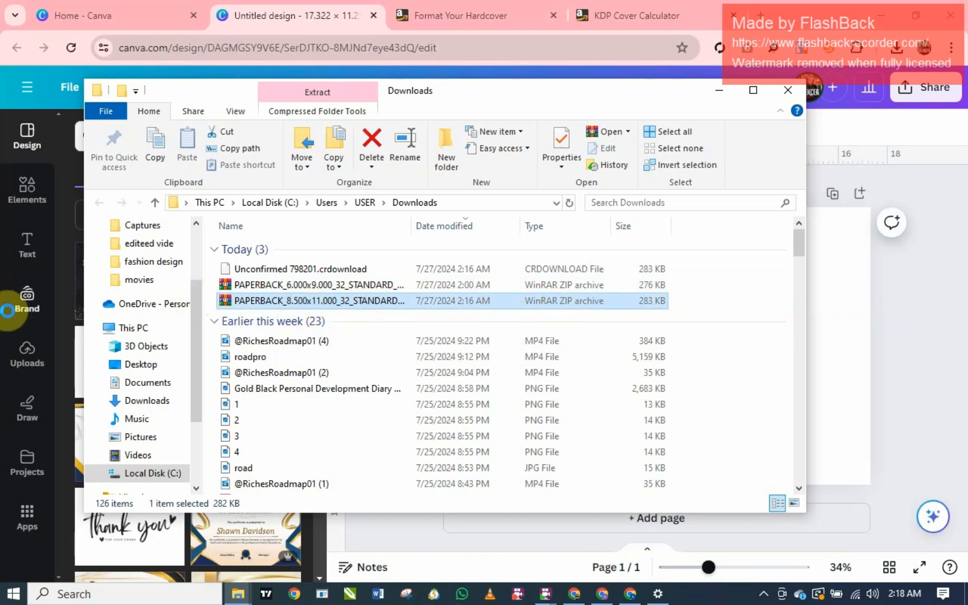
left_click(64, 313)
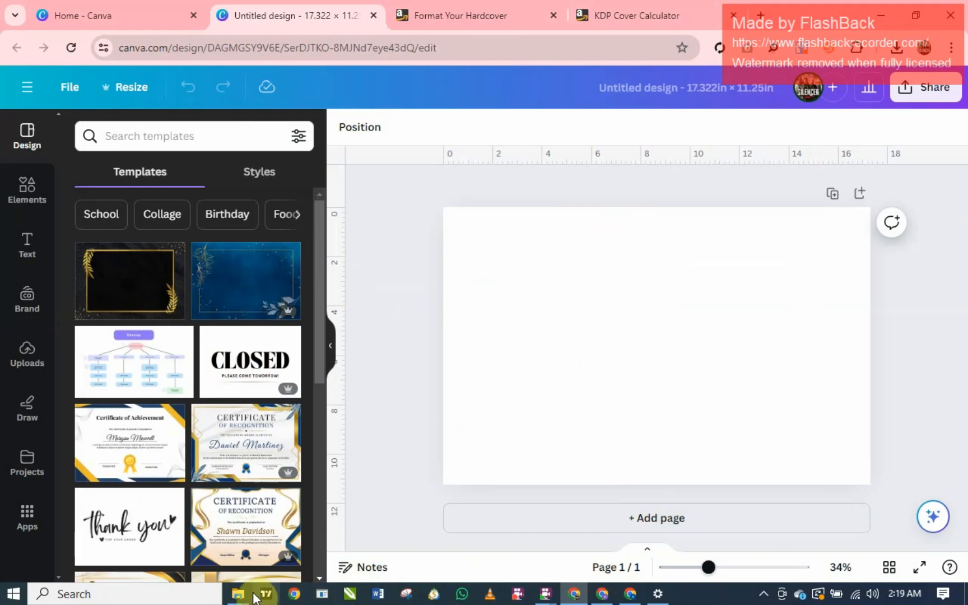
mouse_move(240, 595)
left_click(298, 534)
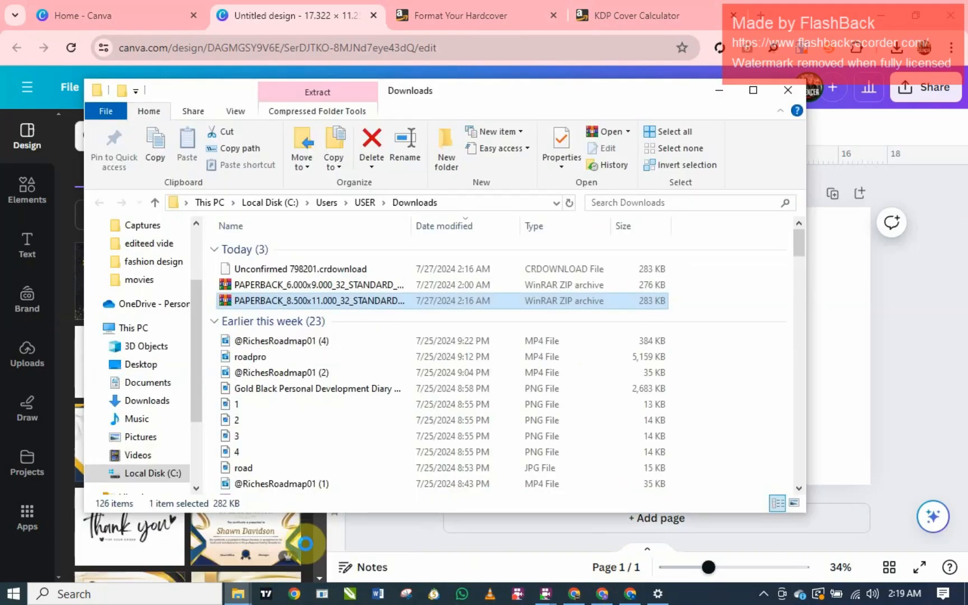
key("F2")
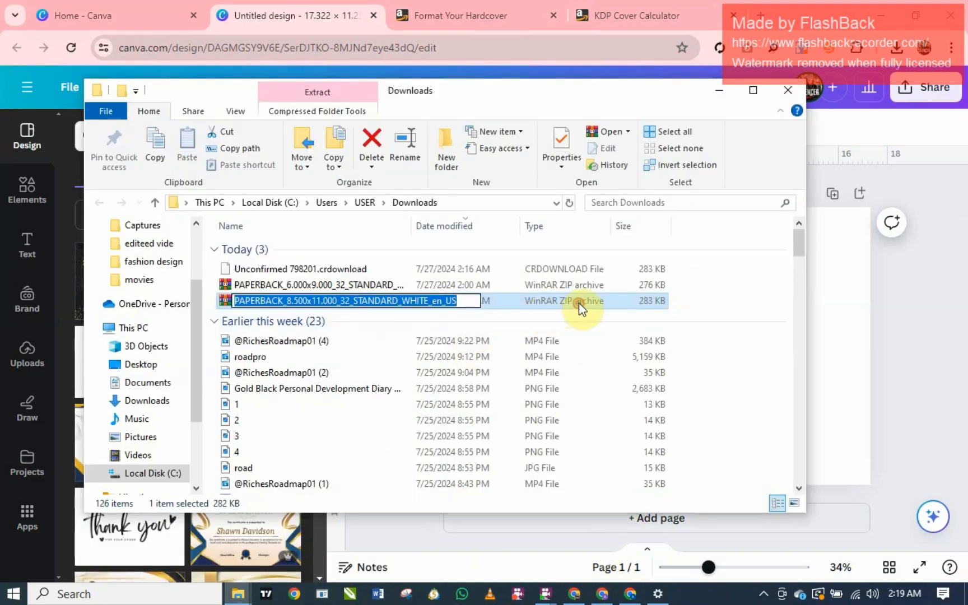
double_click(579, 303)
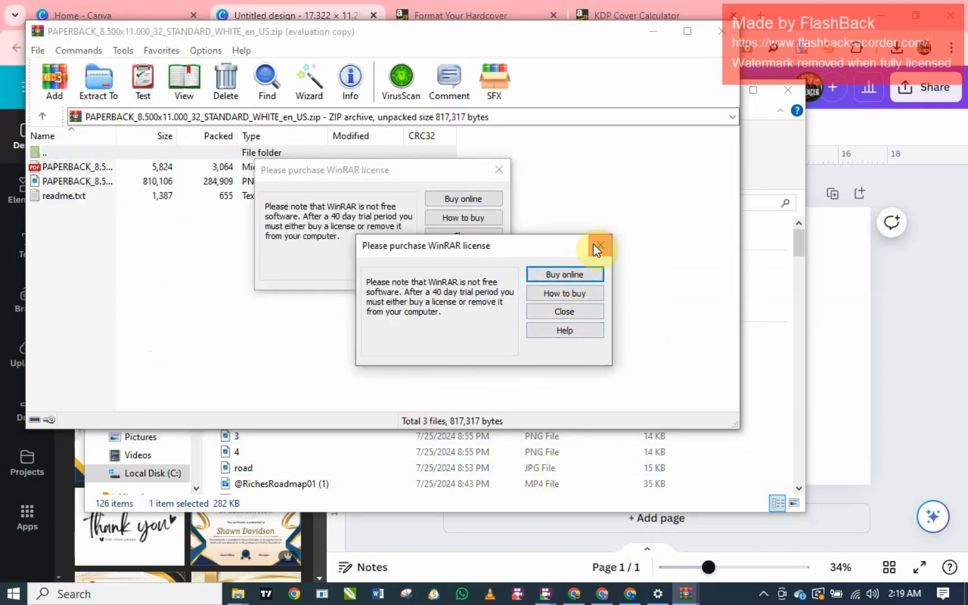
left_click(560, 312)
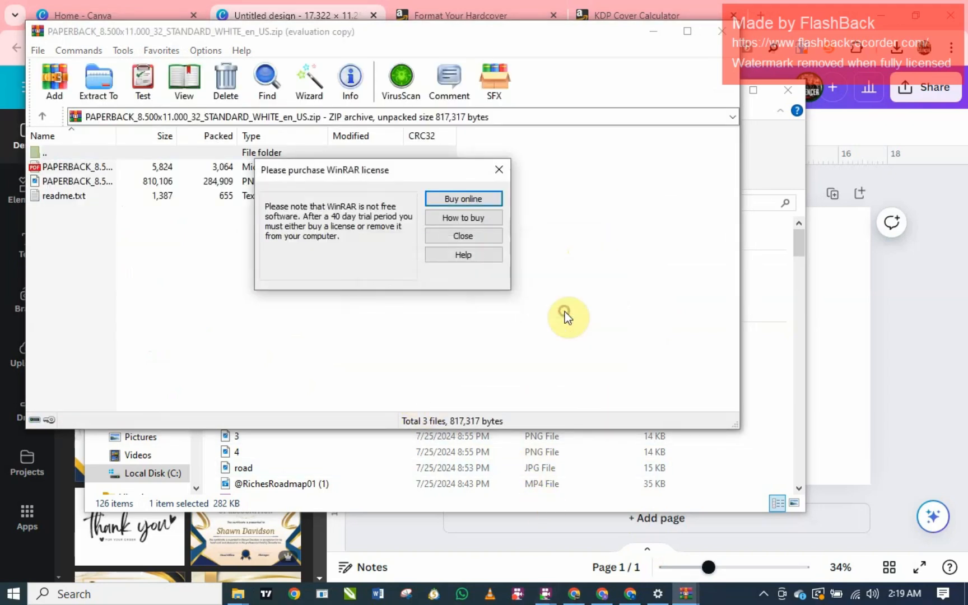
left_click(500, 171)
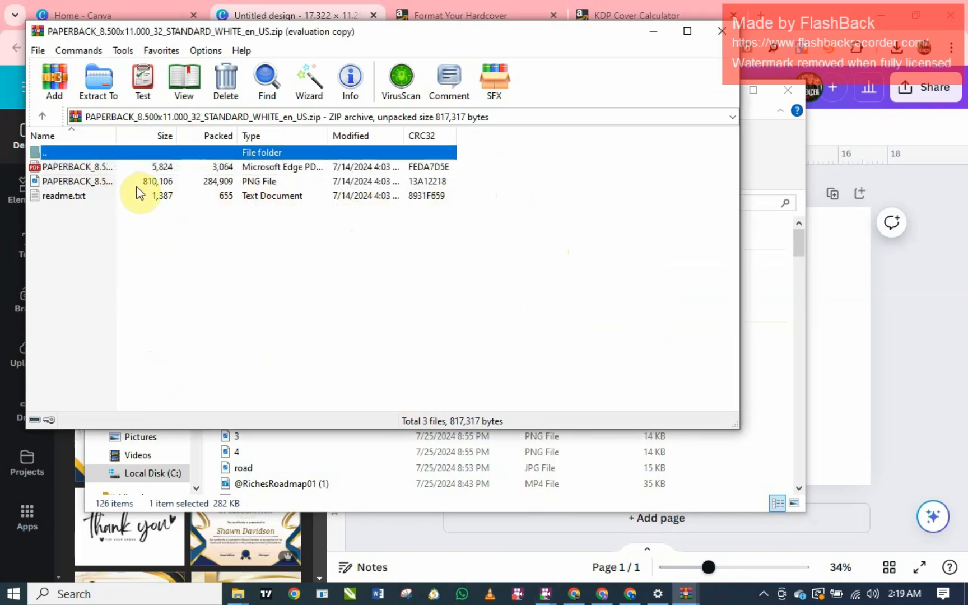
Preview the archive's PNG cover template in Photos, close it, and look over the operations available for the file.
left_click(99, 181)
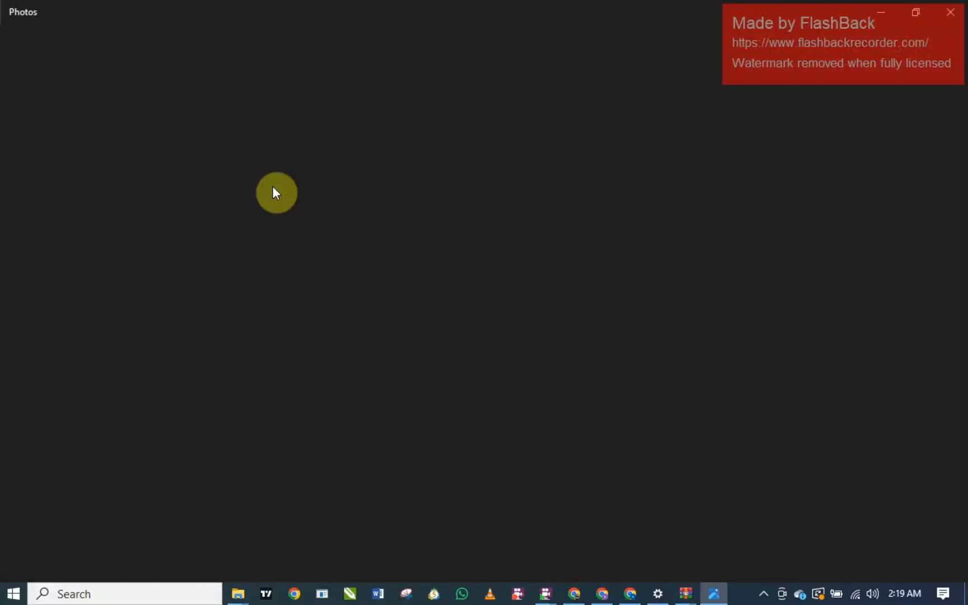
left_click(948, 20)
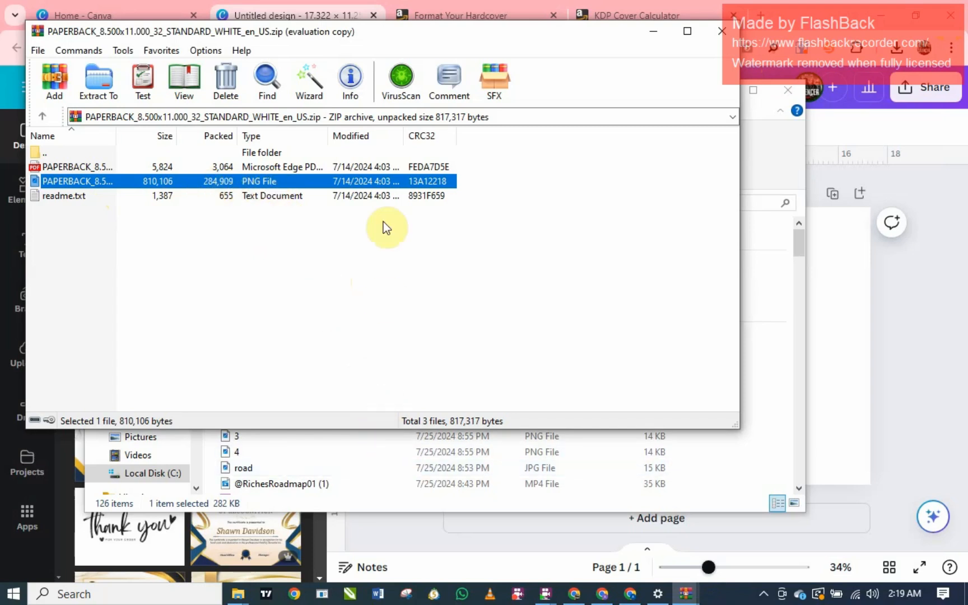
right_click(379, 179)
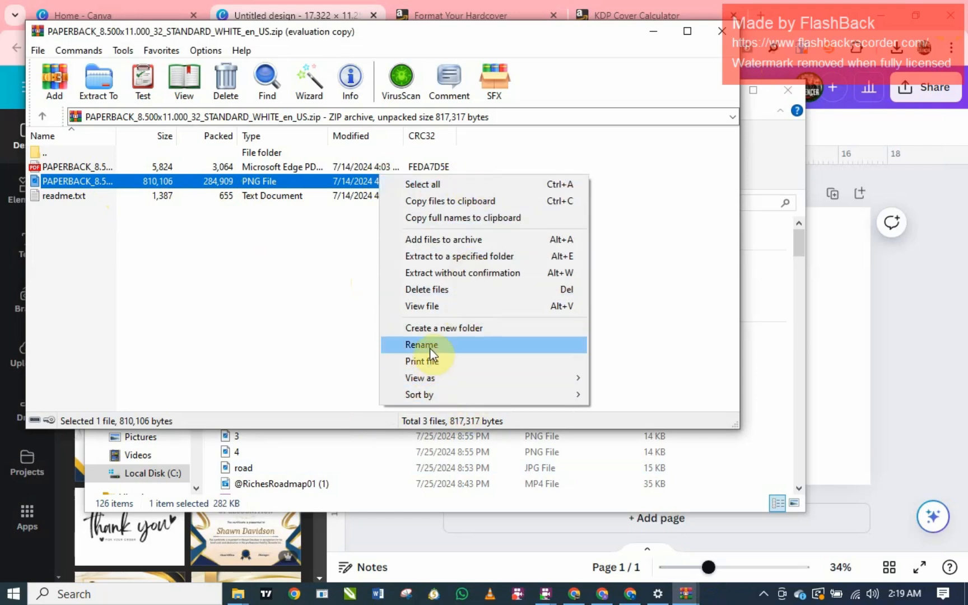
left_click(341, 274)
Look through the Downloads folder in File Explorer and return to the blank Canva design.
left_click(241, 595)
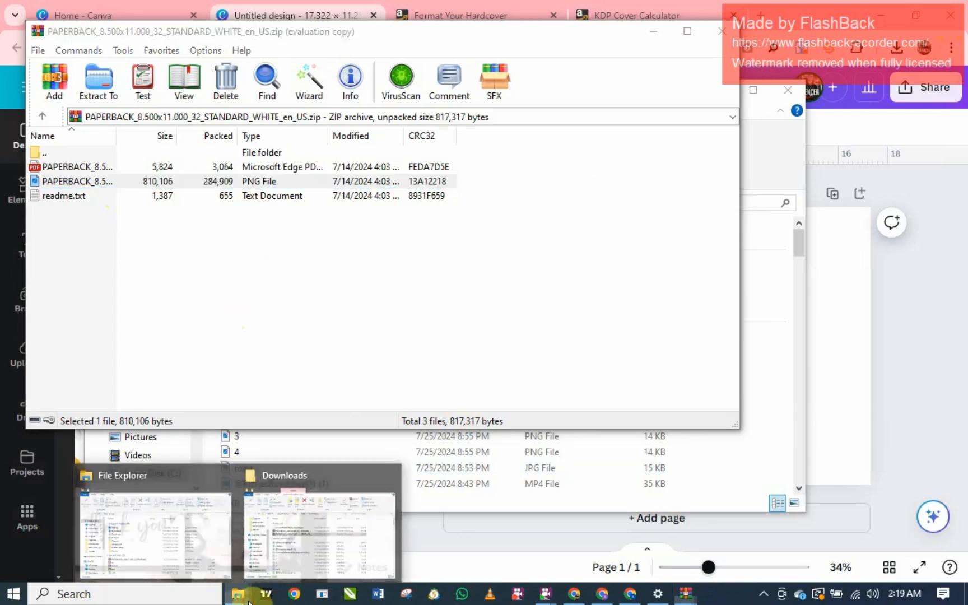
left_click(214, 552)
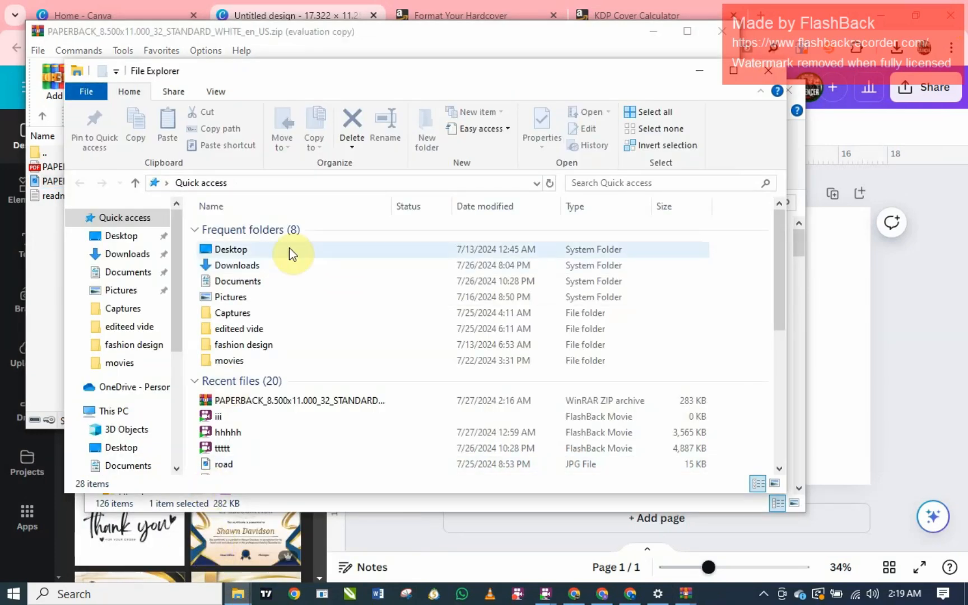
left_click(145, 255)
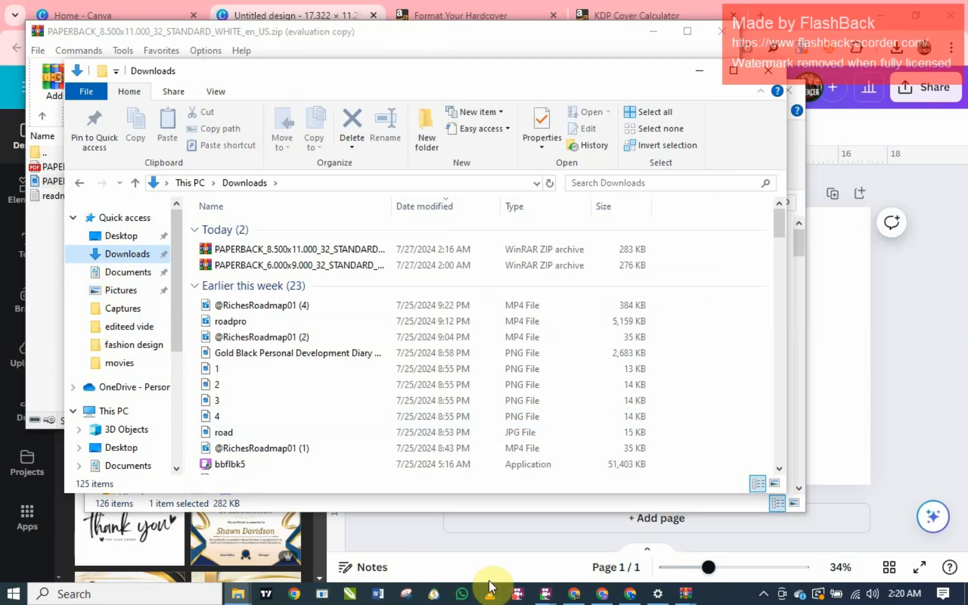
left_click(535, 561)
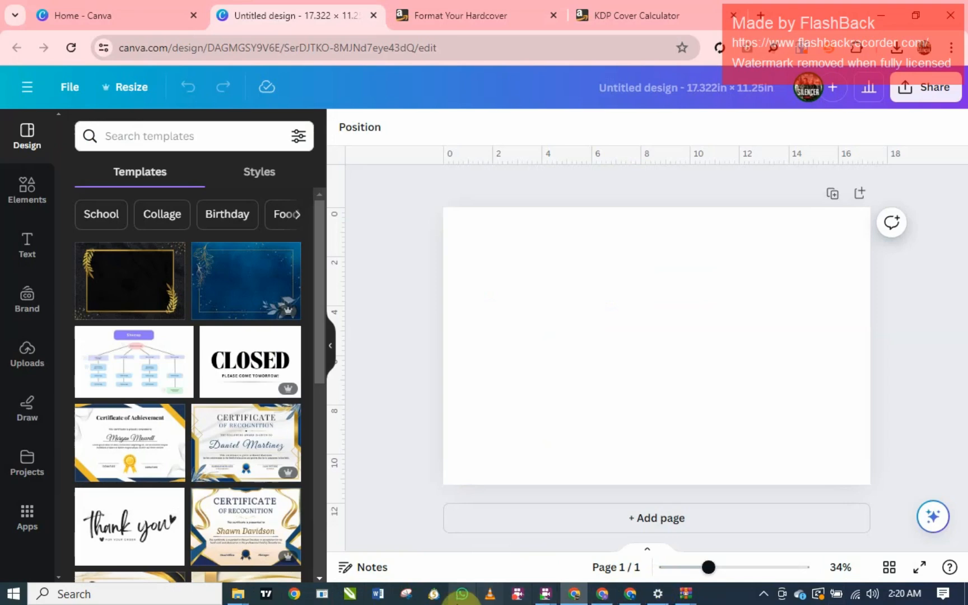
Switch back to the open WinRAR archive and copy its PNG cover template file to the clipboard.
mouse_move(676, 590)
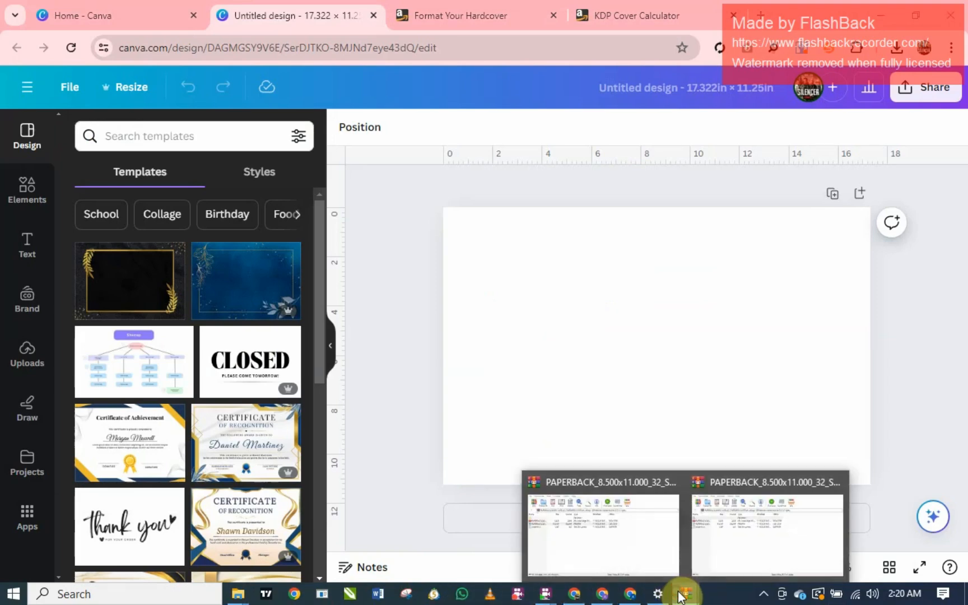
left_click(657, 563)
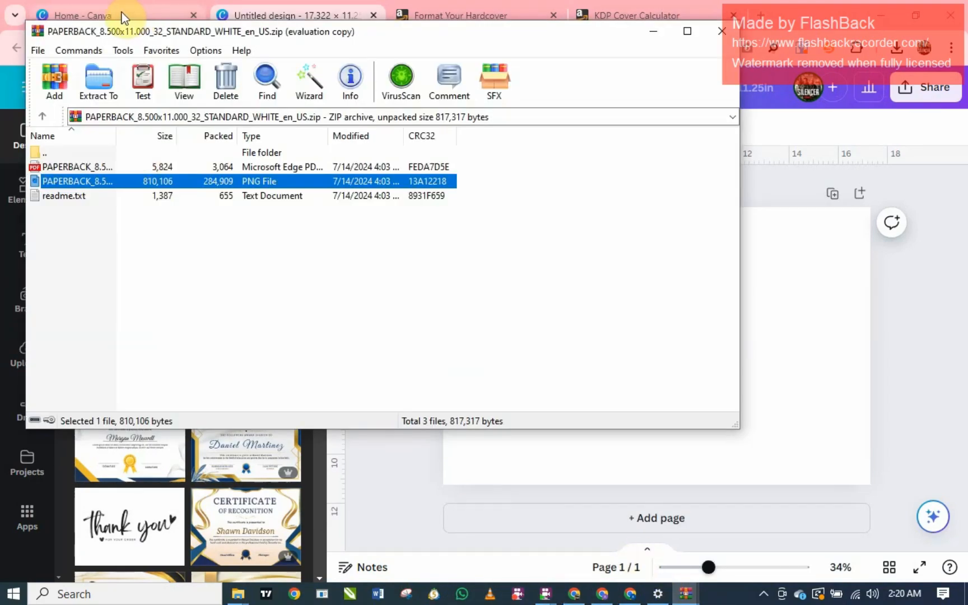
right_click(239, 181)
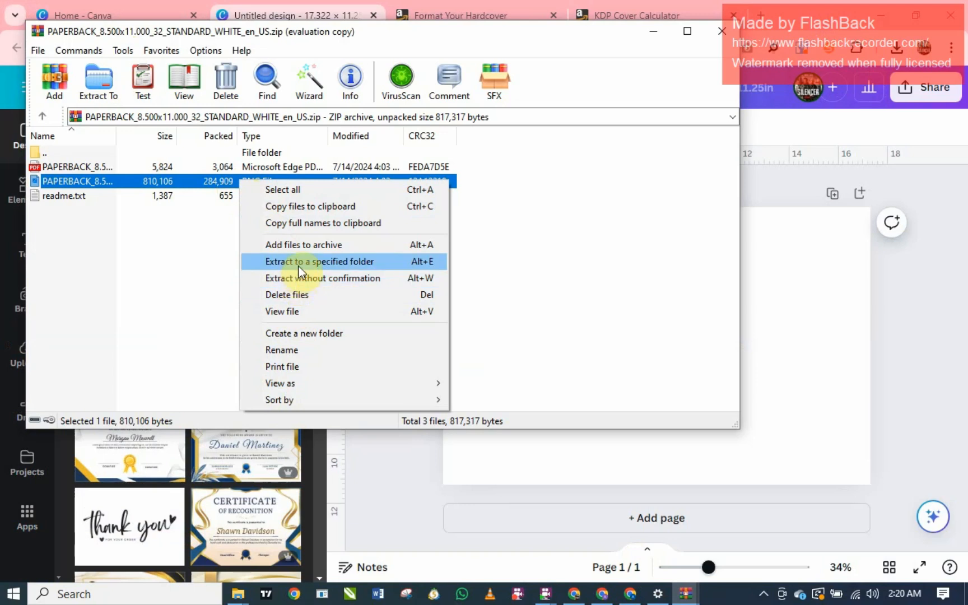
left_click(302, 211)
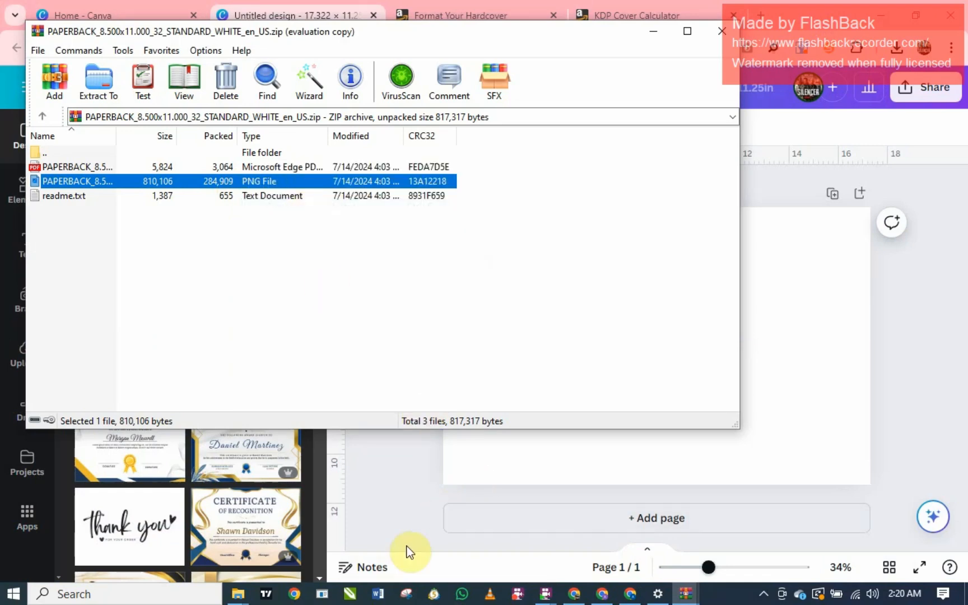
Paste the copied PNG cover template into the Pictures folder in File Explorer.
mouse_move(239, 595)
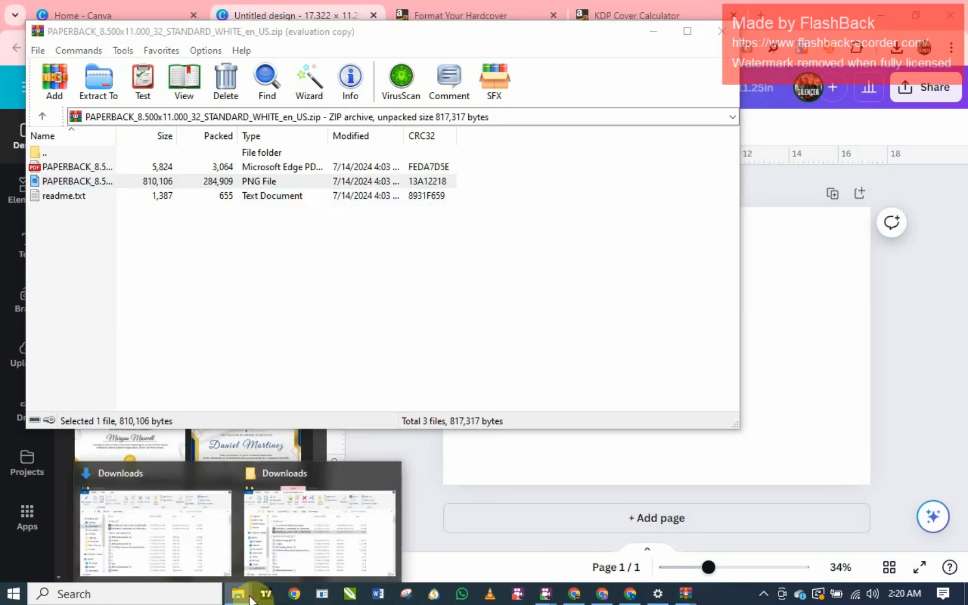
left_click(298, 554)
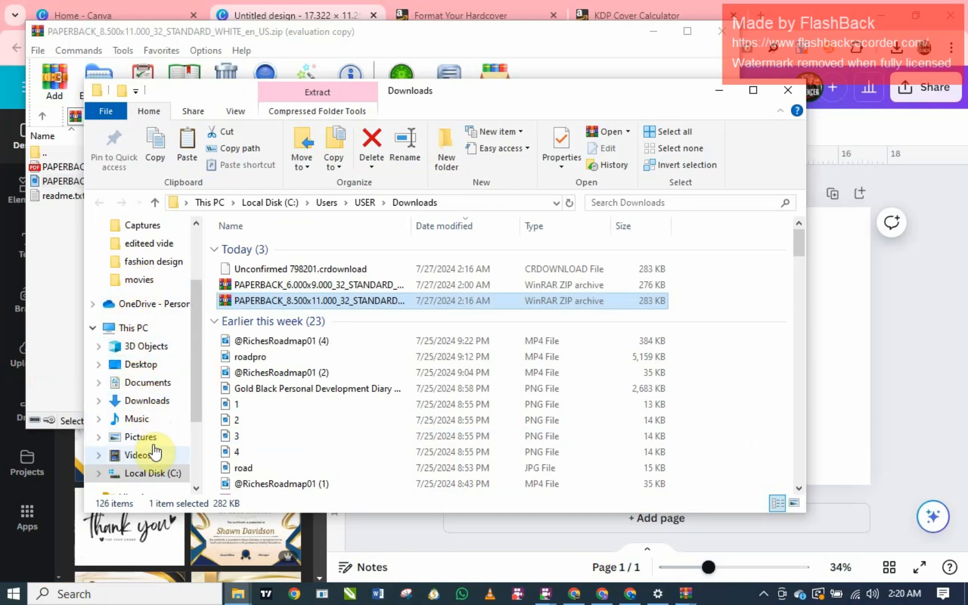
left_click(178, 437)
scroll(369, 409, "down", 10)
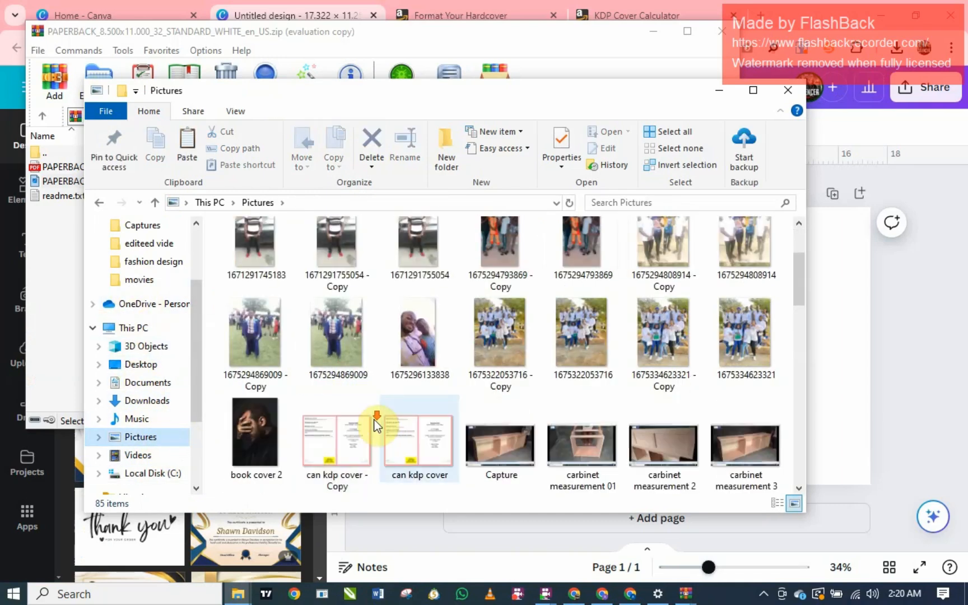
scroll(386, 420, "down", 5)
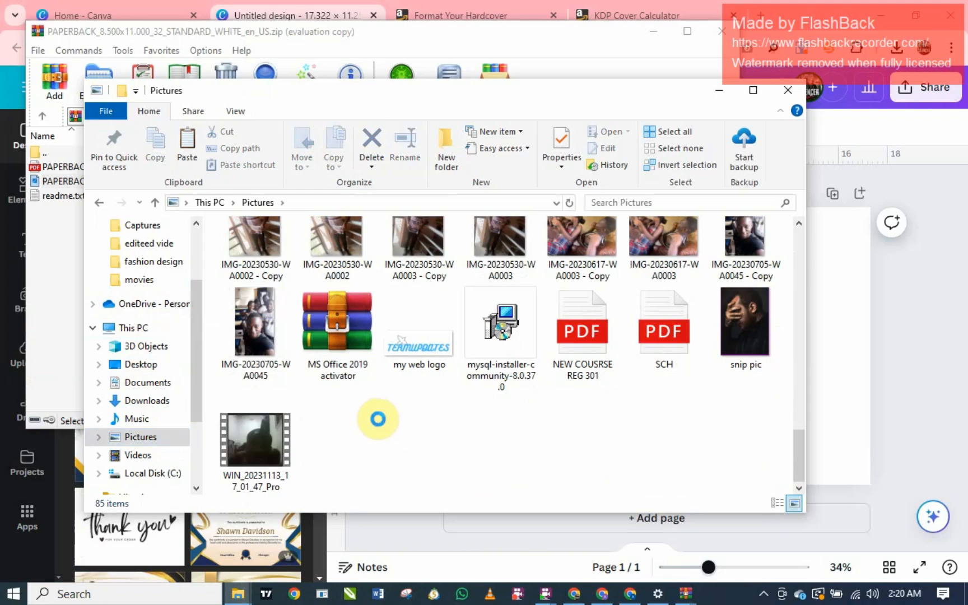
right_click(378, 419)
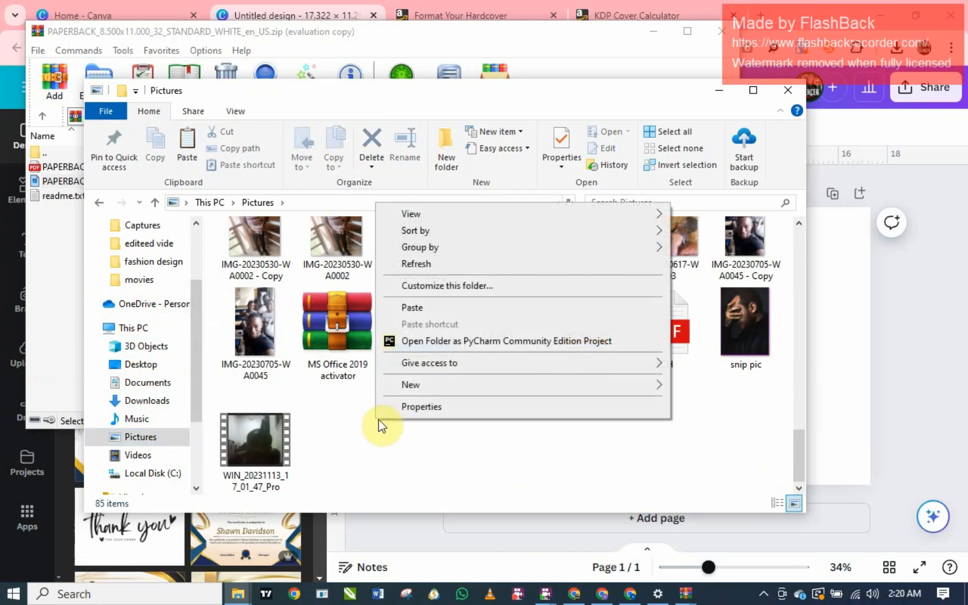
left_click(423, 308)
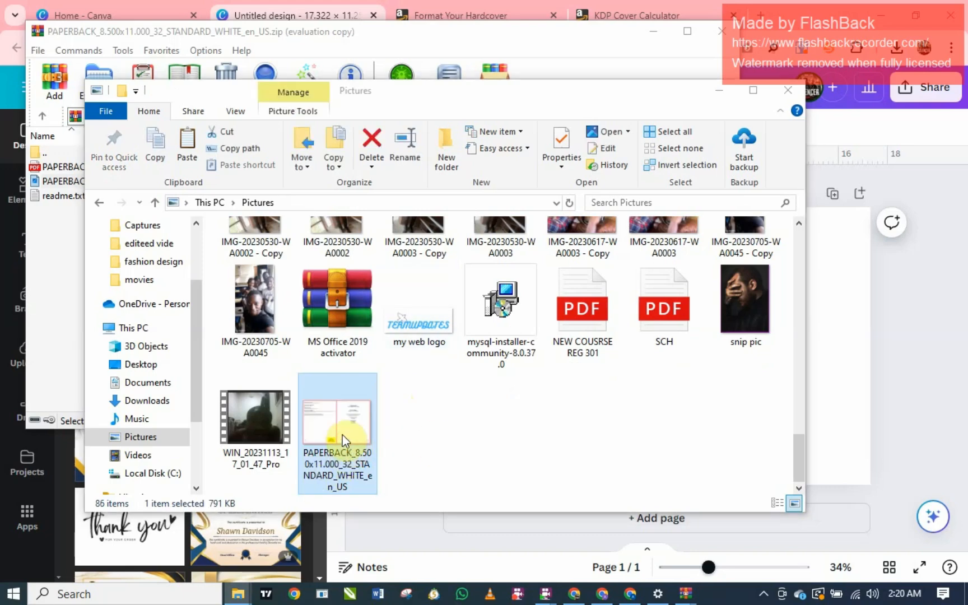
Return to the Canva design and upload the PAPERBACK_8.500x11.000_32_STANDARD_WHITE_en_US PNG from the Pictures library.
left_click(384, 525)
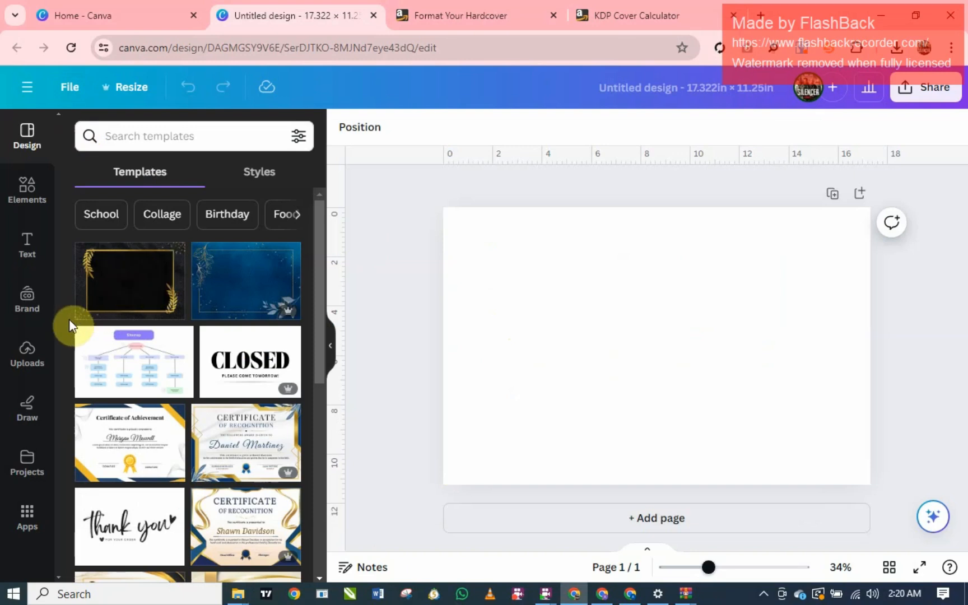
left_click(33, 367)
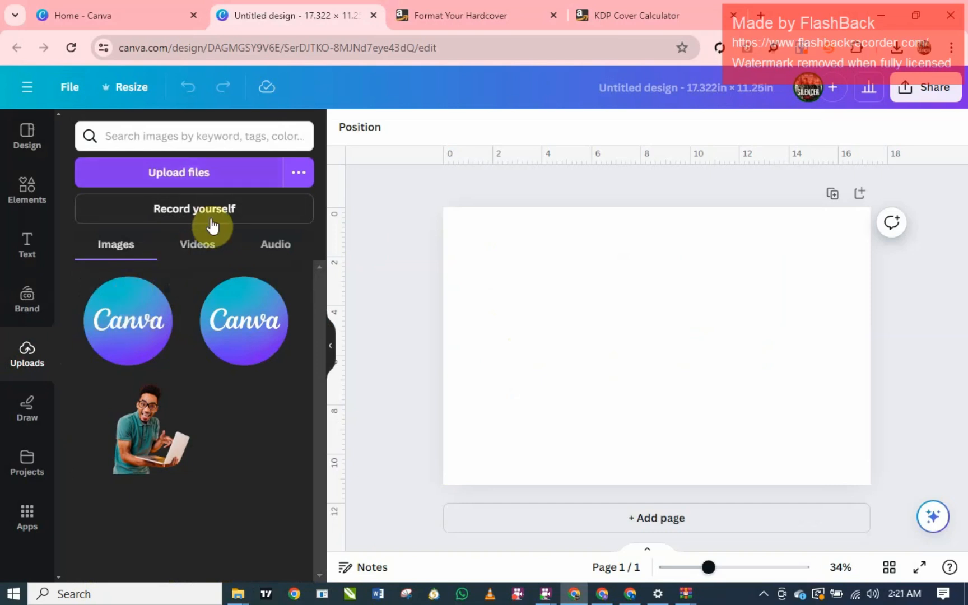
left_click(219, 176)
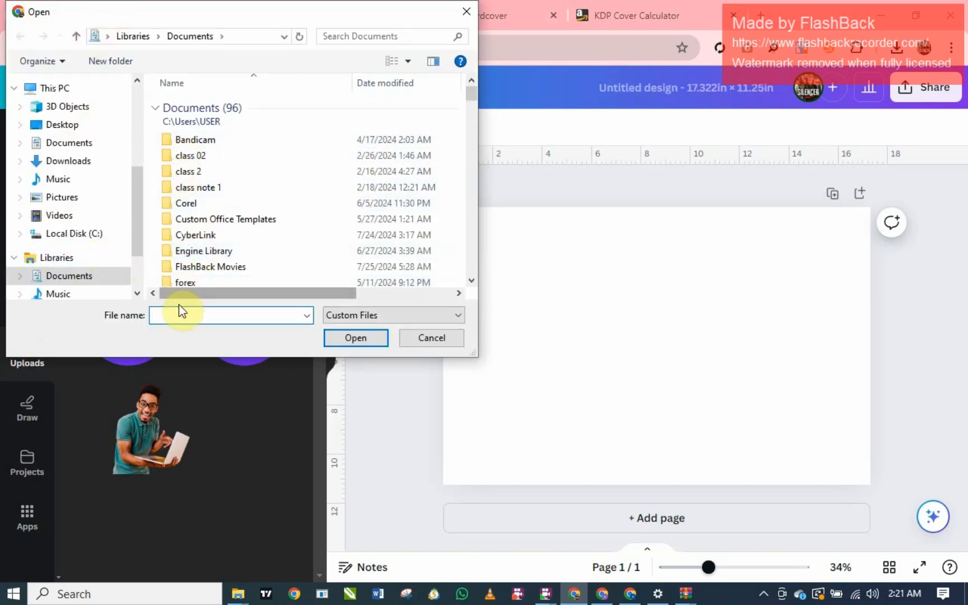
scroll(111, 265, "down", 1)
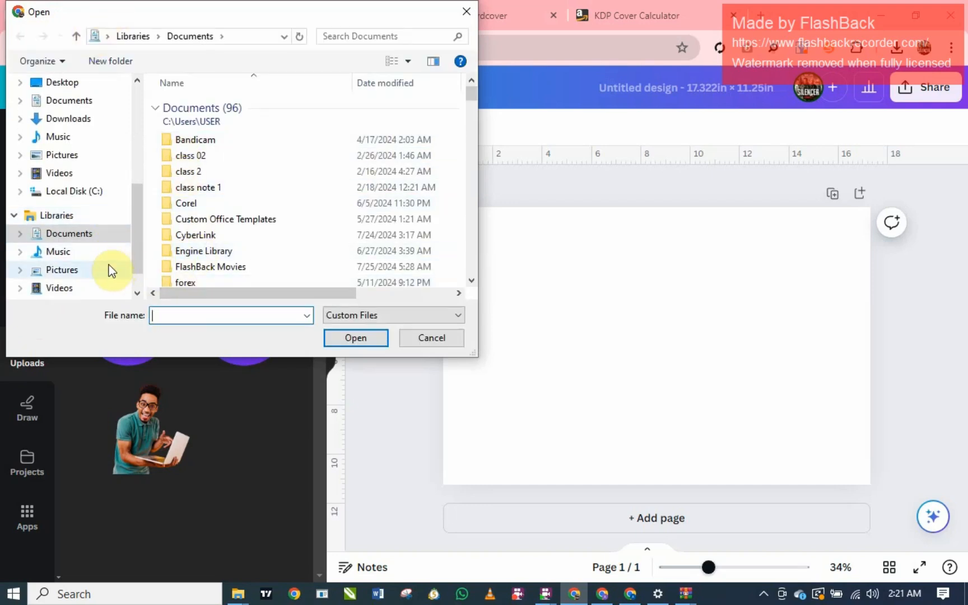
left_click(108, 267)
scroll(251, 260, "down", 15)
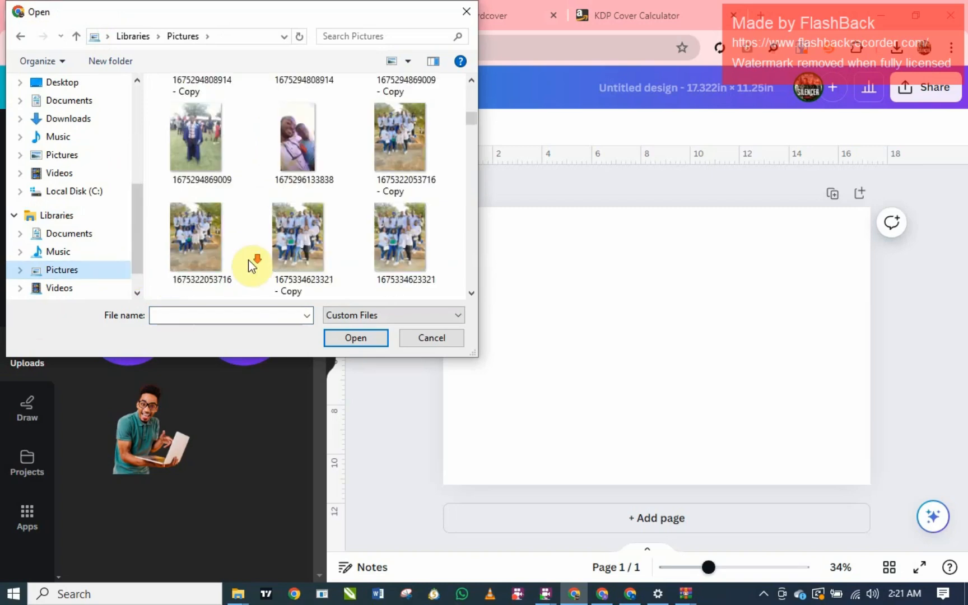
scroll(246, 262, "down", 16)
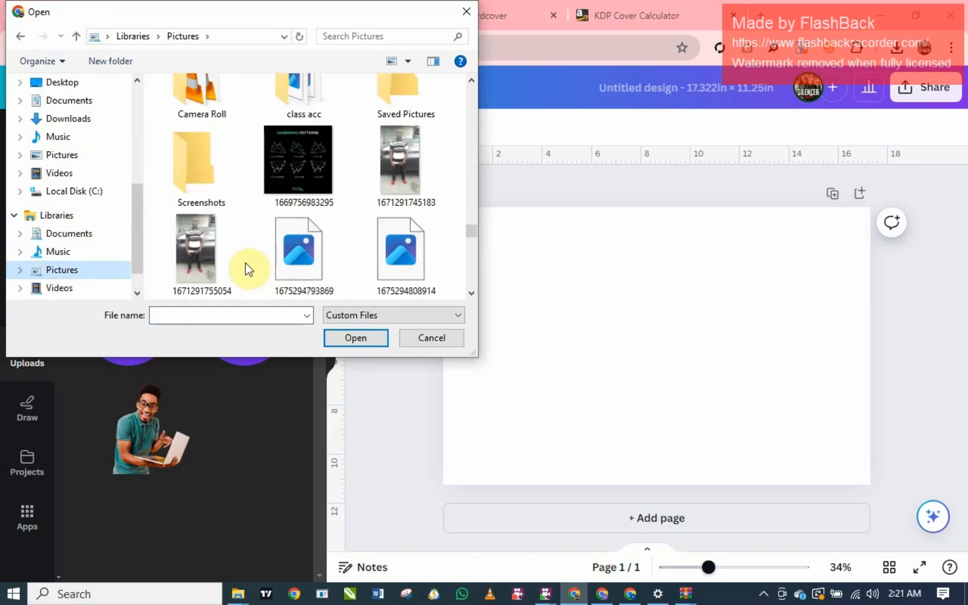
scroll(245, 263, "down", 5)
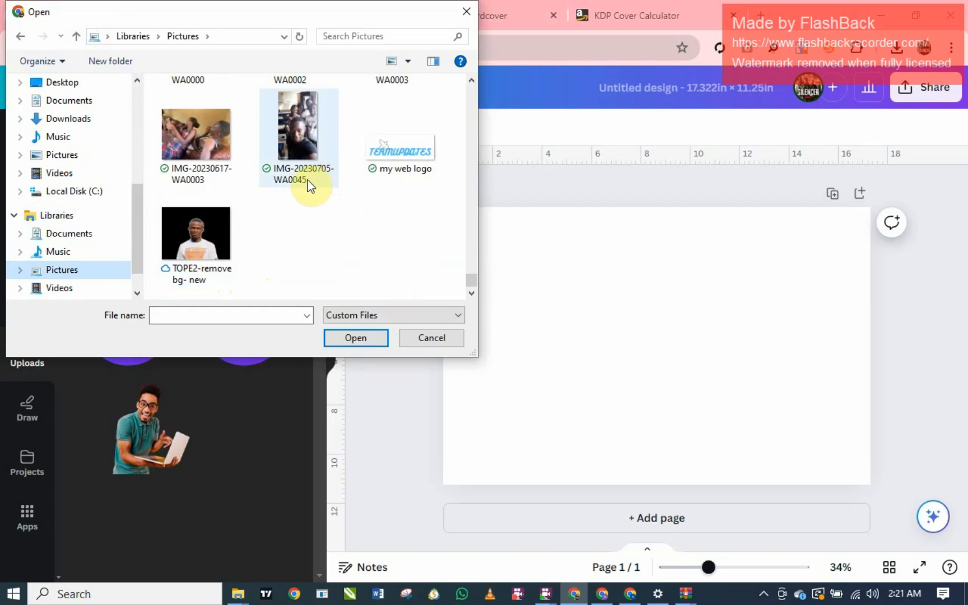
scroll(267, 249, "up", 2)
scroll(267, 249, "down", 2)
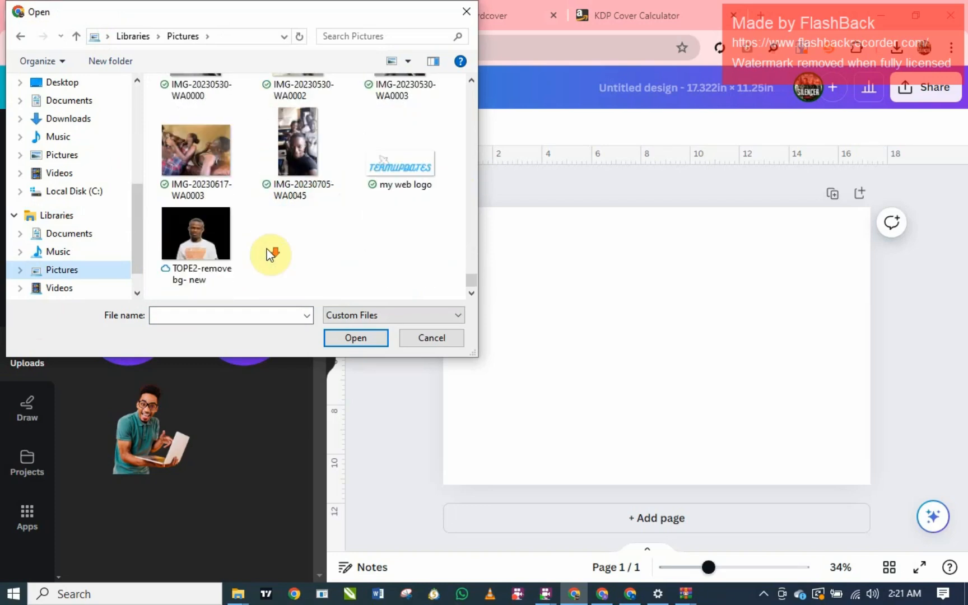
scroll(315, 272, "up", 3)
scroll(315, 270, "up", 3)
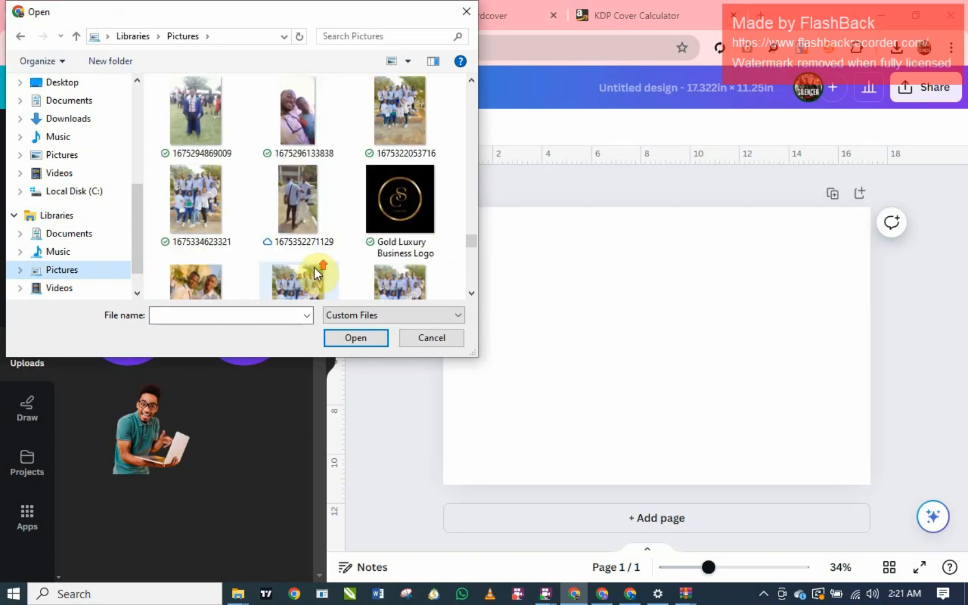
scroll(315, 271, "up", 5)
scroll(317, 267, "down", 3)
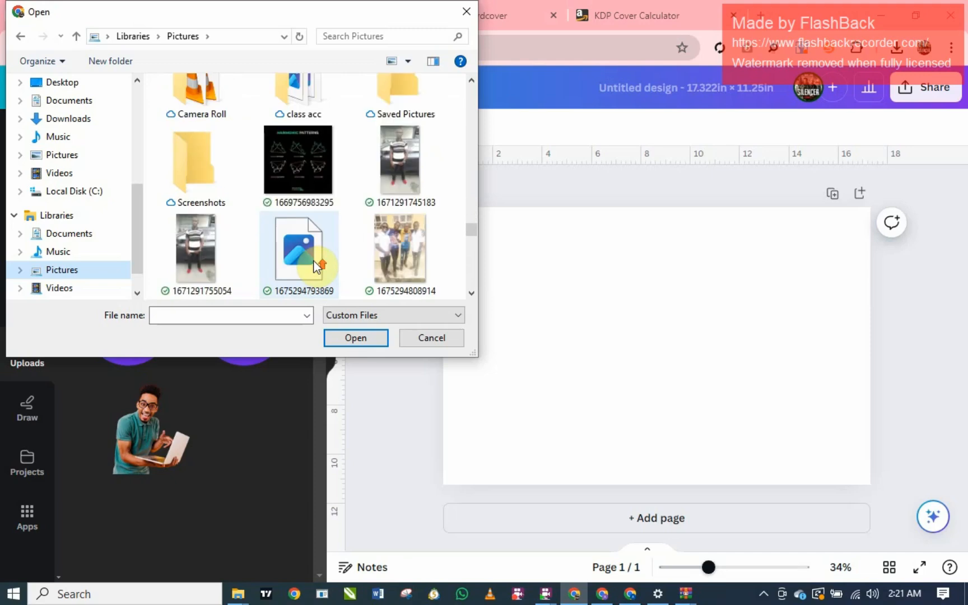
scroll(318, 267, "up", 5)
scroll(315, 266, "up", 10)
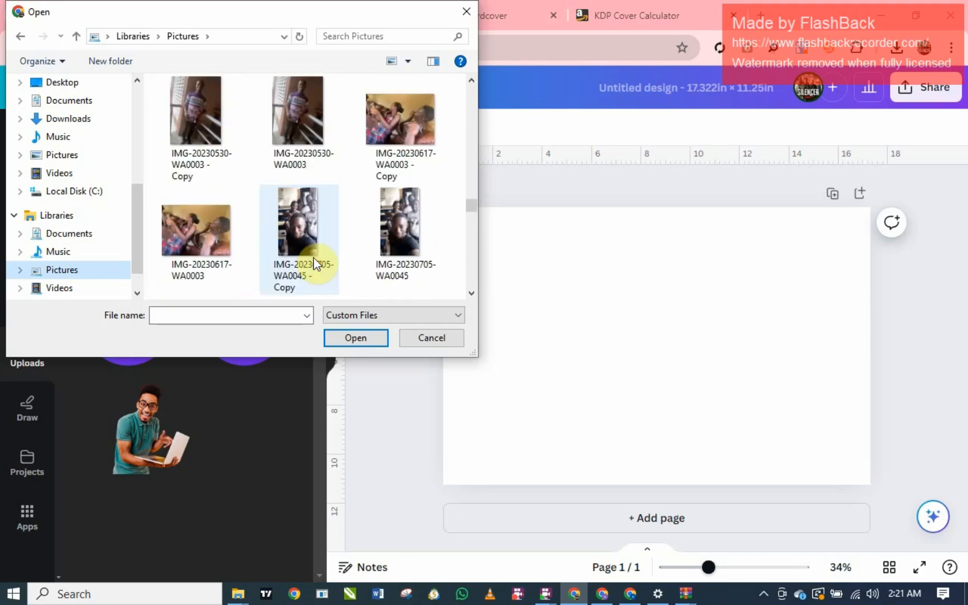
scroll(311, 222, "up", 15)
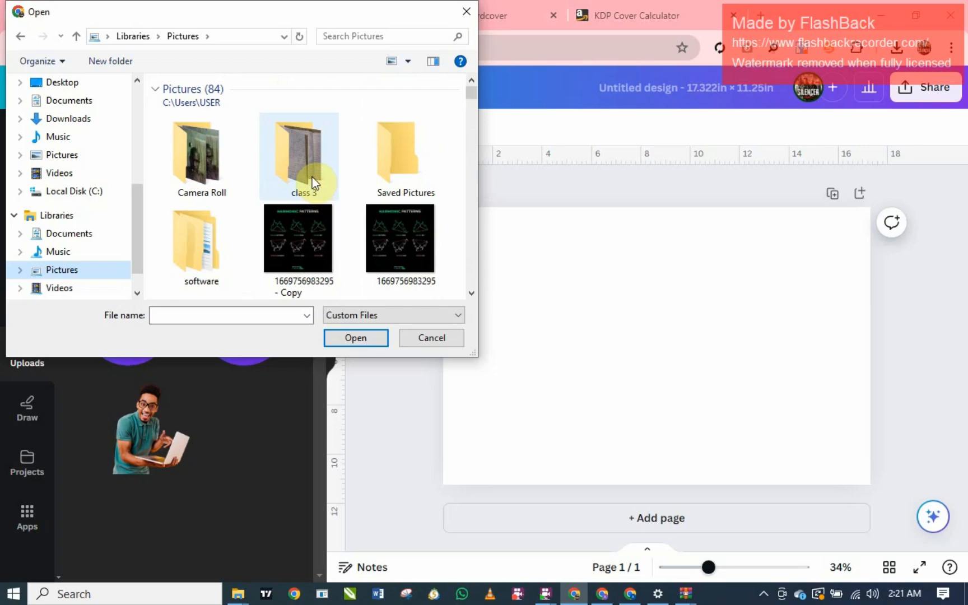
scroll(262, 178, "down", 10)
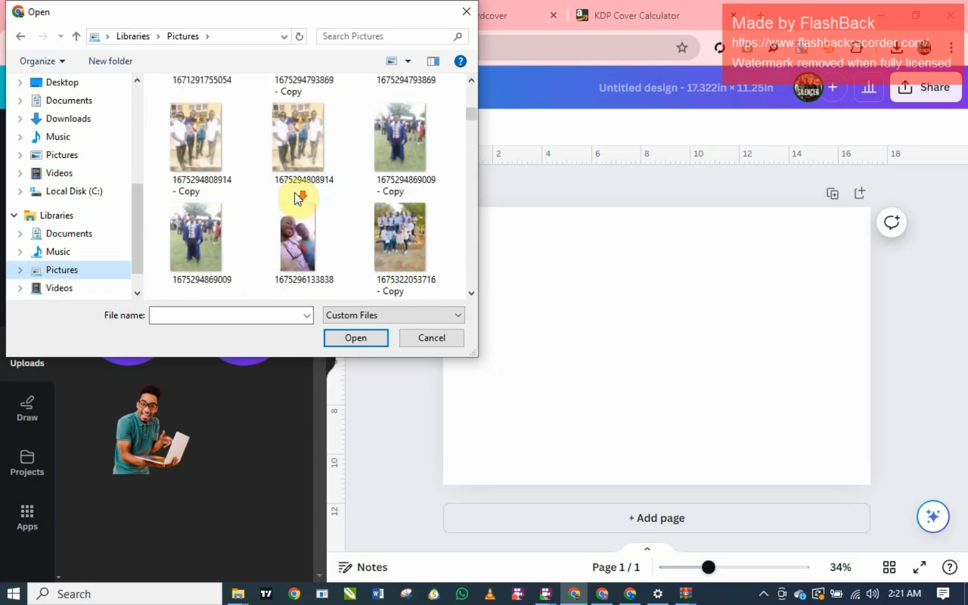
scroll(306, 219, "down", 6)
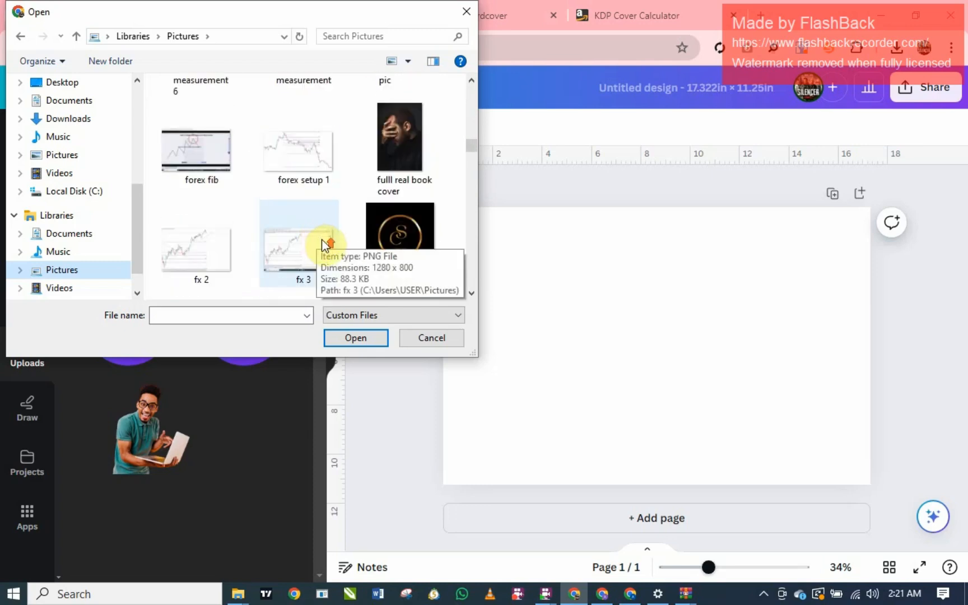
scroll(320, 242, "down", 2)
scroll(322, 241, "down", 5)
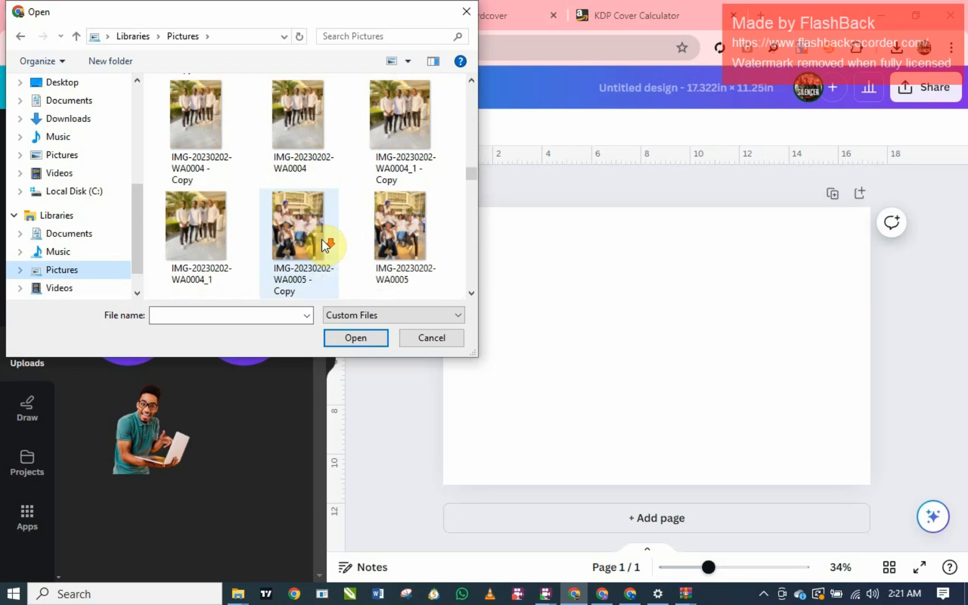
scroll(322, 242, "down", 6)
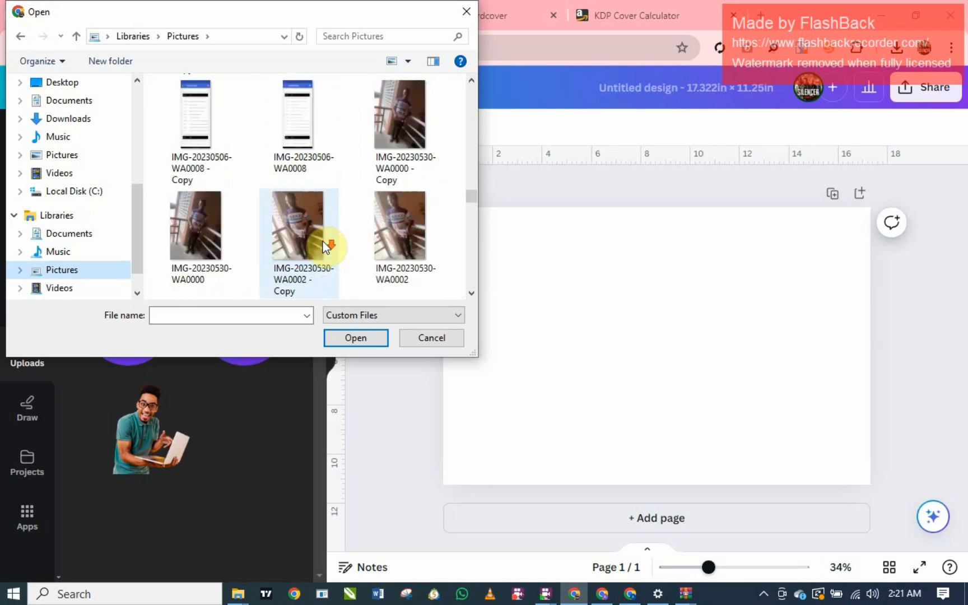
scroll(323, 247, "down", 3)
scroll(323, 247, "down", 2)
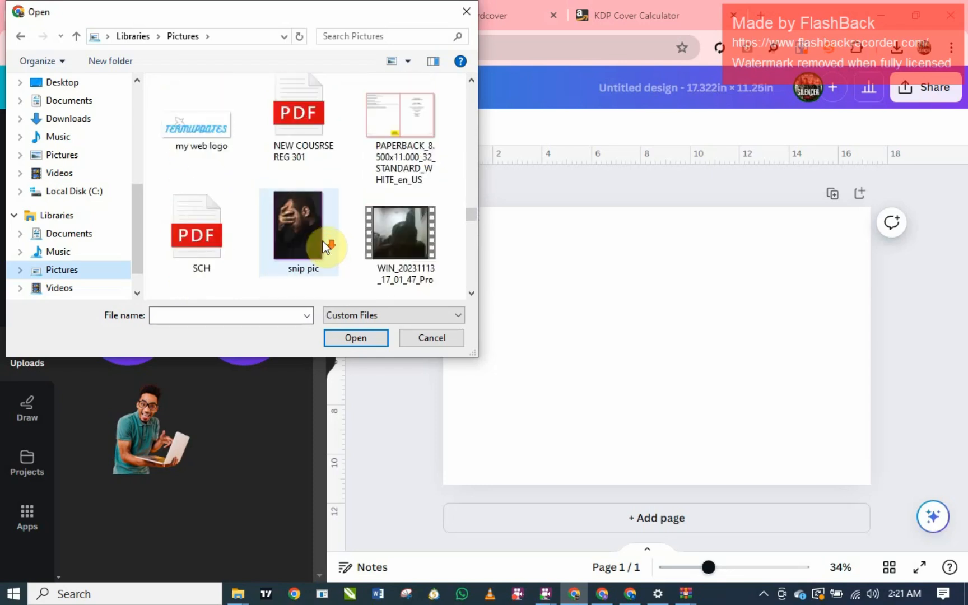
left_click(401, 140)
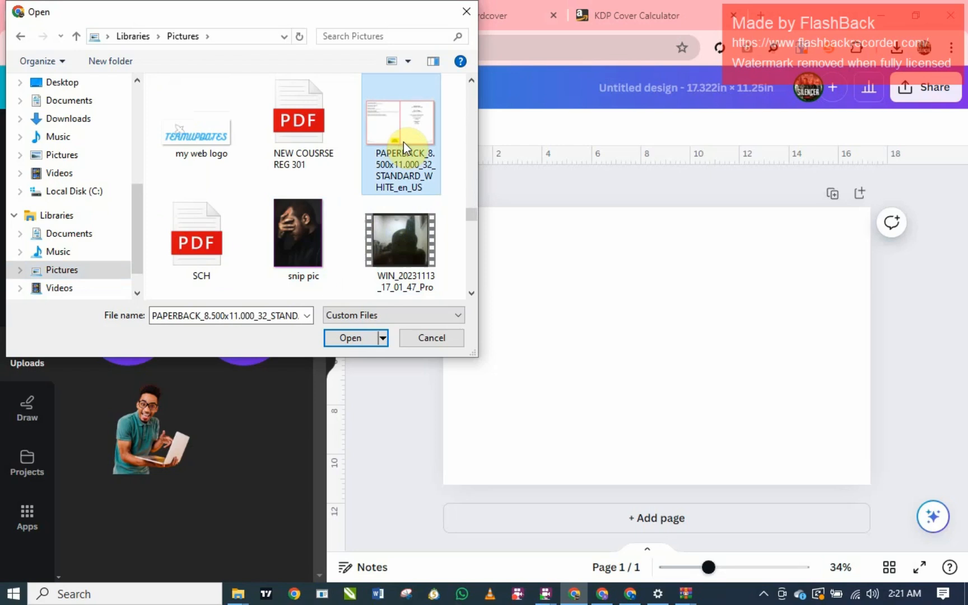
left_click(353, 337)
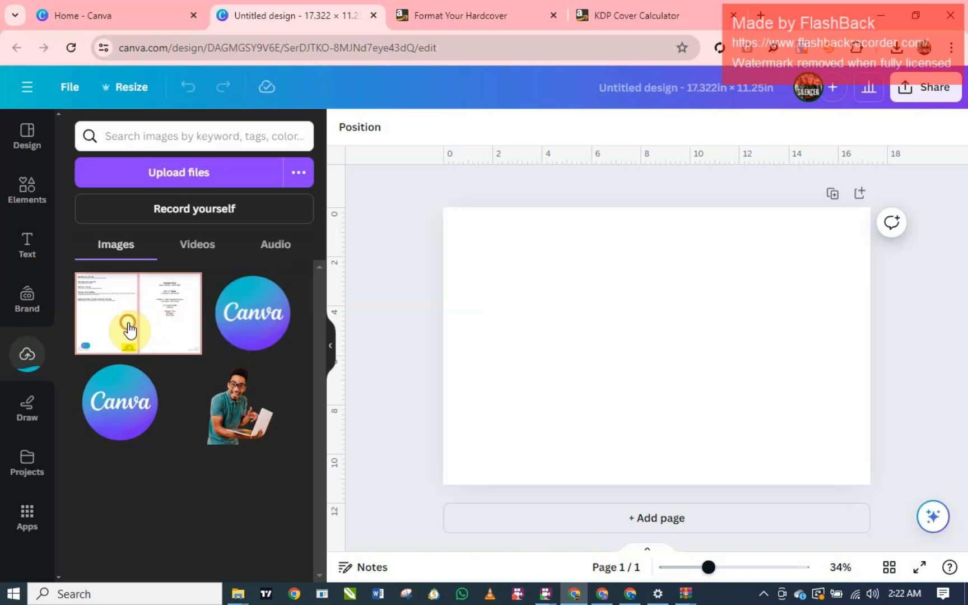
Place the uploaded cover template on the blank page and stretch its four sides to the page edges.
mouse_move(129, 329)
left_mouse_down()
mouse_move(799, 341)
mouse_move(635, 304)
mouse_move(576, 302)
left_mouse_up()
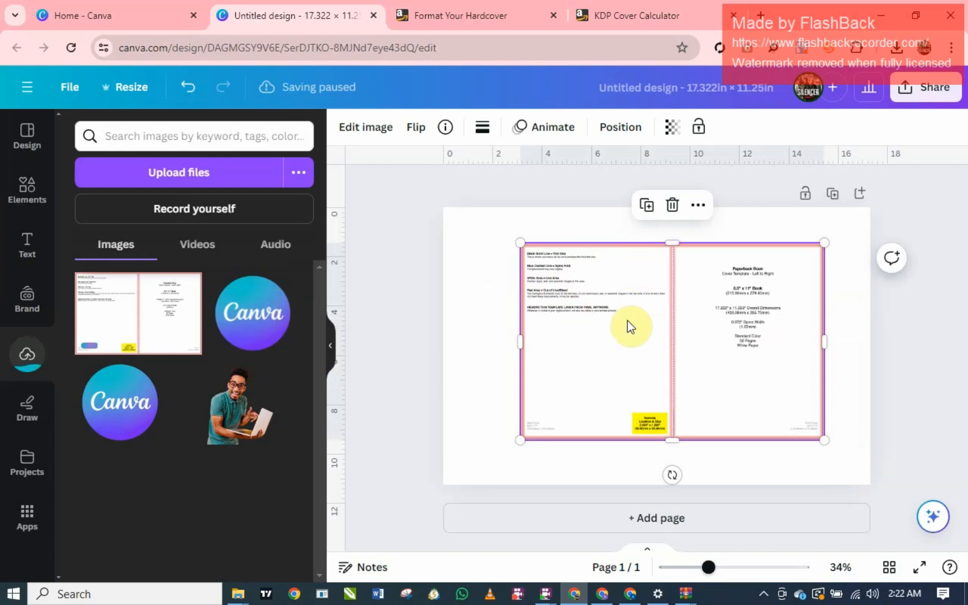
mouse_move(610, 342)
left_mouse_down()
mouse_move(598, 338)
mouse_move(600, 327)
left_mouse_up()
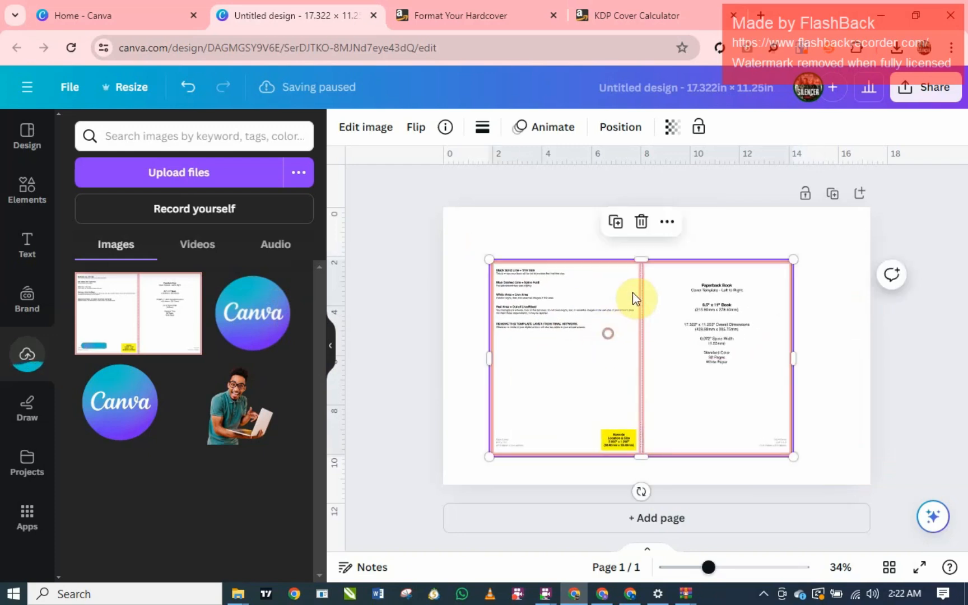
left_click_drag(642, 260, 648, 211)
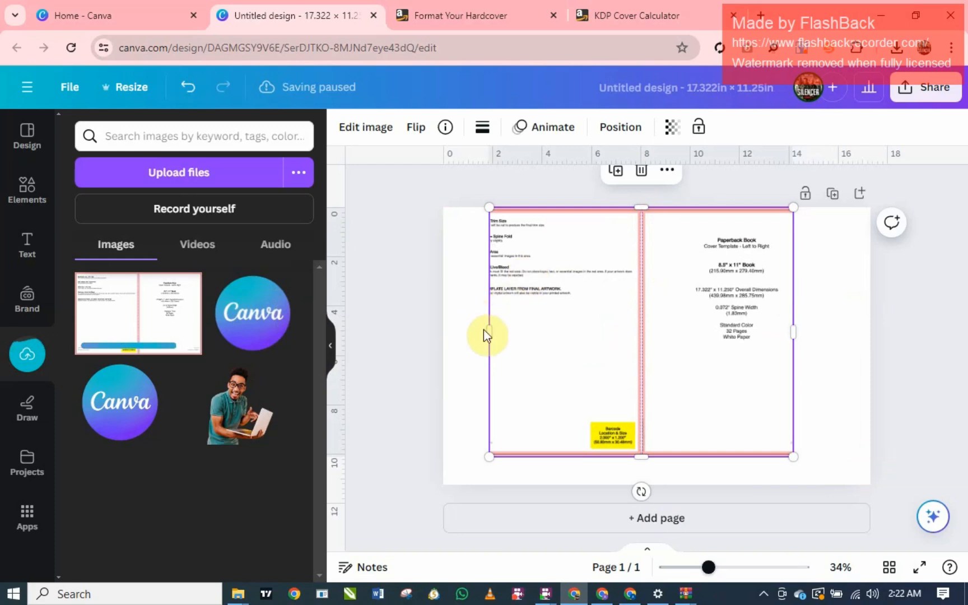
left_click_drag(488, 332, 445, 330)
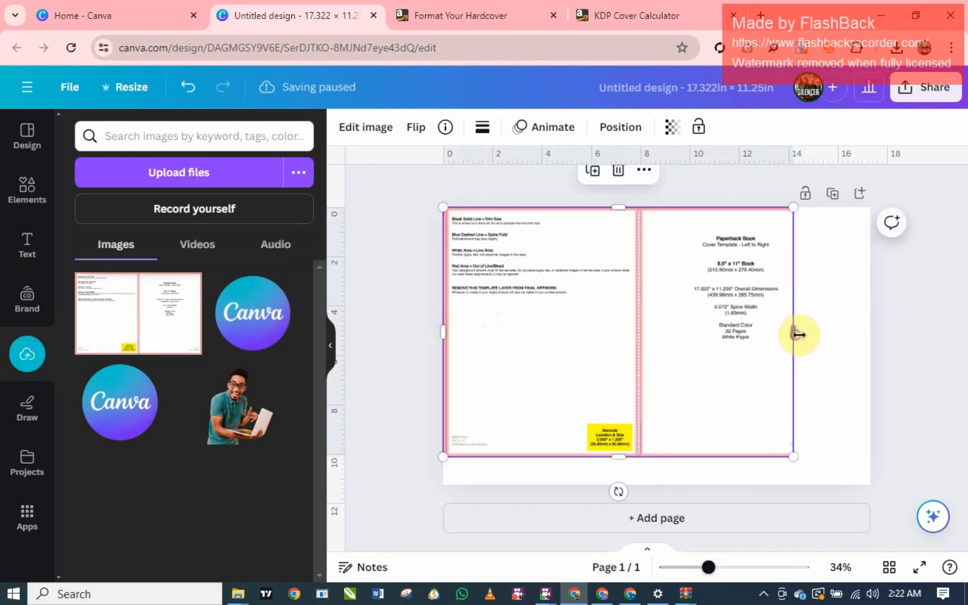
left_click_drag(793, 332, 870, 341)
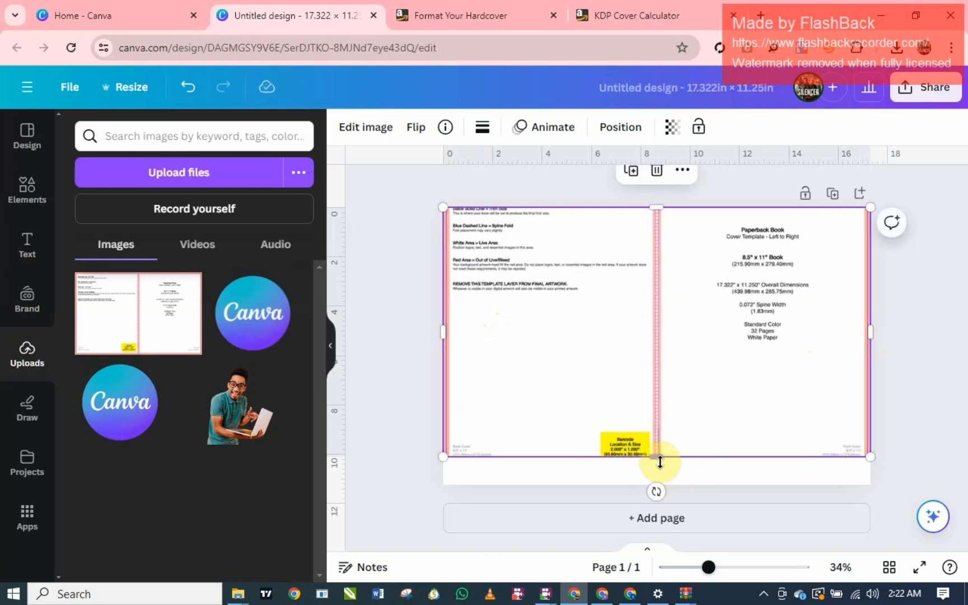
left_click_drag(658, 459, 663, 484)
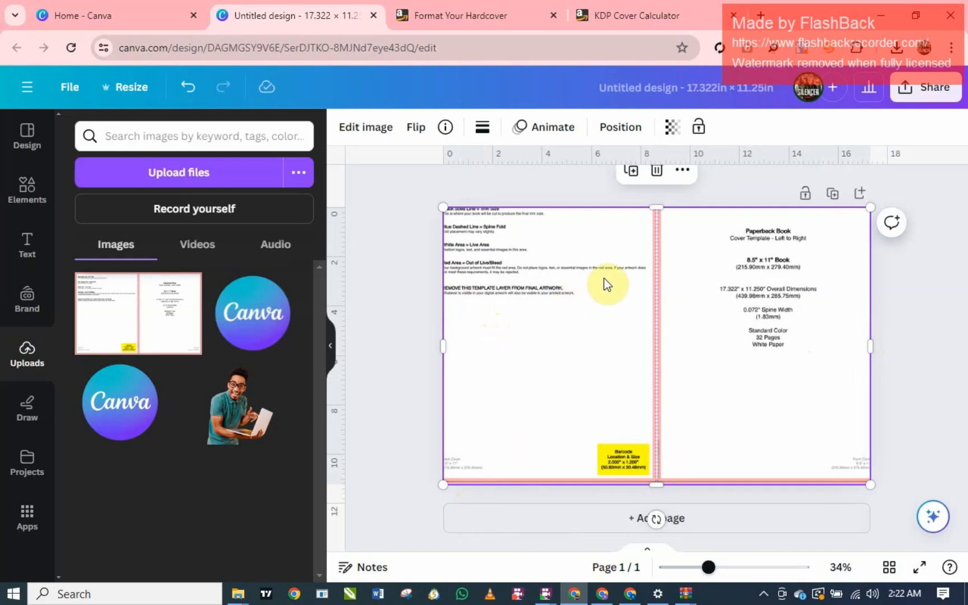
left_click(428, 373)
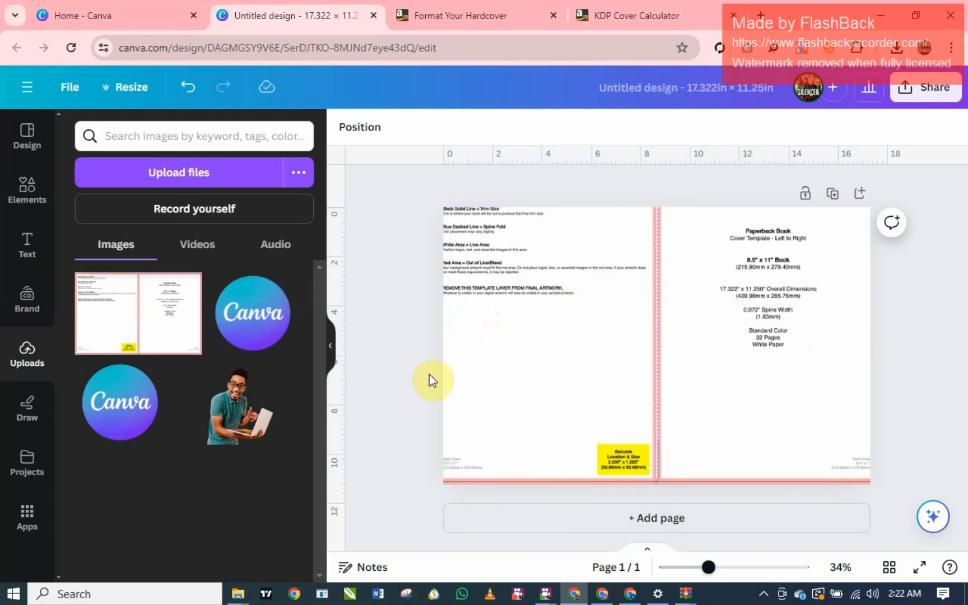
Select the template on the page and look over its cover panels, printed dimensions, spine and barcode area.
left_click(522, 332)
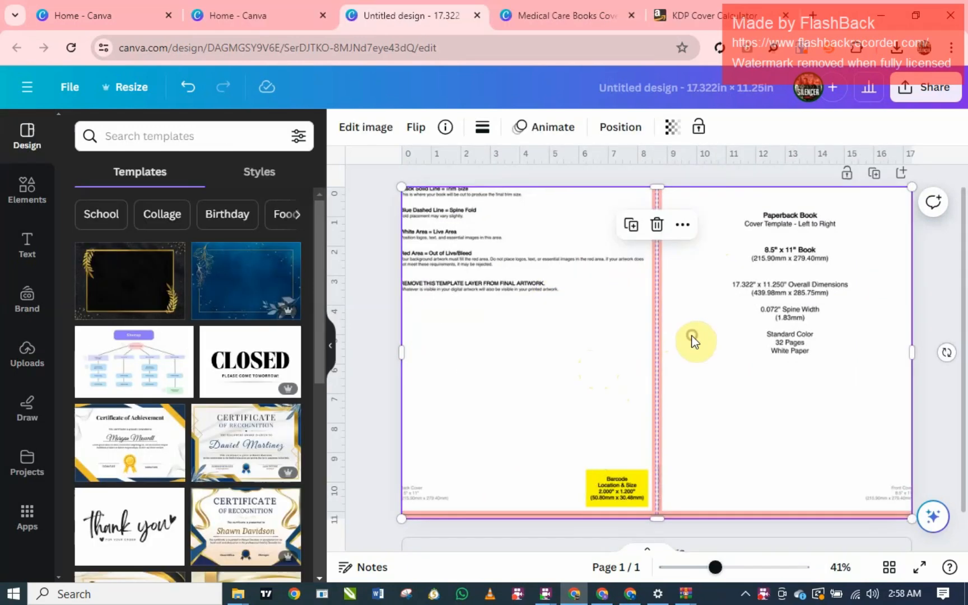
scroll(666, 331, "down", 1)
scroll(519, 342, "up", 1)
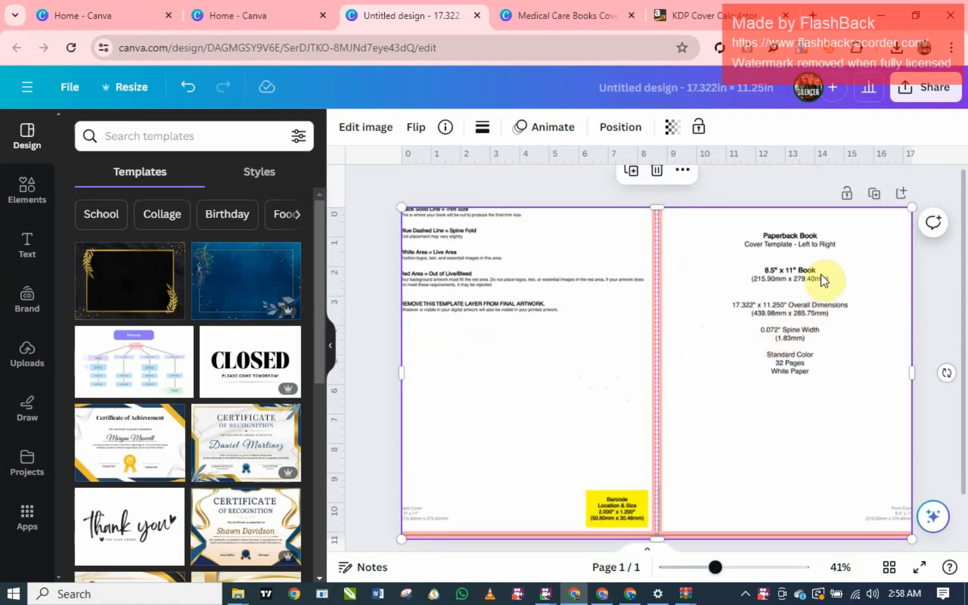
scroll(615, 427, "down", 1)
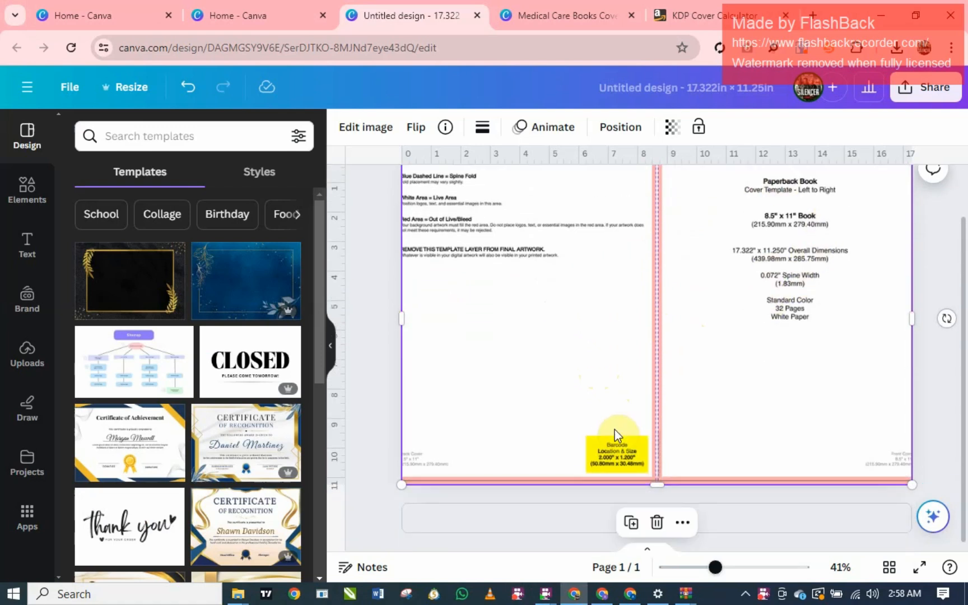
Place the uploaded Hide and Seek cover image on the template's front cover half and enlarge it to fill that half.
scroll(719, 395, "up", 1)
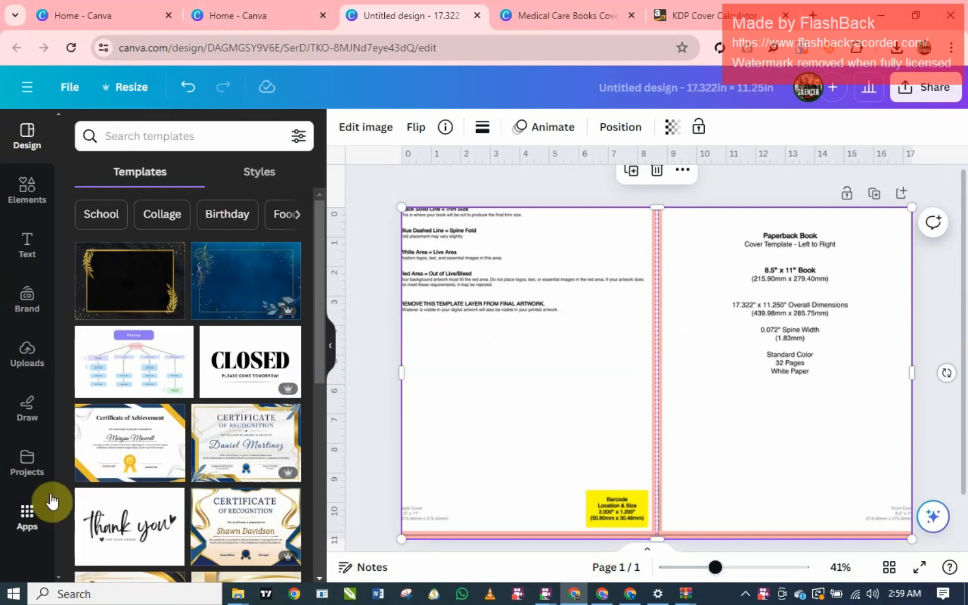
left_click(28, 354)
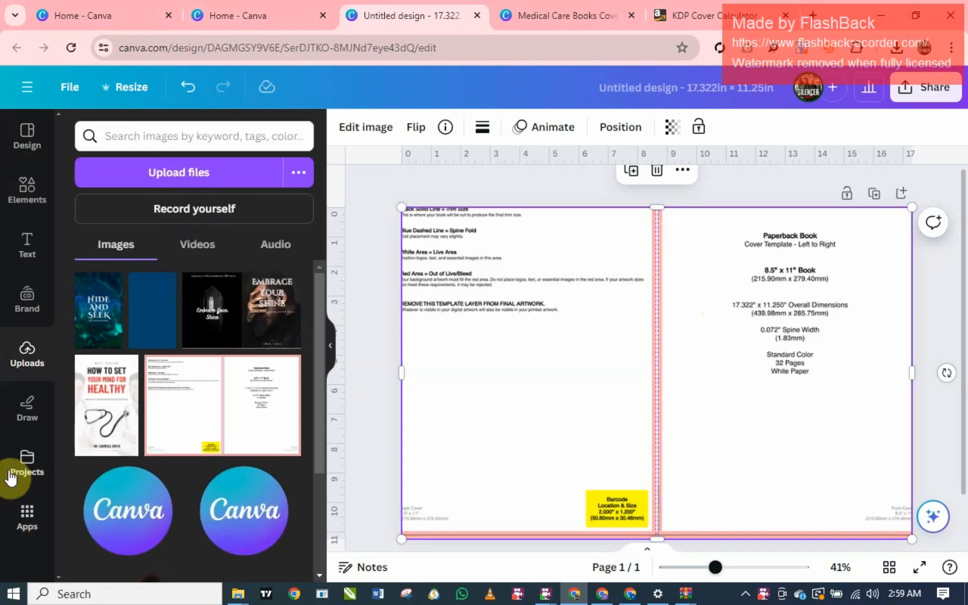
scroll(216, 372, "down", 2)
scroll(216, 372, "up", 2)
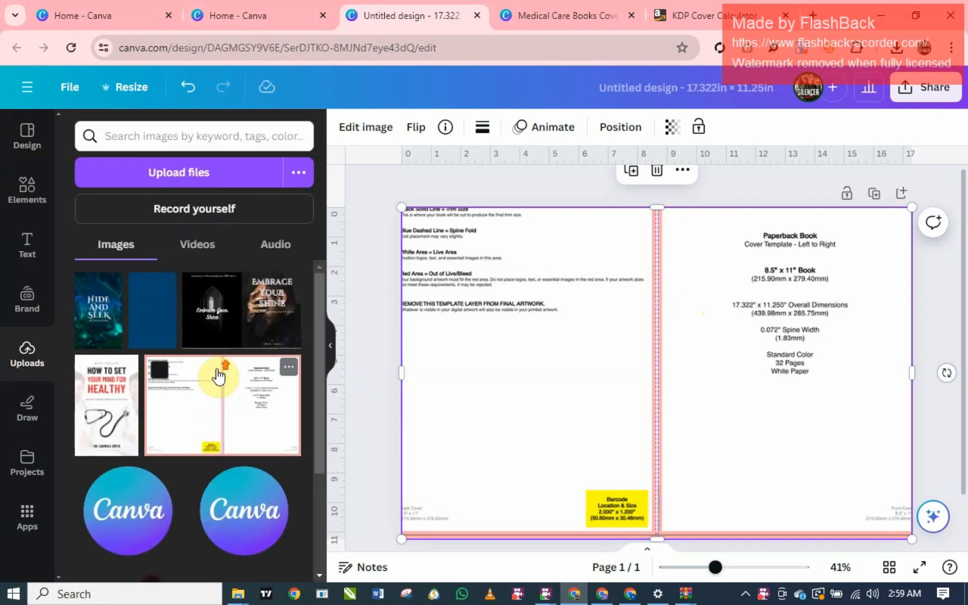
left_click_drag(104, 322, 691, 280)
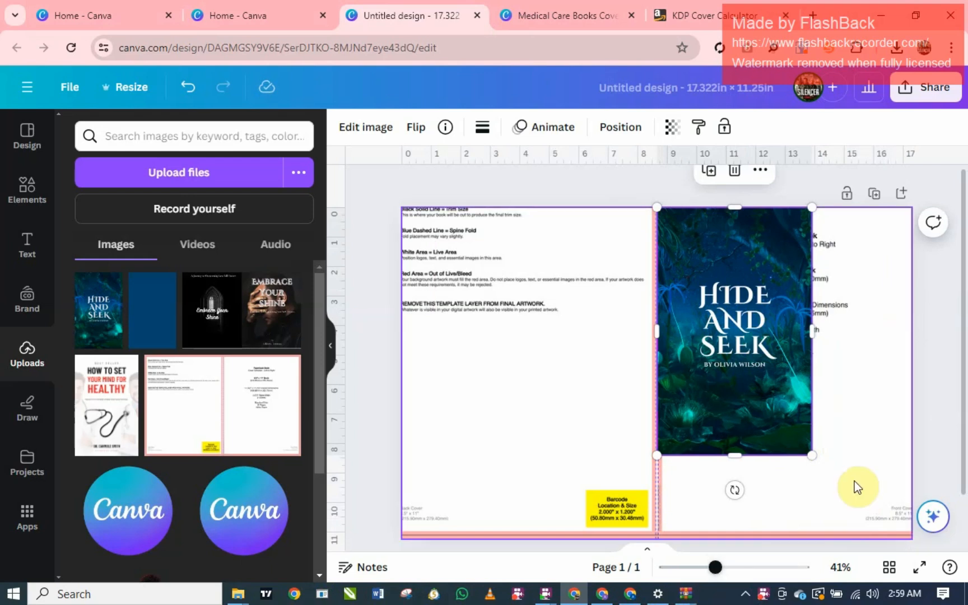
left_click_drag(813, 451, 900, 513)
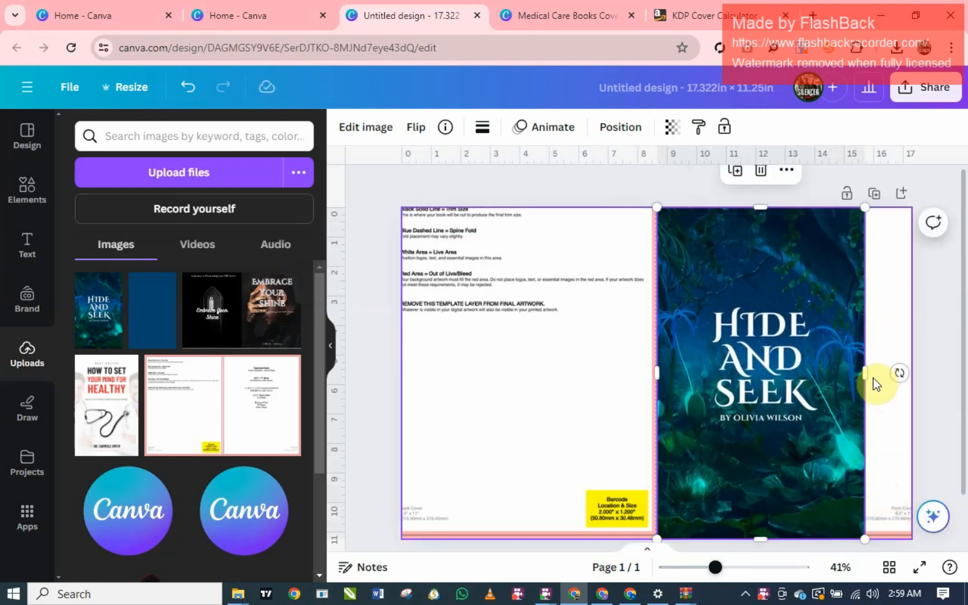
left_click_drag(865, 373, 912, 385)
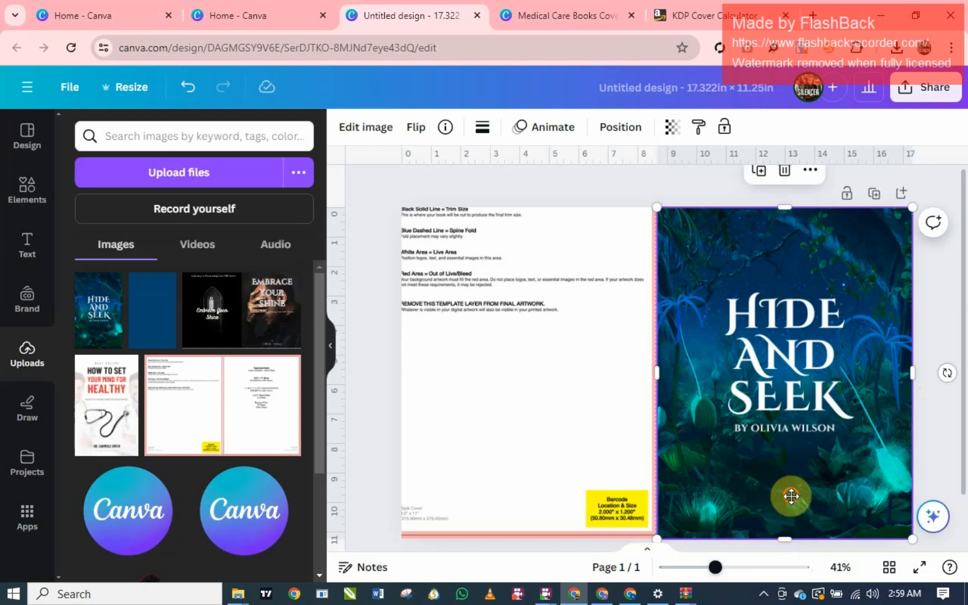
left_click_drag(791, 497, 791, 496)
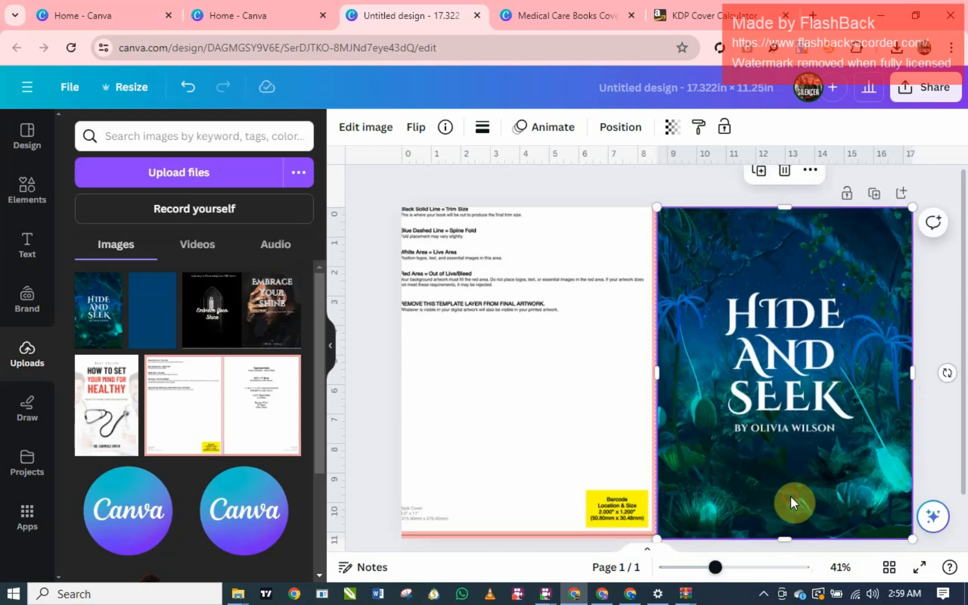
Place the uploaded plain blue image on the back cover half and stretch it to the front cover and the outer and upper page edges.
left_click(524, 440)
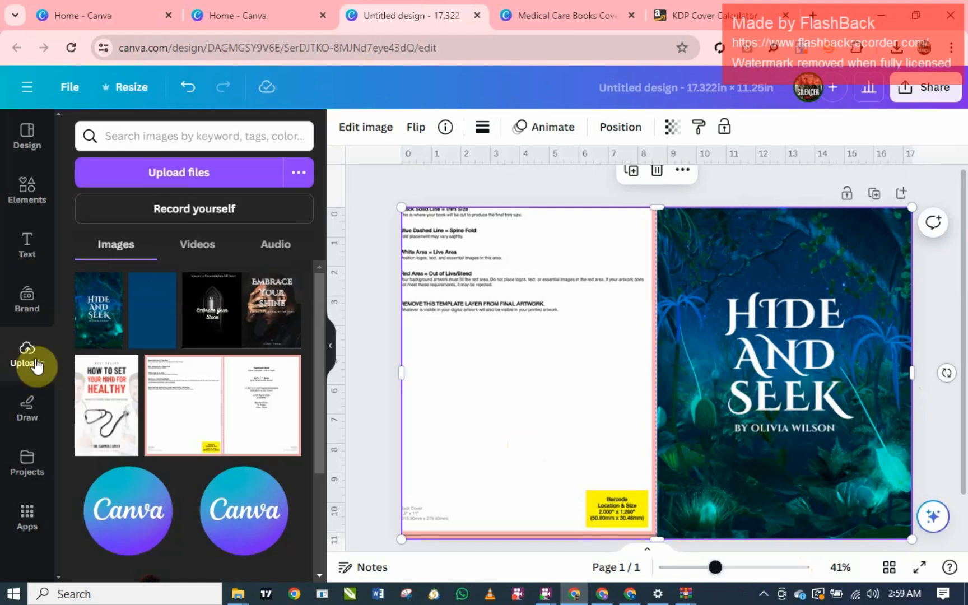
left_click_drag(130, 321, 461, 307)
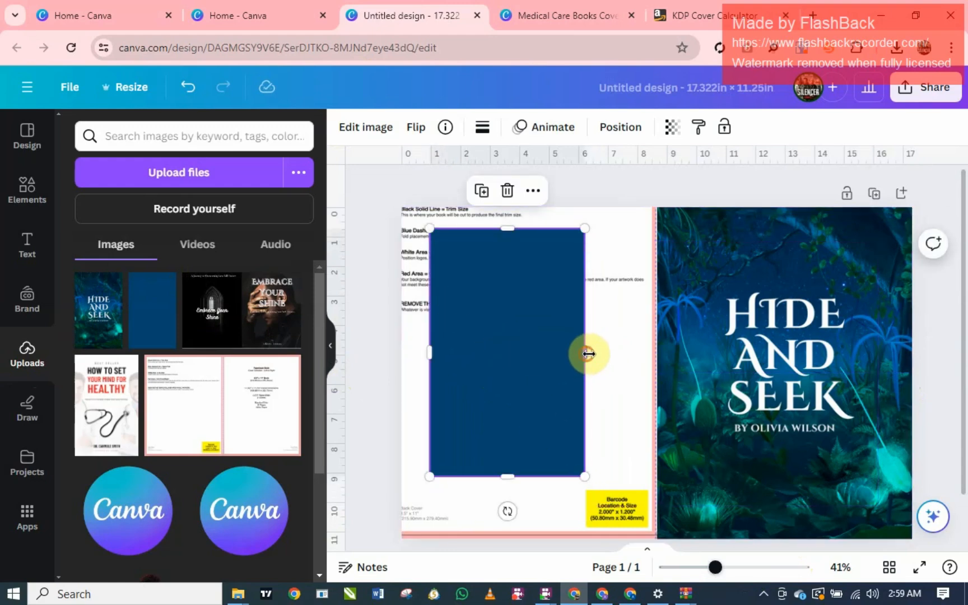
left_click_drag(585, 352, 657, 352)
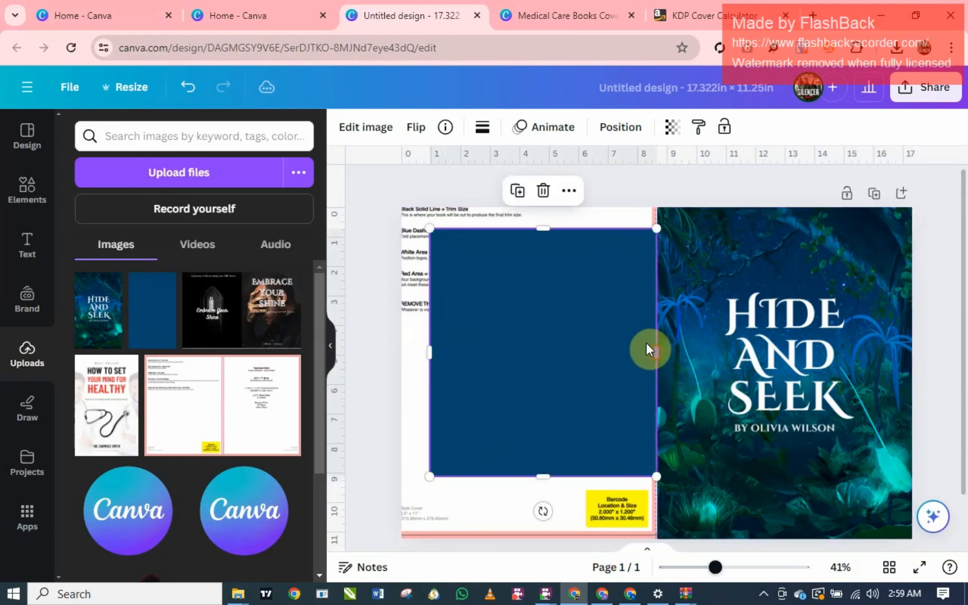
left_click_drag(539, 226, 542, 210)
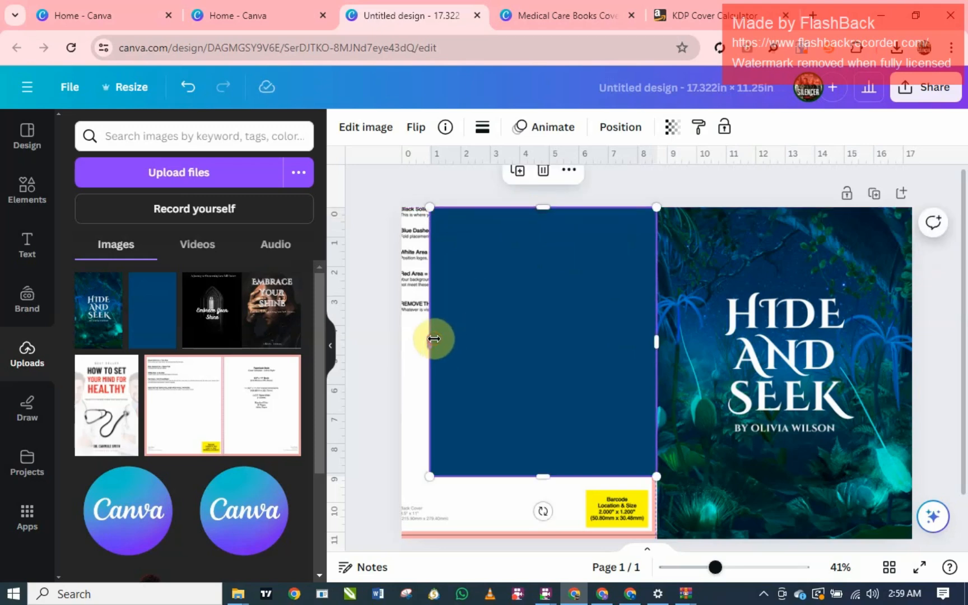
left_click_drag(434, 338, 402, 347)
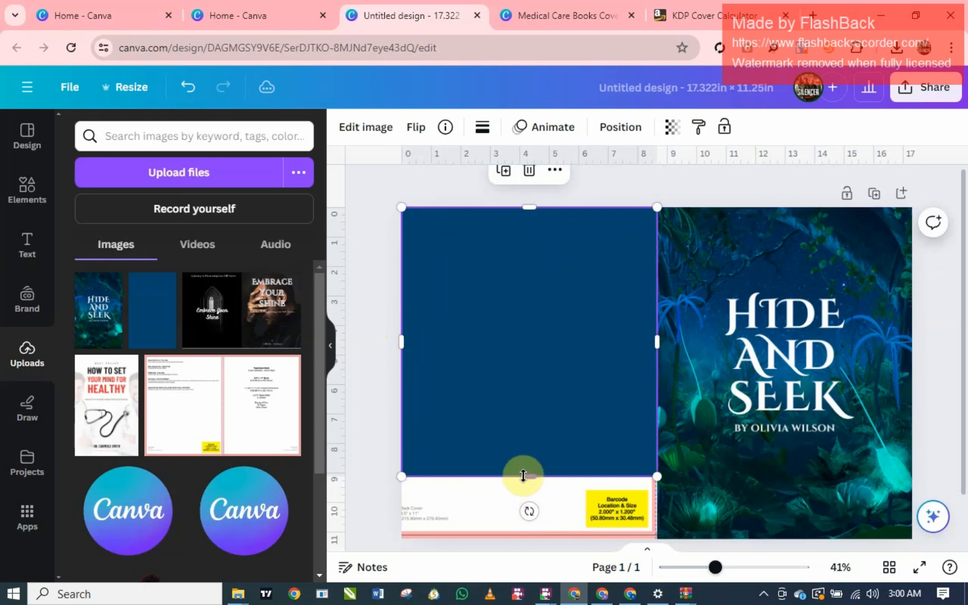
Shorten the blue image at both ends to expose the cover template underneath, and delete the template from the page.
mouse_move(527, 476)
left_mouse_down()
mouse_move(524, 495)
mouse_move(526, 468)
left_mouse_up()
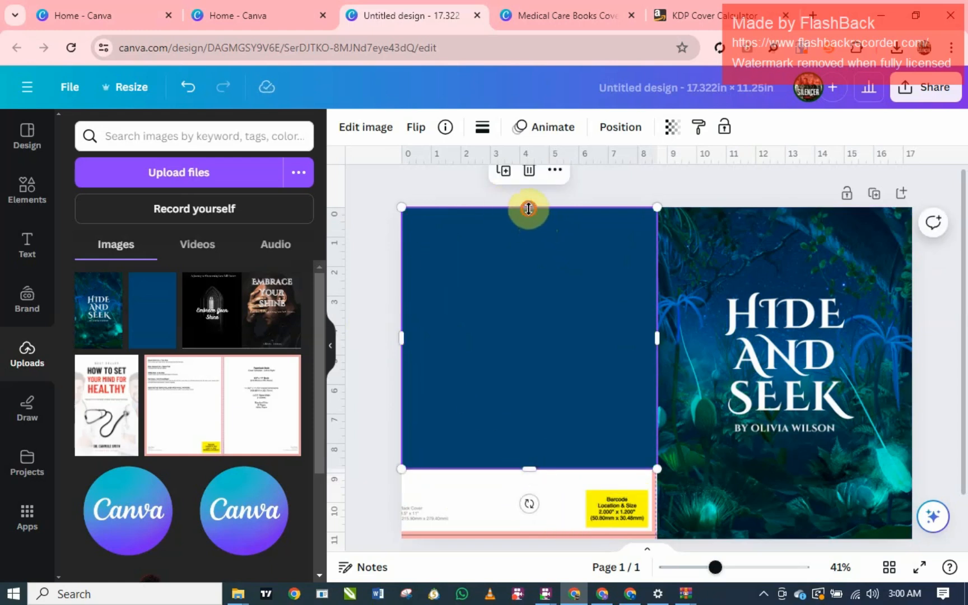
left_click_drag(528, 209, 527, 239)
left_click(600, 218)
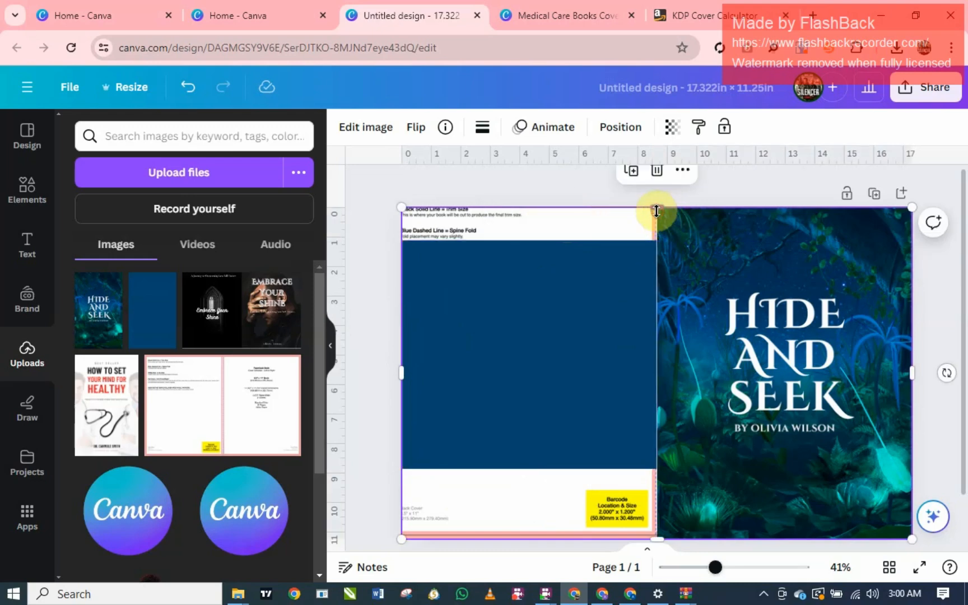
left_click_drag(656, 210, 628, 361)
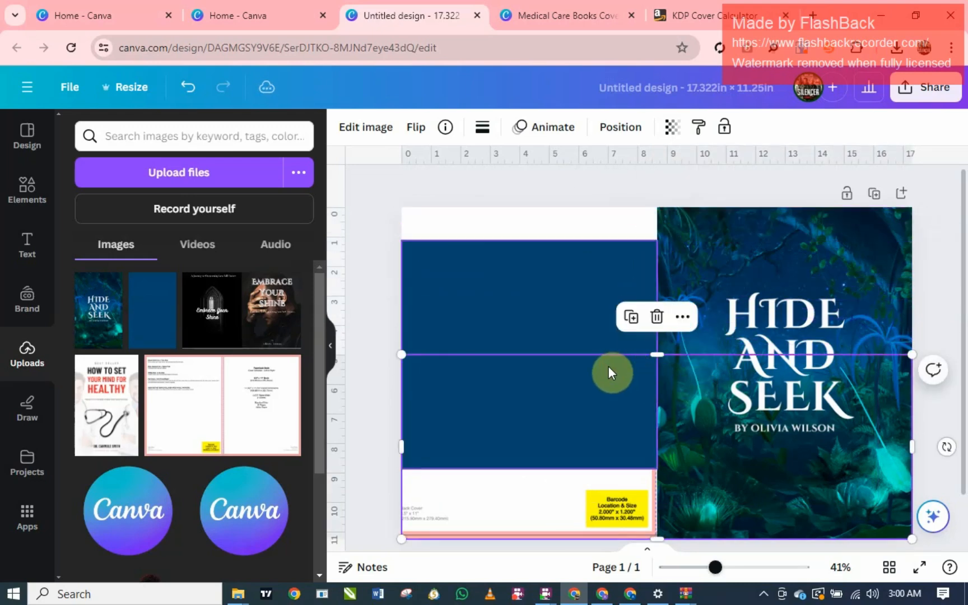
left_click(655, 318)
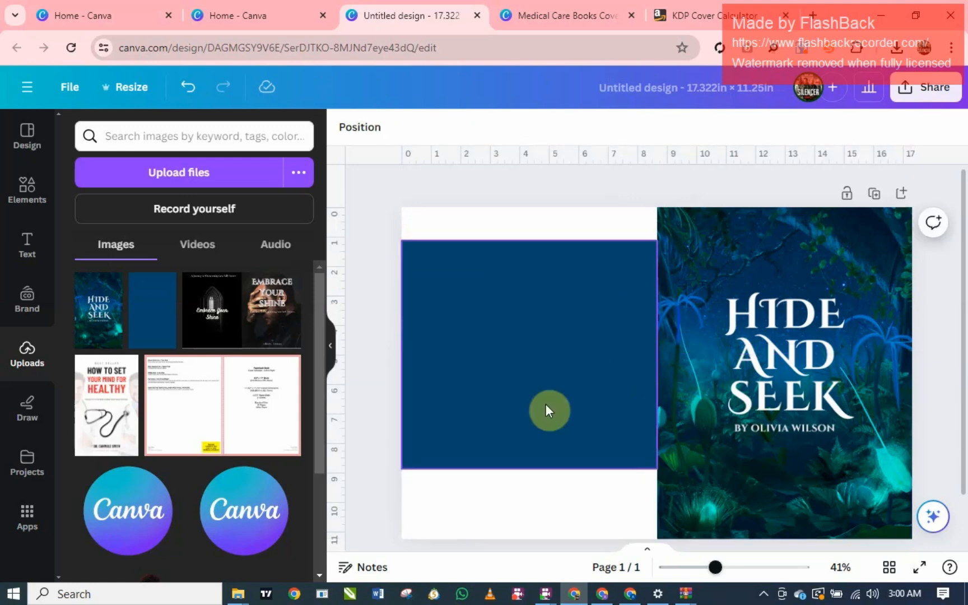
Stretch the blue back cover image to the lower and upper page edges so it fills the full page height.
left_click(477, 444)
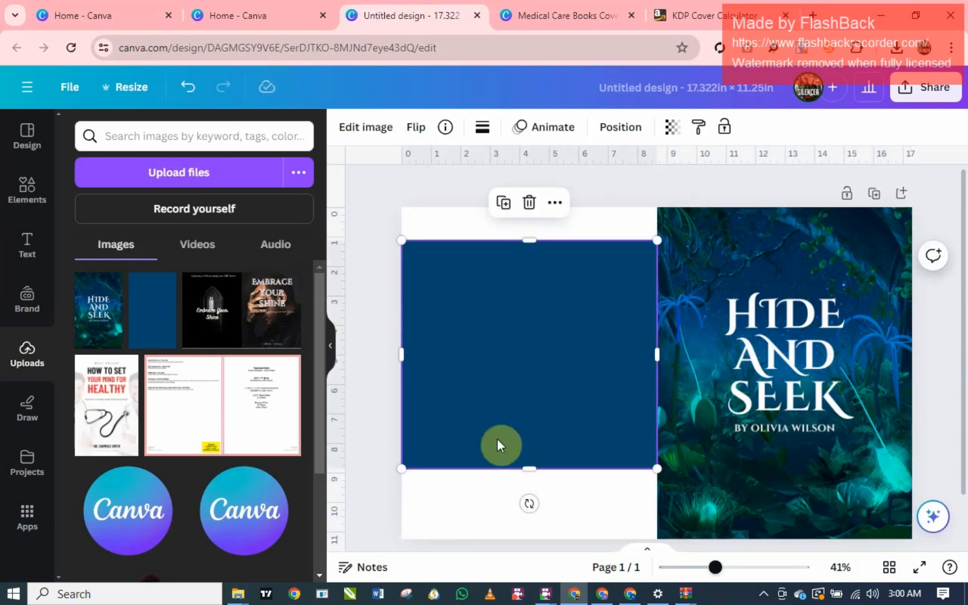
left_click_drag(522, 466, 527, 539)
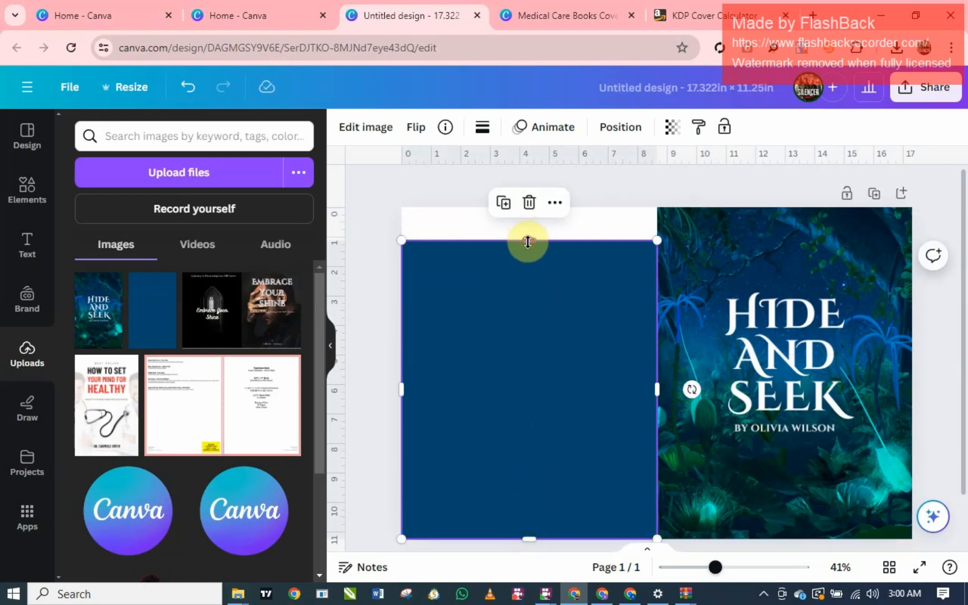
left_click_drag(527, 241, 537, 207)
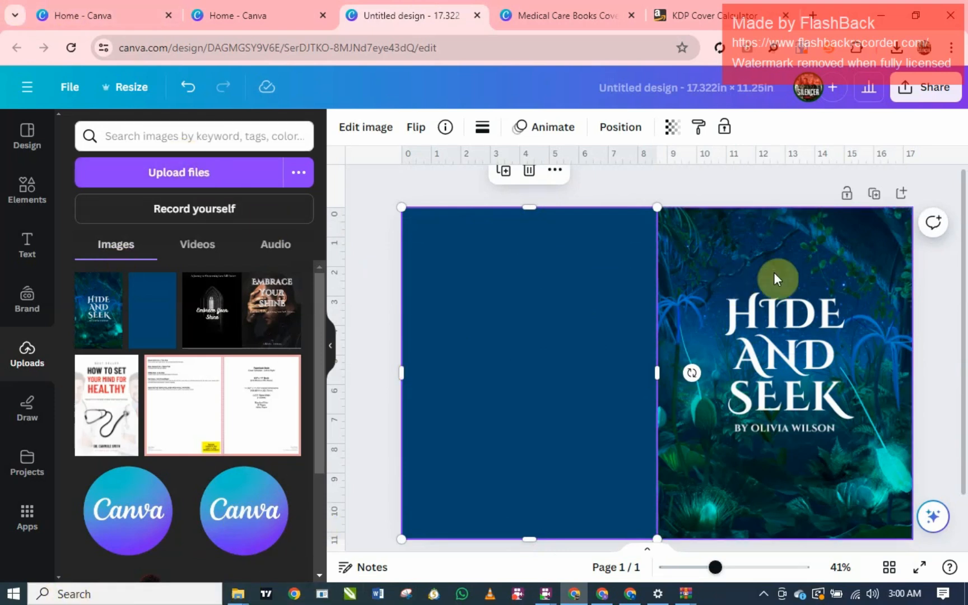
left_click(799, 347)
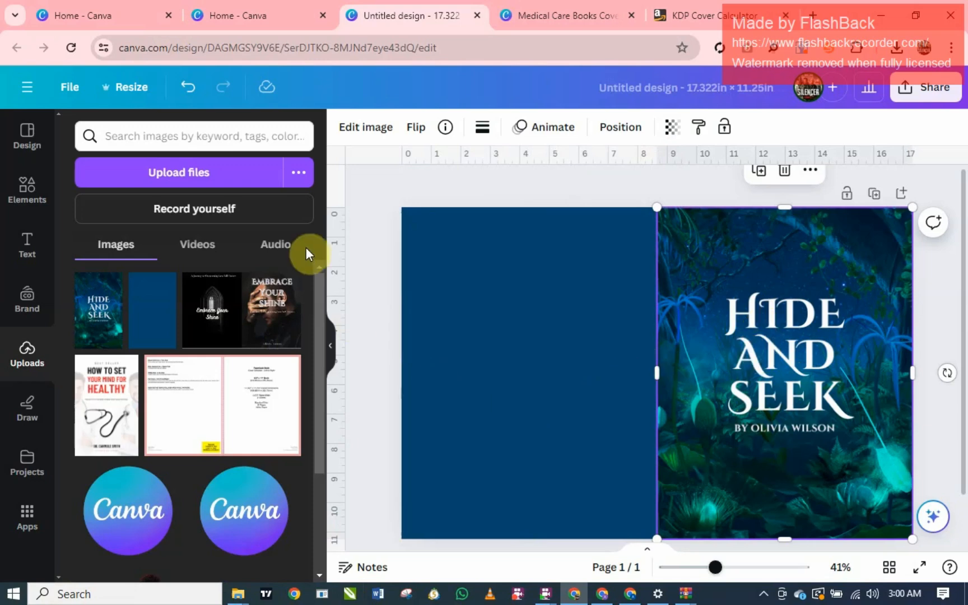
Add a heading text box on the blue back cover and erase its placeholder text.
left_click(22, 253)
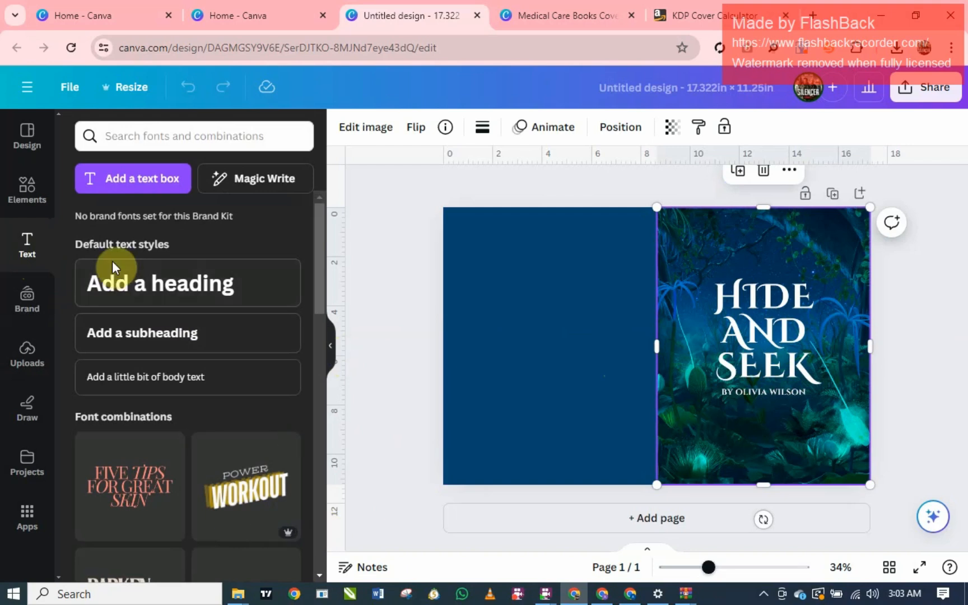
left_click_drag(214, 288, 551, 266)
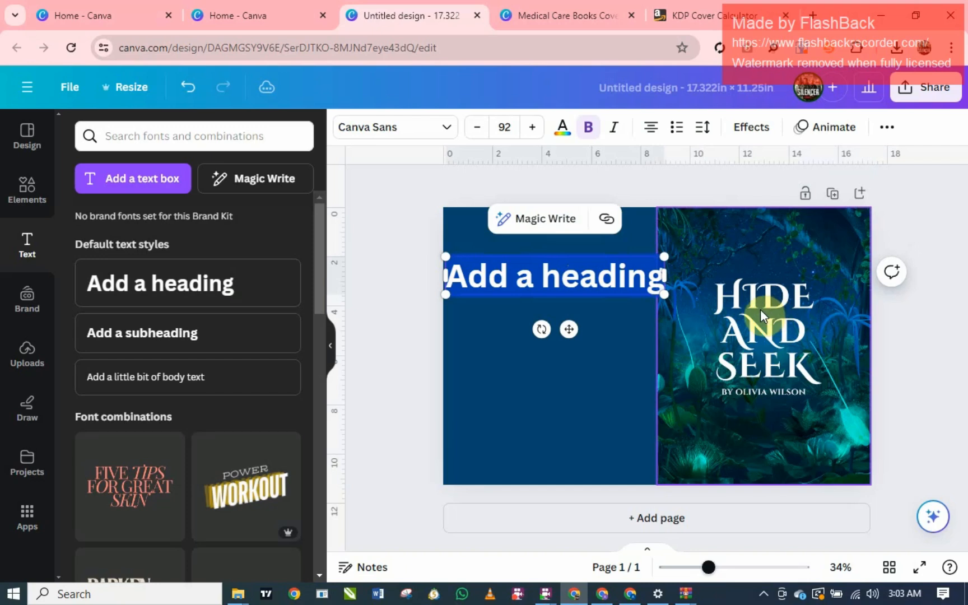
left_click(627, 282)
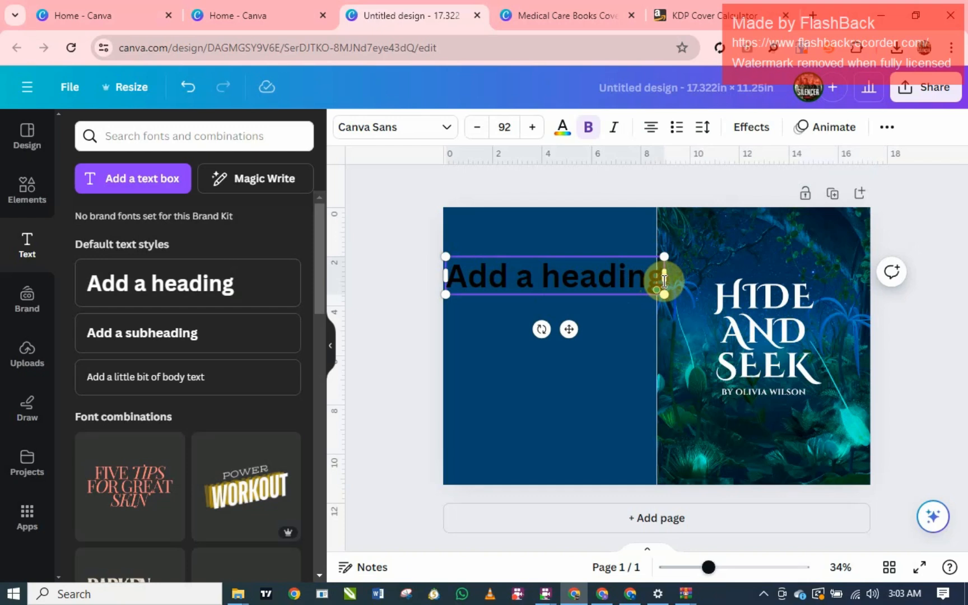
double_click(628, 279)
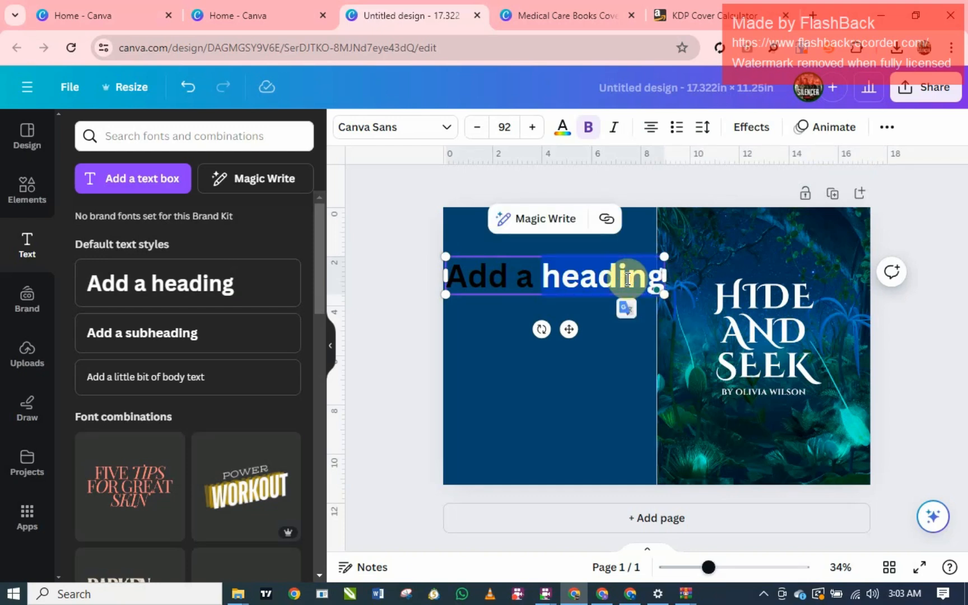
key("BackSpace")
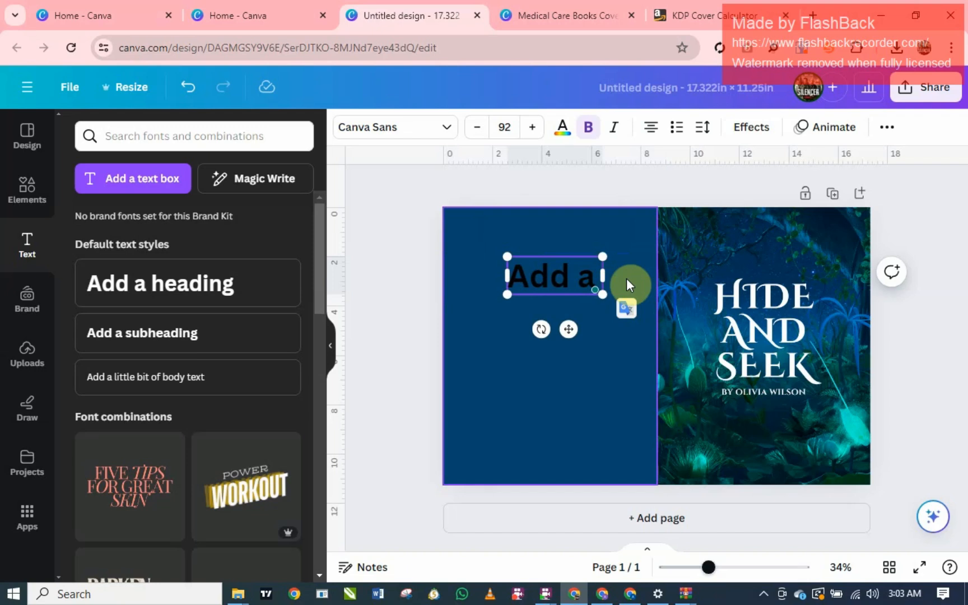
left_click(591, 276)
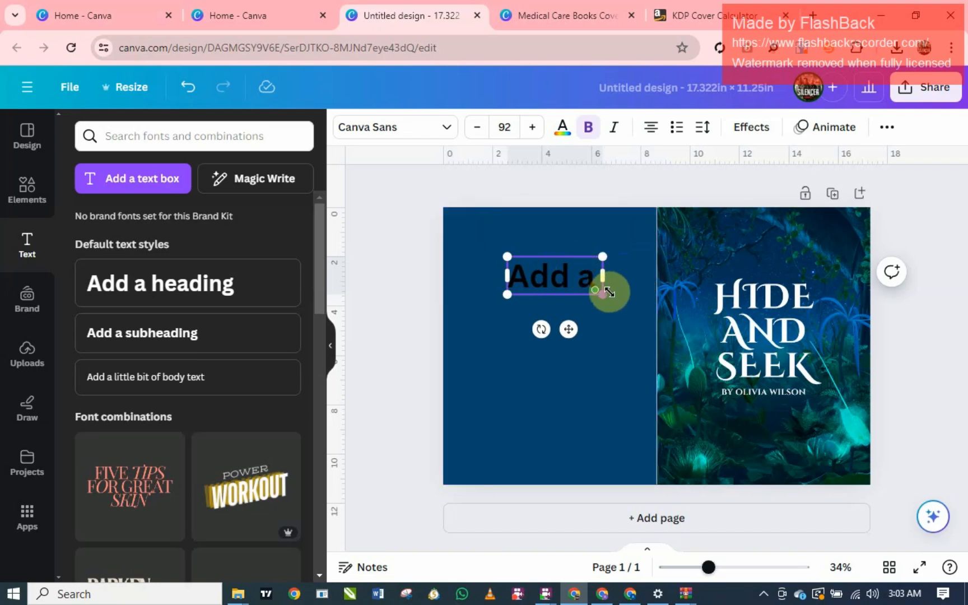
key("BackSpace")
key("BackSpace")
key("BackSpace")
key("BackSpace")
key("BackSpace")
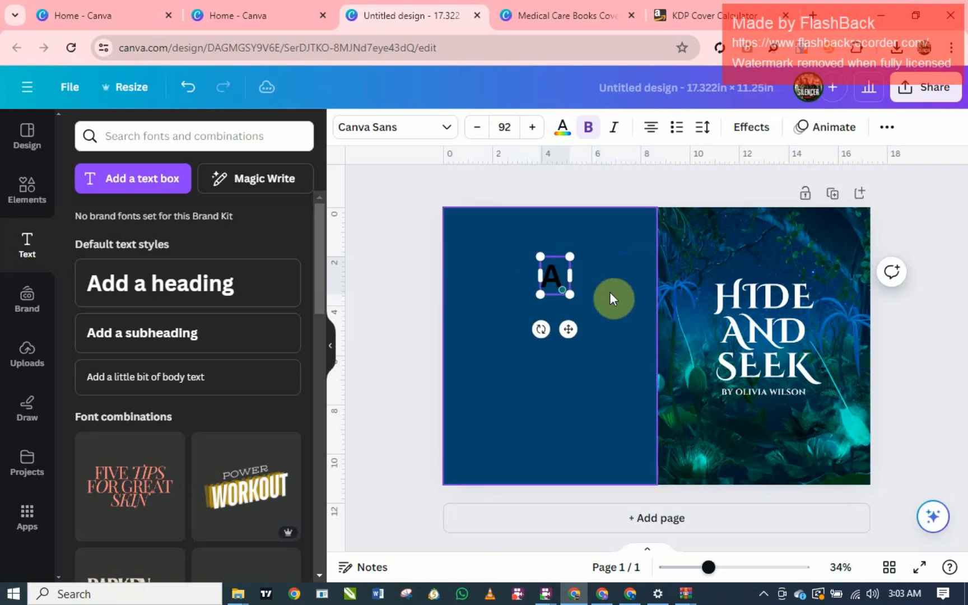